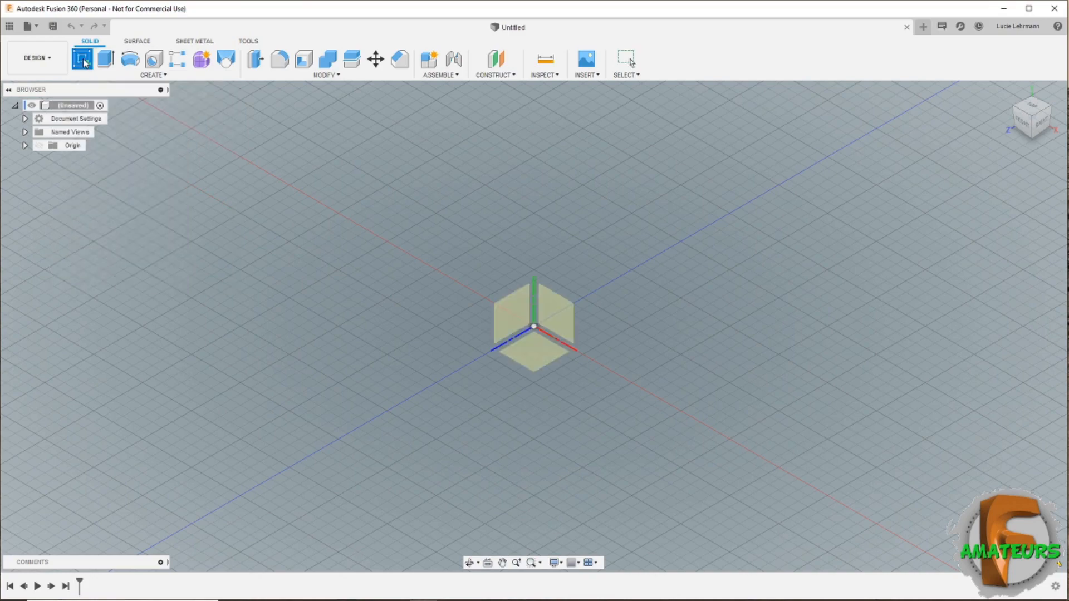
- Start a sketch on the front plane and draw a 10 mm diameter circle on the vertical axis above the origin
click(557, 322)
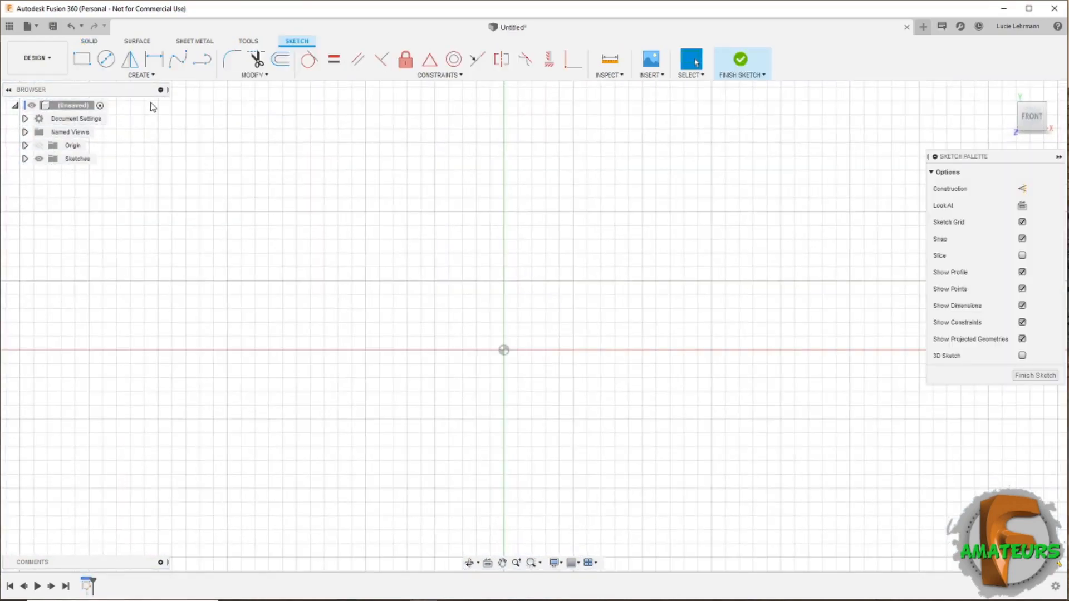
click(106, 59)
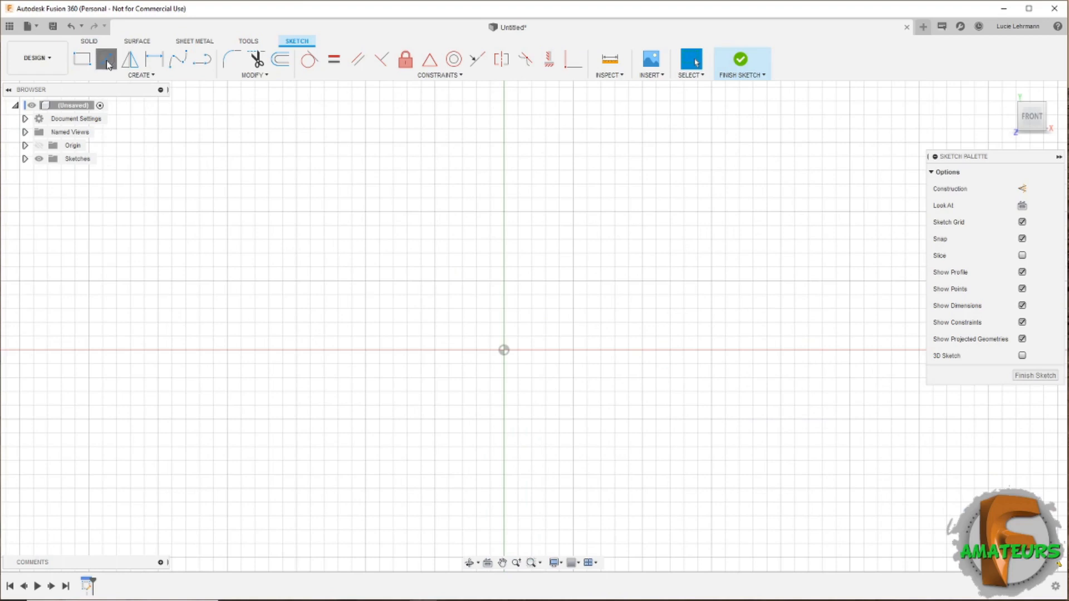
click(503, 254)
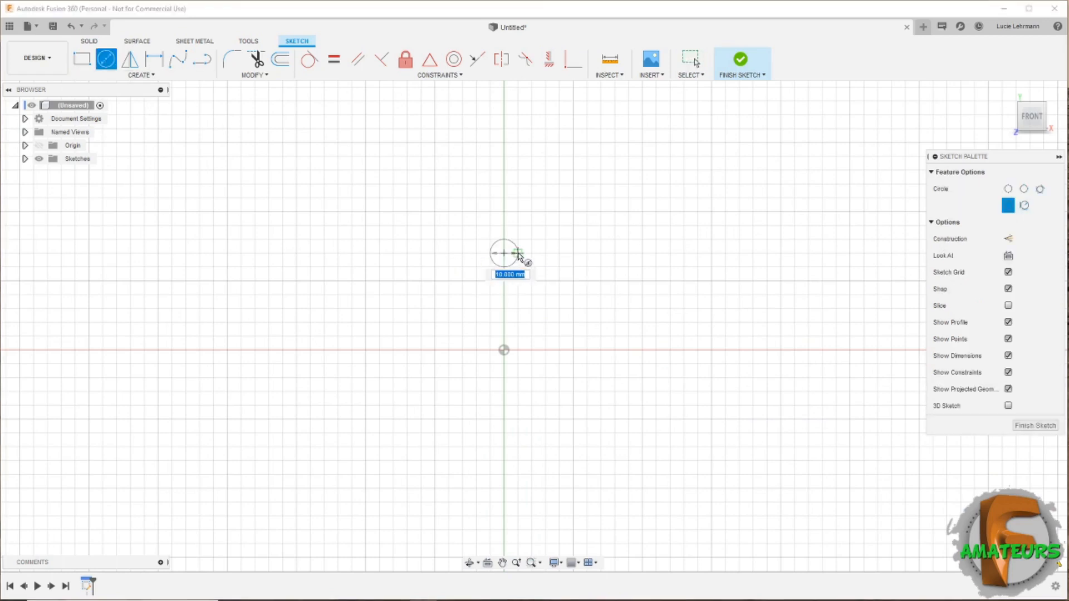
click(516, 253)
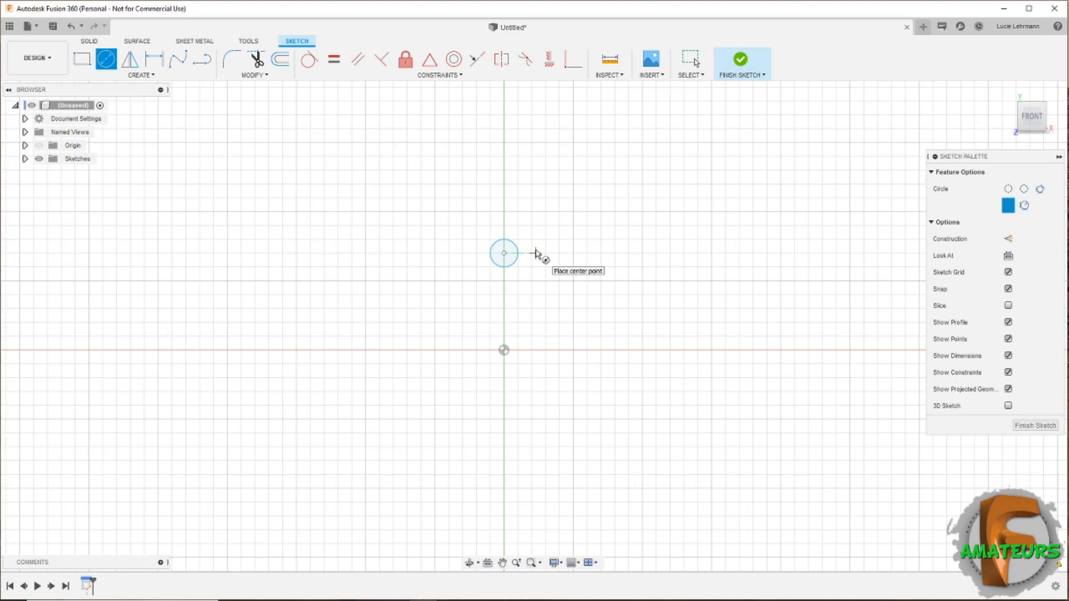
- Set up a full circular pattern of the circle around the sketch origin with a quantity of 6
click(143, 77)
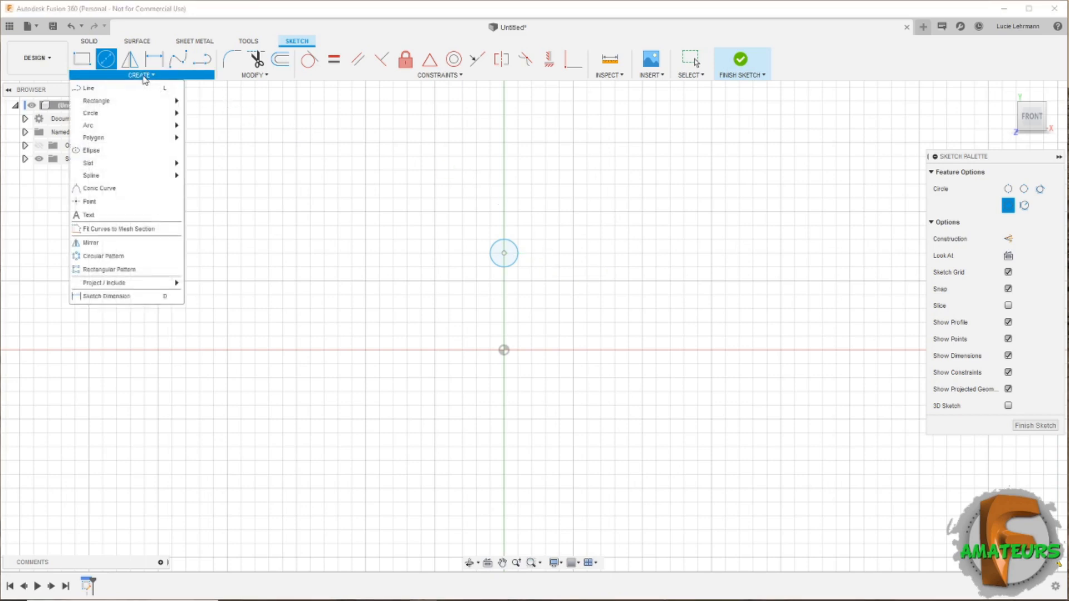
click(148, 262)
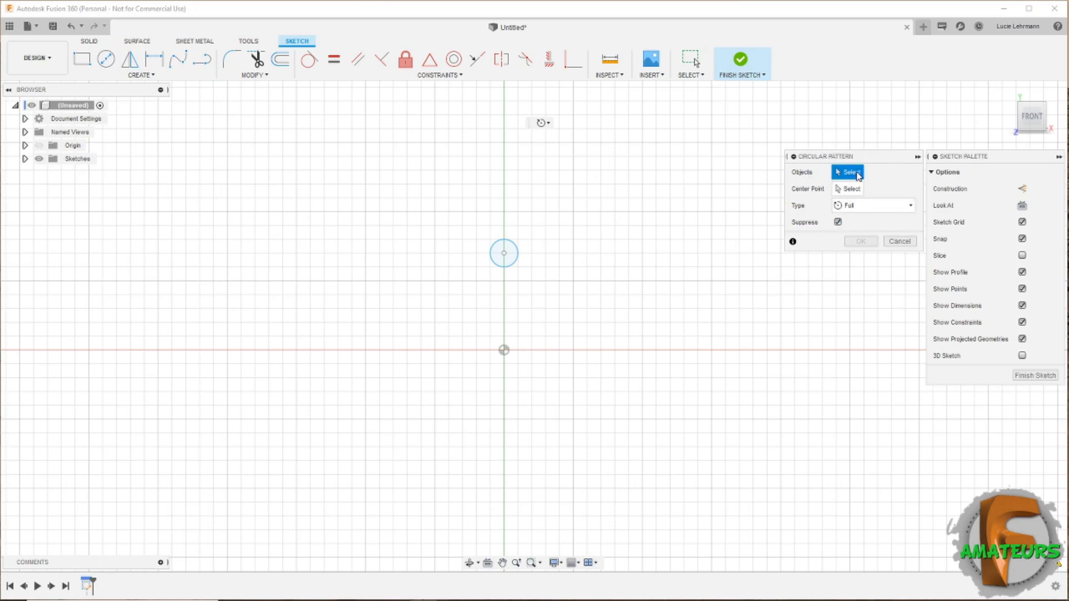
click(518, 251)
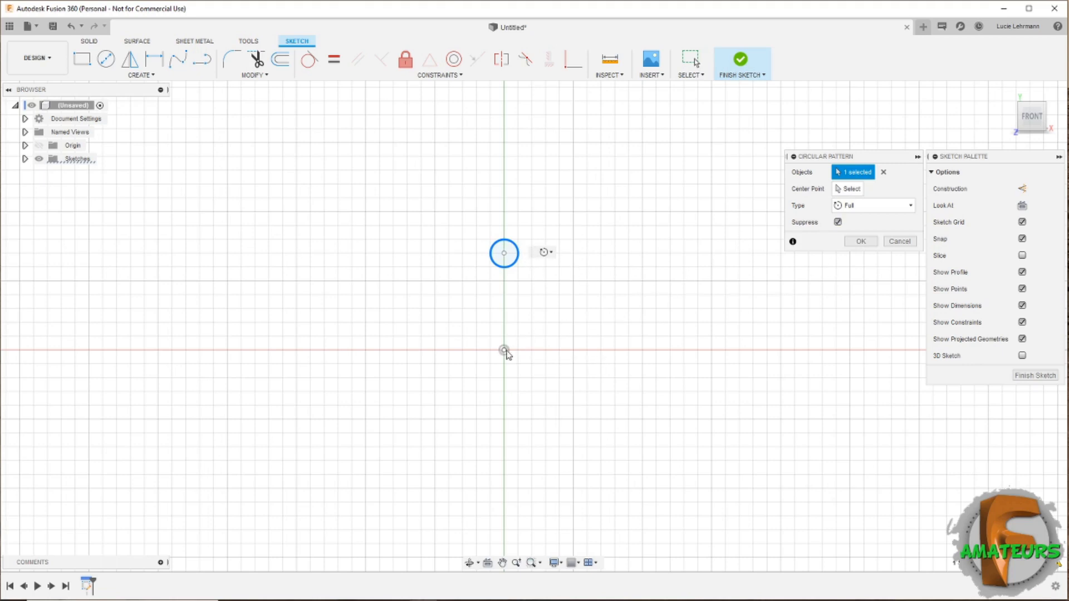
click(848, 188)
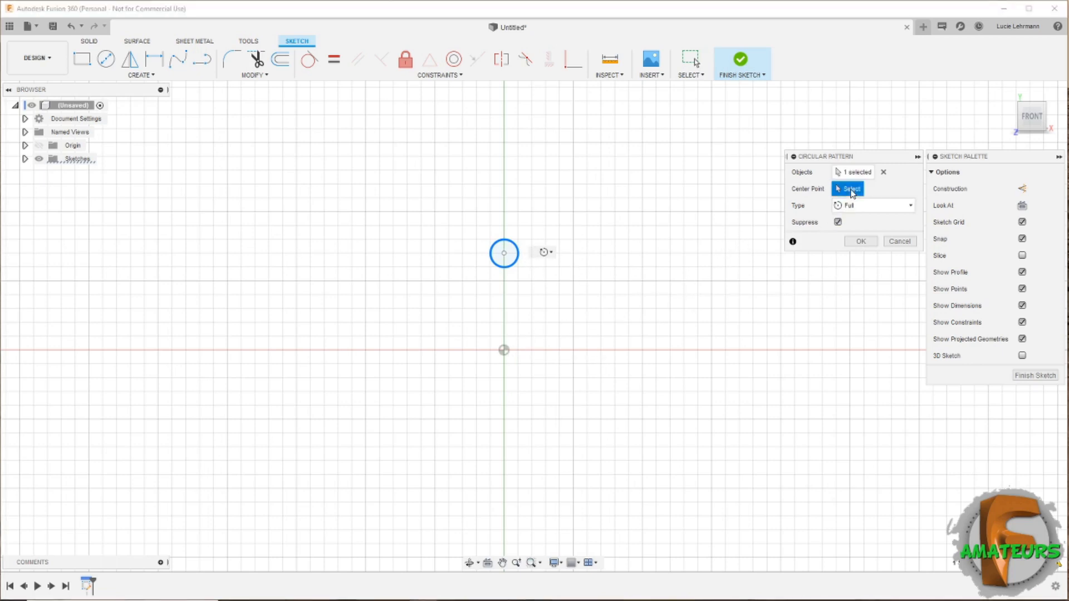
click(504, 350)
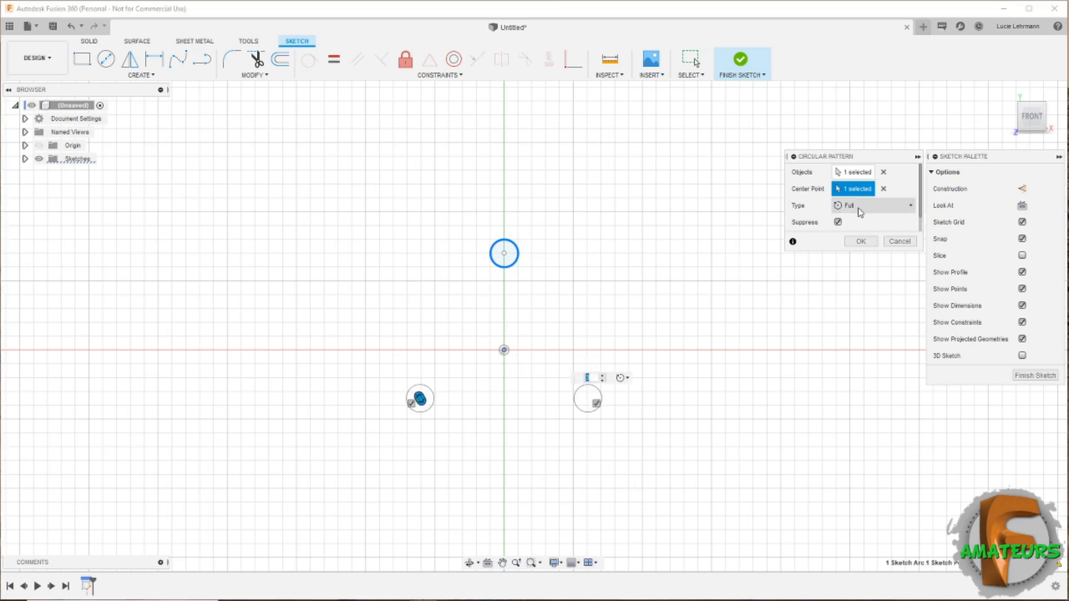
click(911, 207)
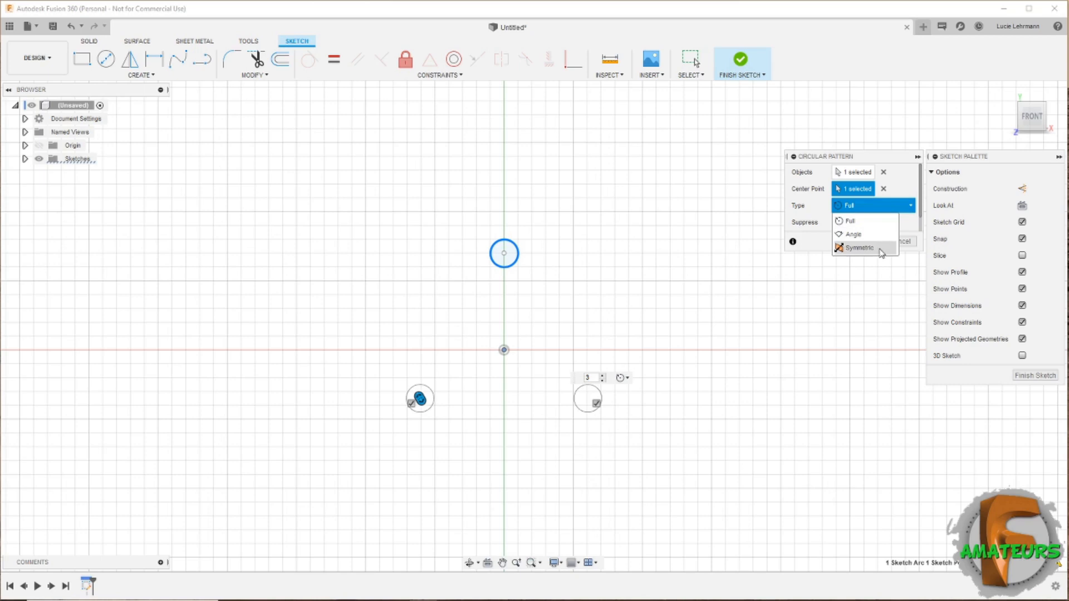
click(889, 210)
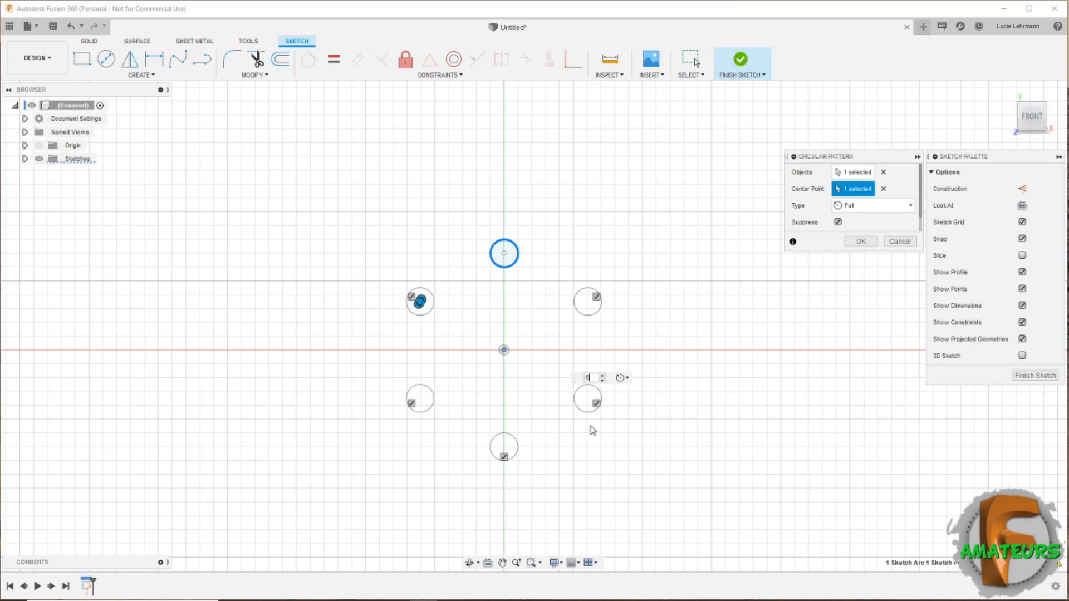
click(591, 378)
- Exclude one circle instance from the pattern and restore it, and turn the Suppress option off and back on
click(597, 295)
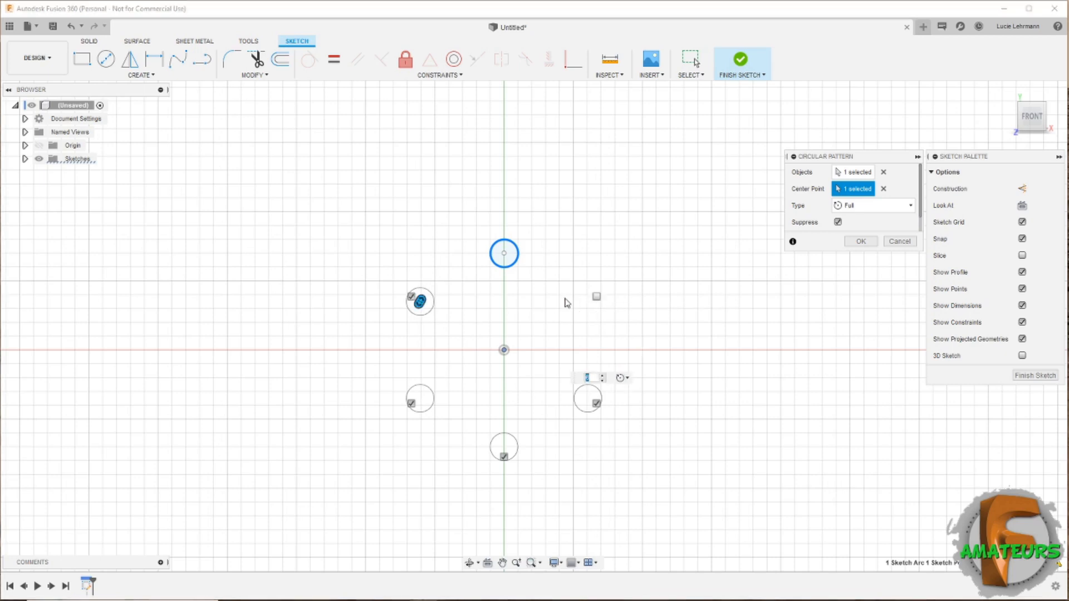
click(597, 297)
click(838, 223)
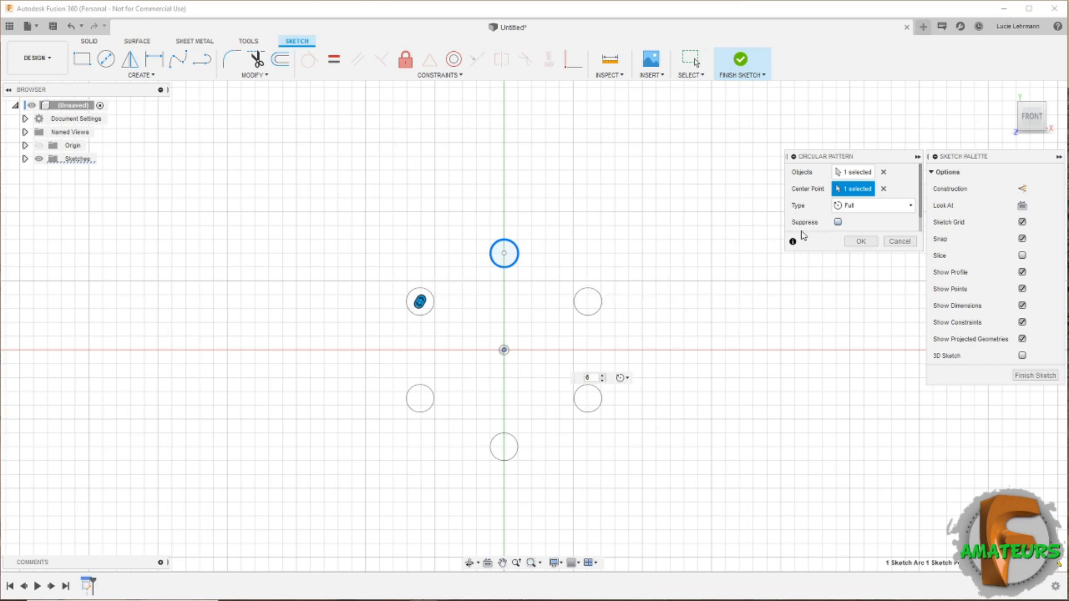
click(838, 222)
- Raise the pattern quantity to 8, and bring it back to 6 with the on-canvas quantity handle
click(603, 380)
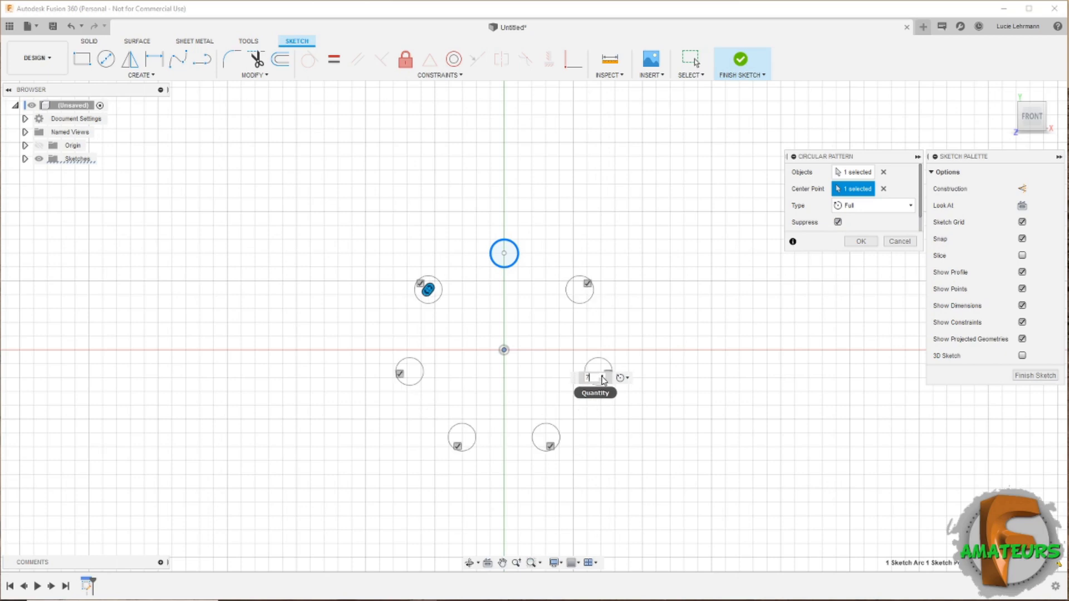
click(603, 377)
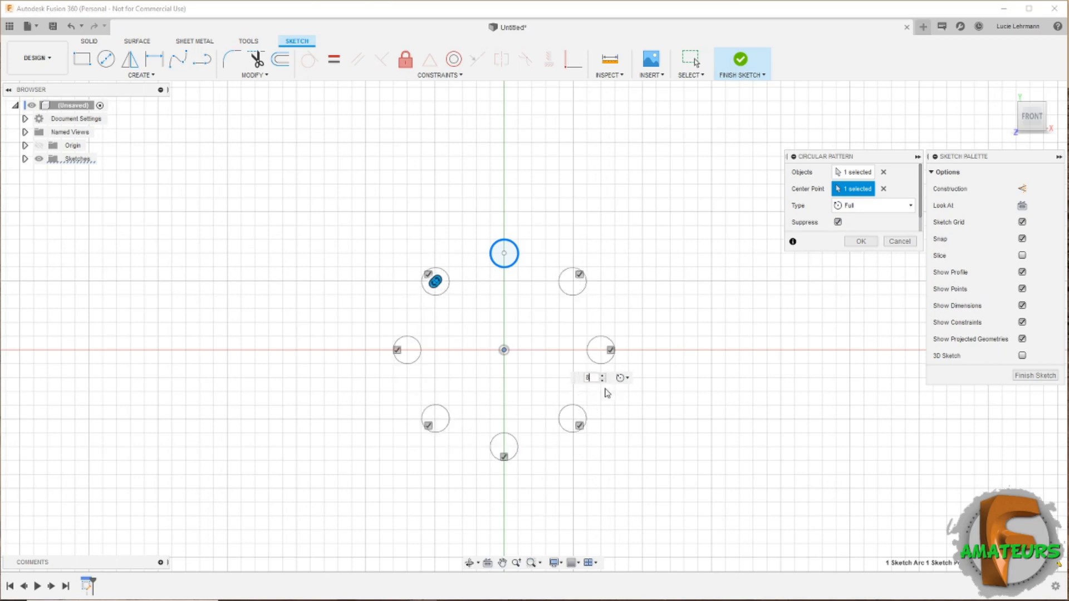
mouse_move(435, 281)
mouse_down()
mouse_move(457, 269)
mouse_move(419, 307)
mouse_move(445, 282)
mouse_up()
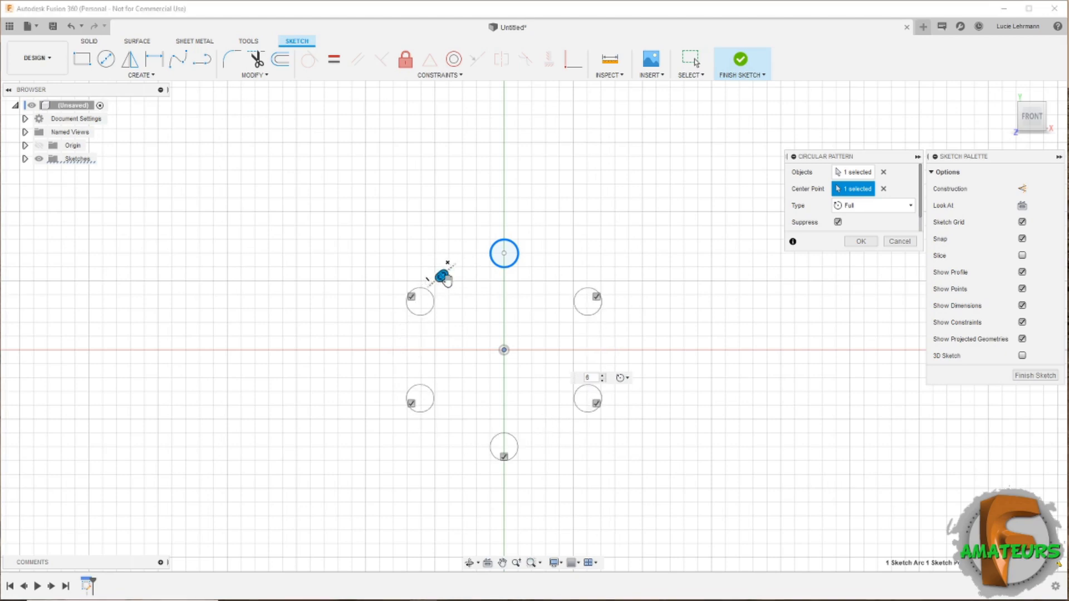
- Switch the circular pattern's type to Angle and try different total angles, ending at 90 degrees
click(906, 209)
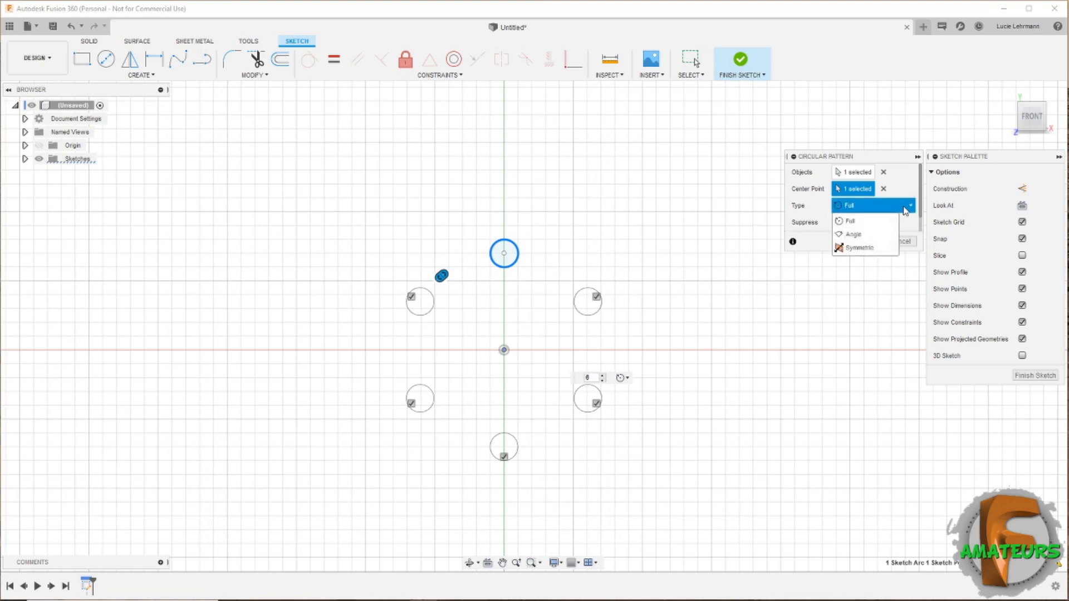
click(866, 236)
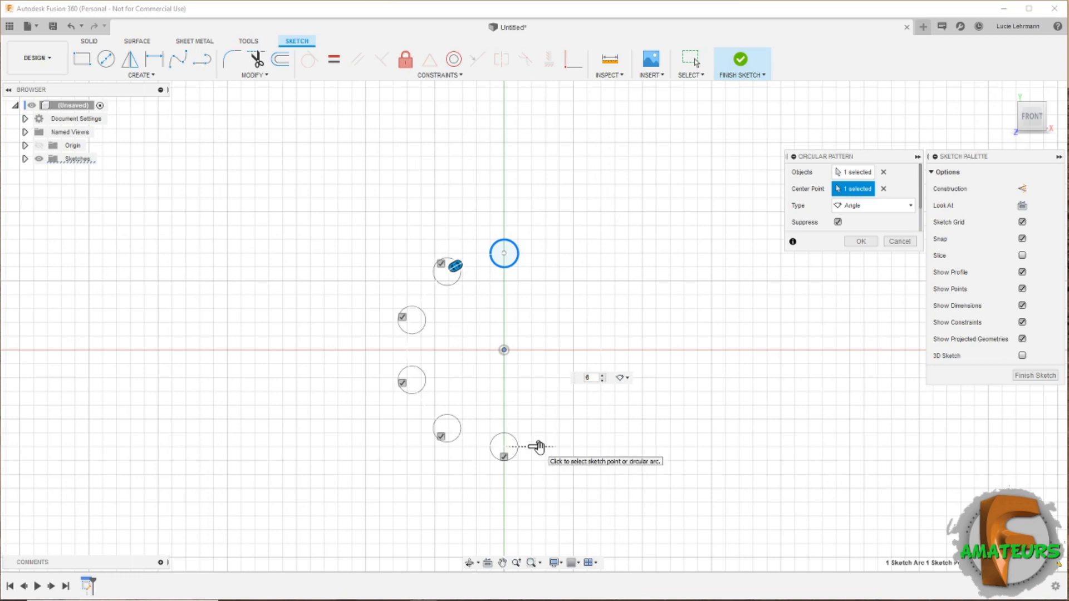
drag(538, 446, 437, 426)
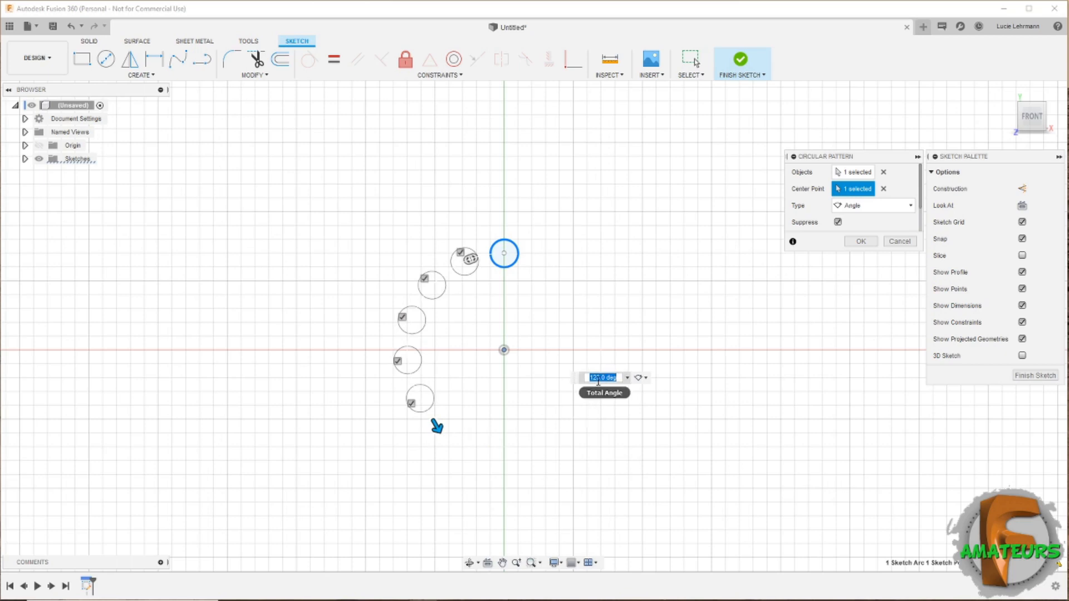
text(90)
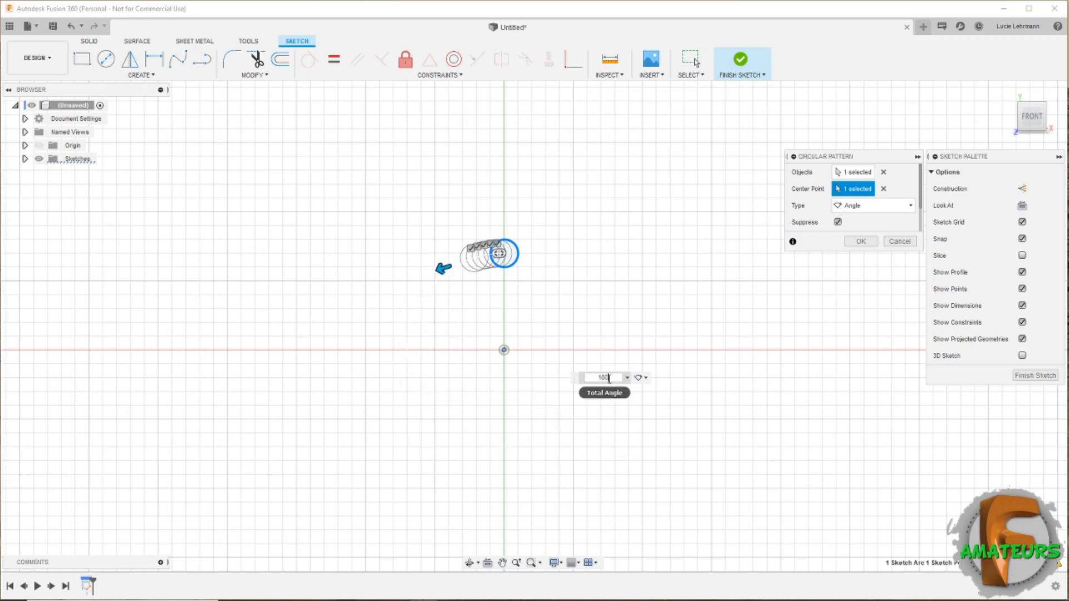
text(0)
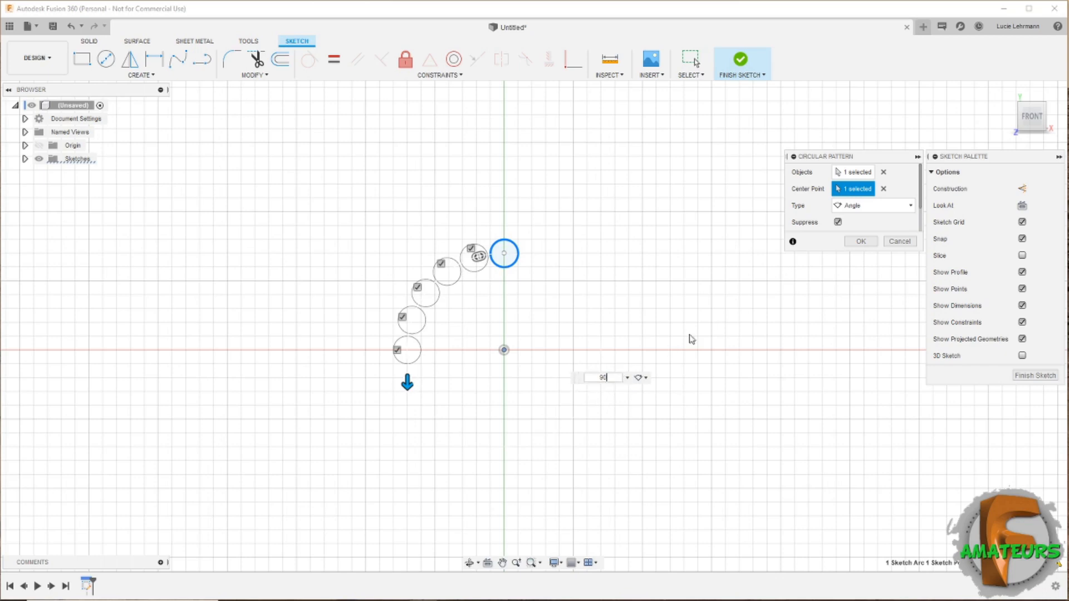
- Switch the circular pattern's type to Symmetric and set its total angle to 180 degrees
click(889, 207)
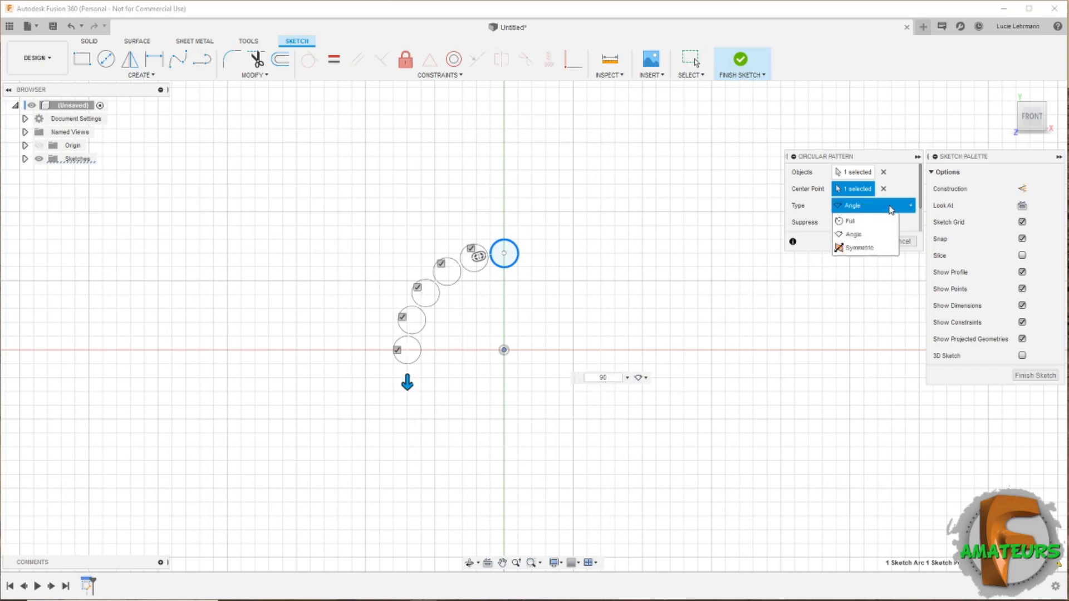
click(868, 249)
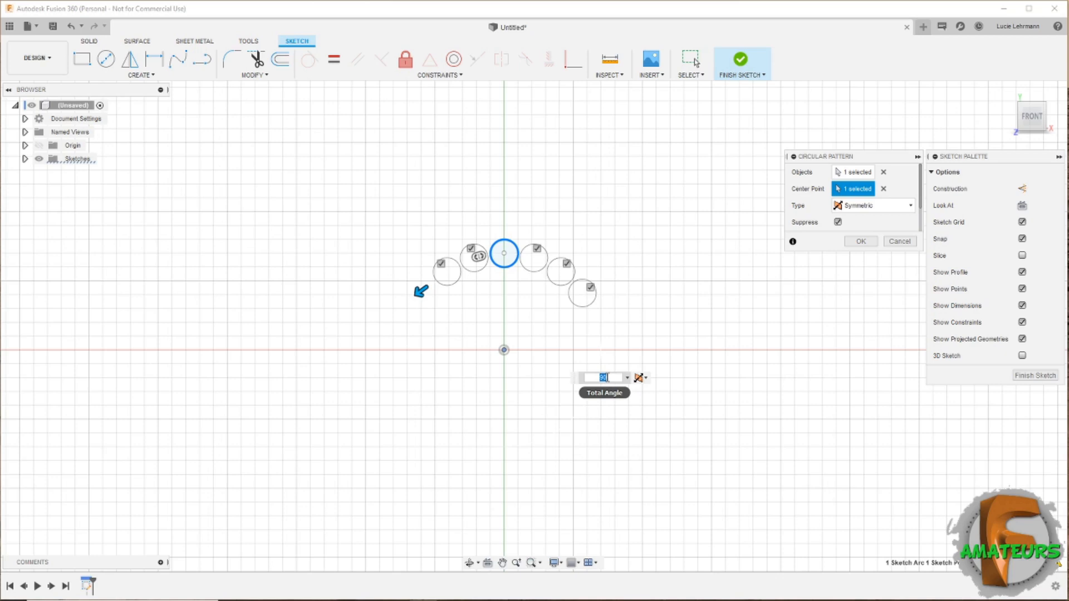
text(0)
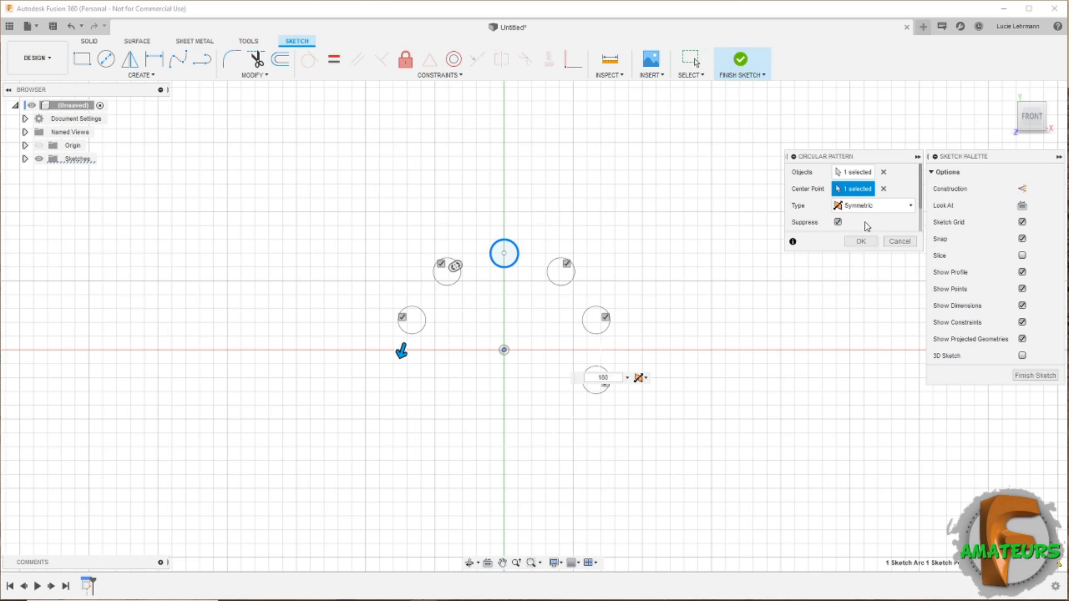
- Change the circular pattern's type to Angle and create the pattern
click(886, 207)
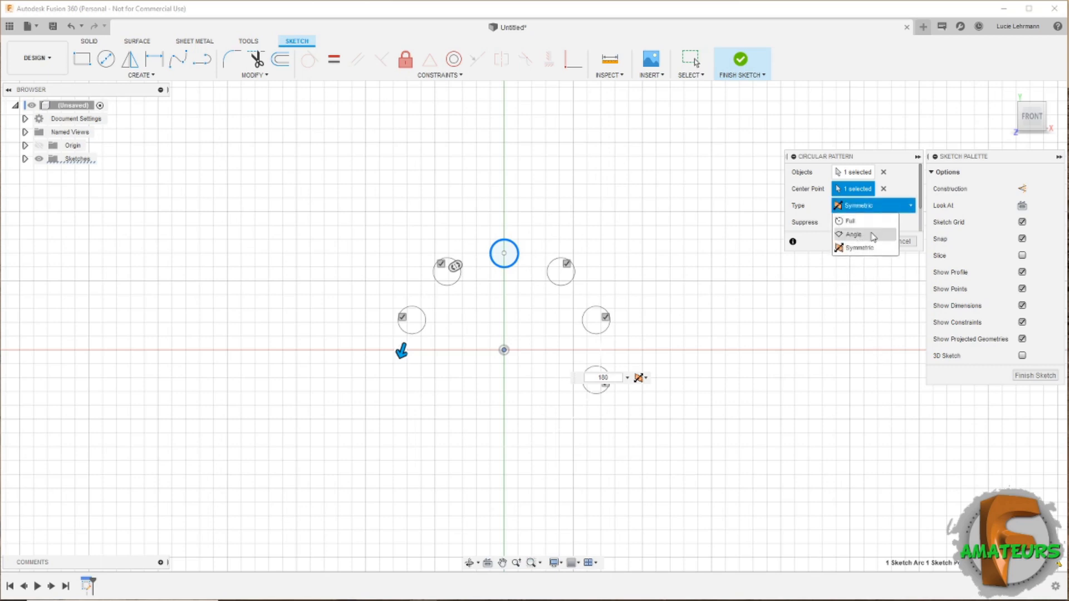
click(872, 235)
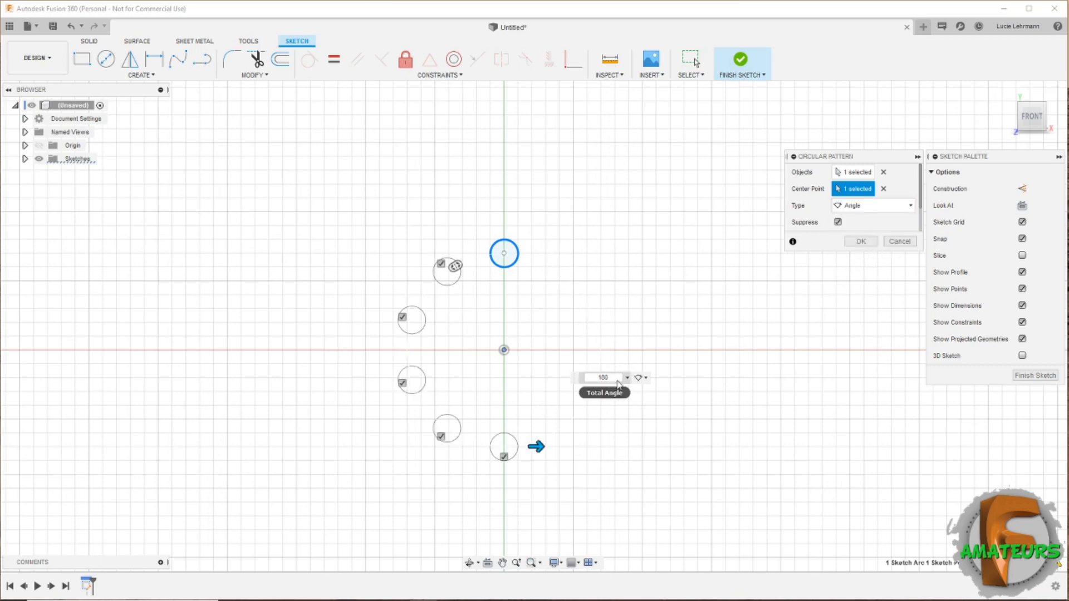
click(861, 242)
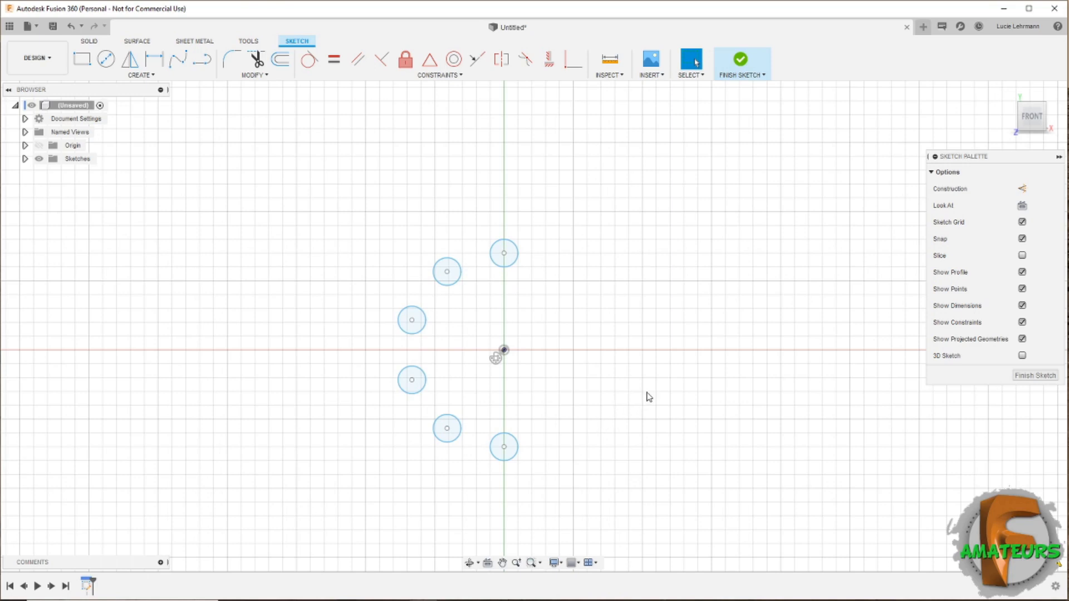
- Finish the sketch with the circle pattern and reopen that sketch for editing
click(88, 586)
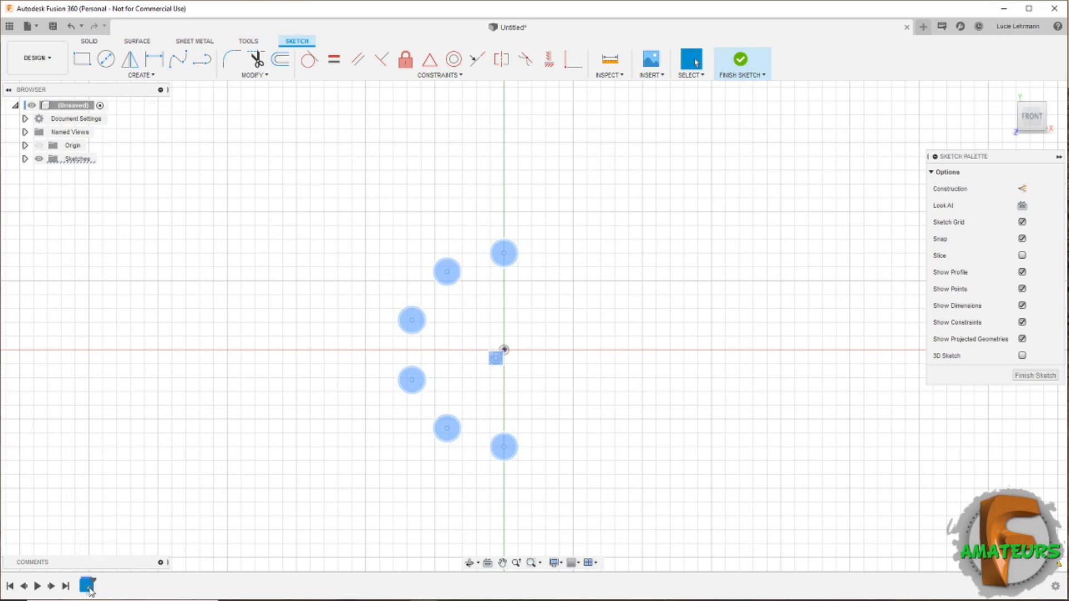
right_click(88, 586)
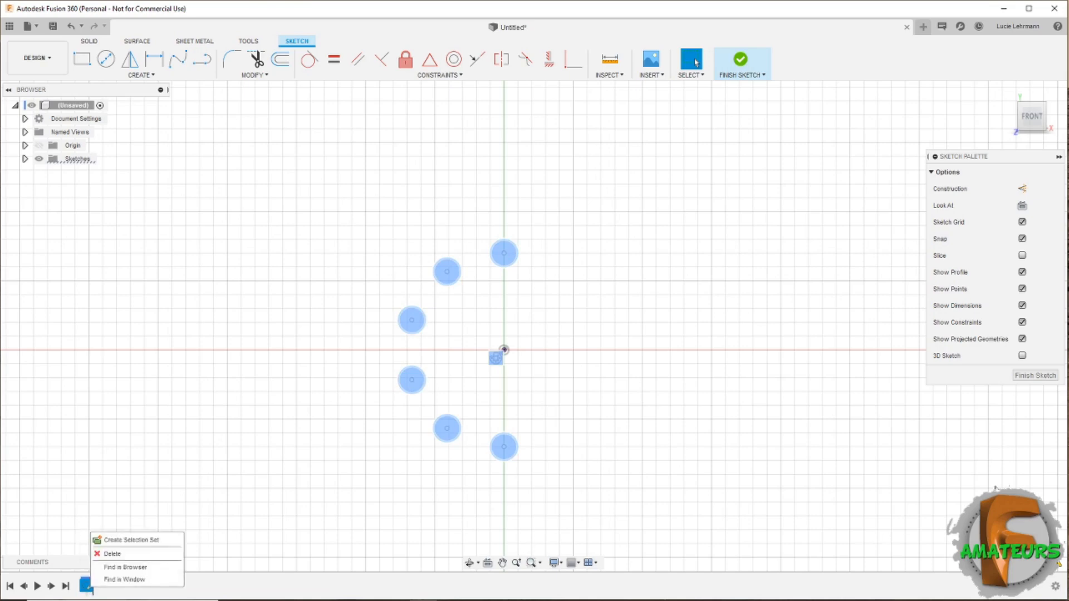
click(1032, 377)
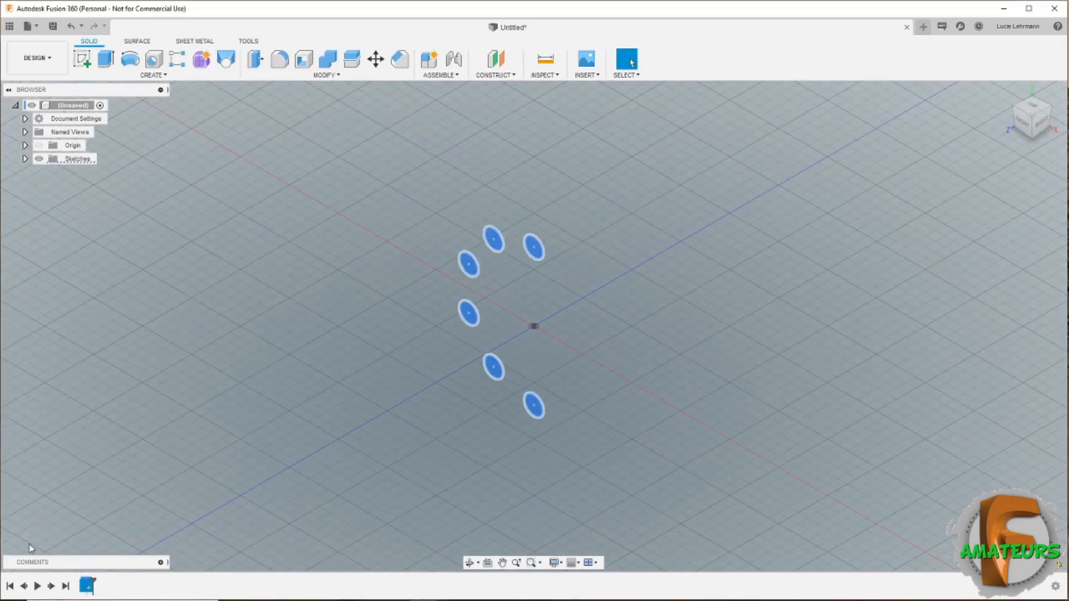
right_click(84, 582)
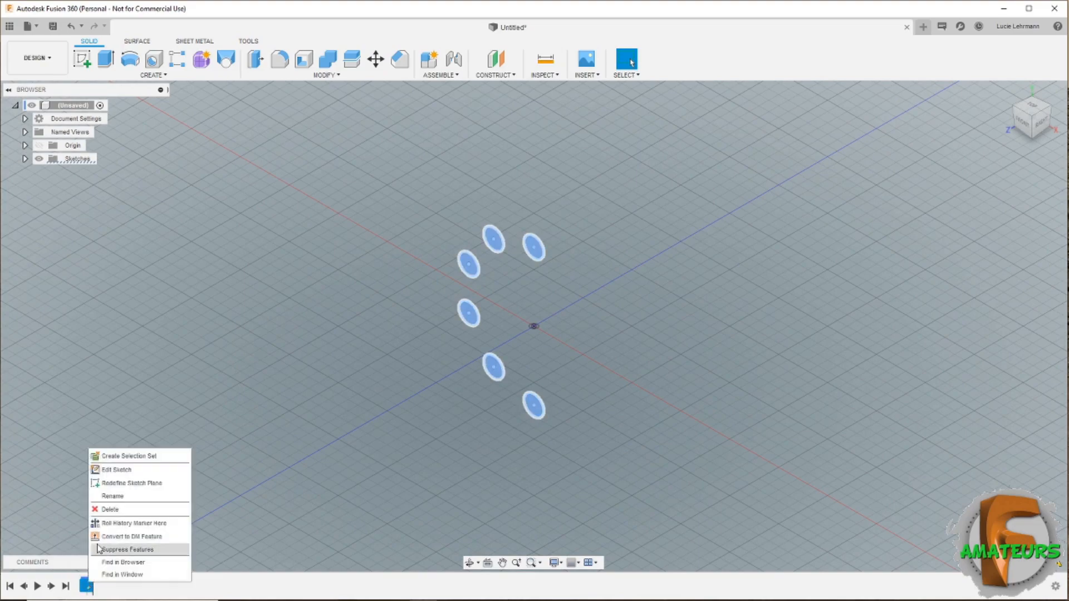
click(140, 473)
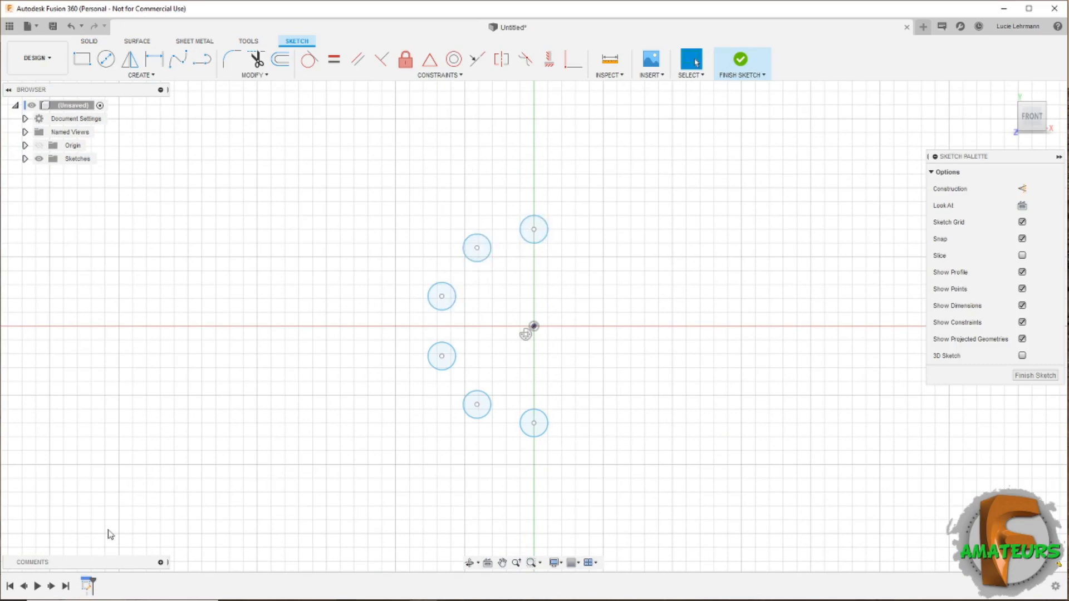
- Open the circular pattern's settings twice from its sketch symbol, closing them each time without changing any values
double_click(525, 335)
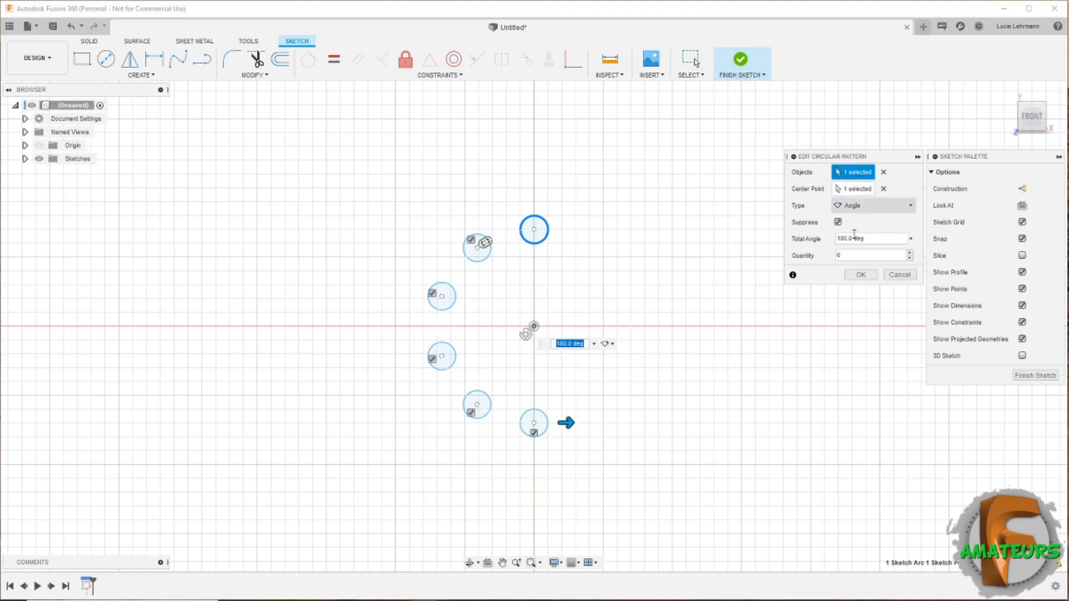
click(899, 274)
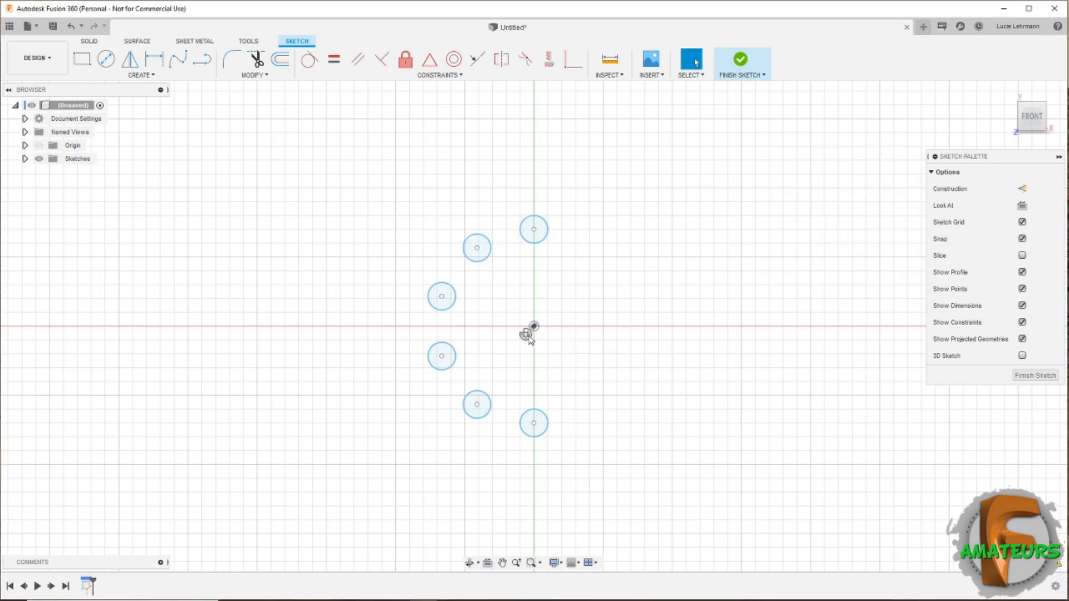
right_click(526, 335)
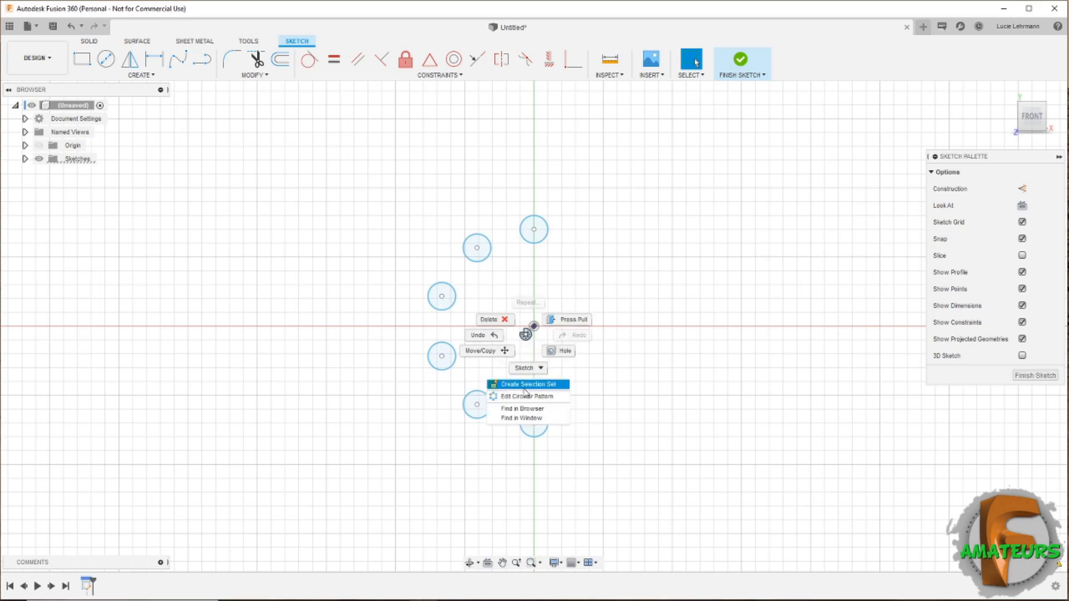
click(550, 400)
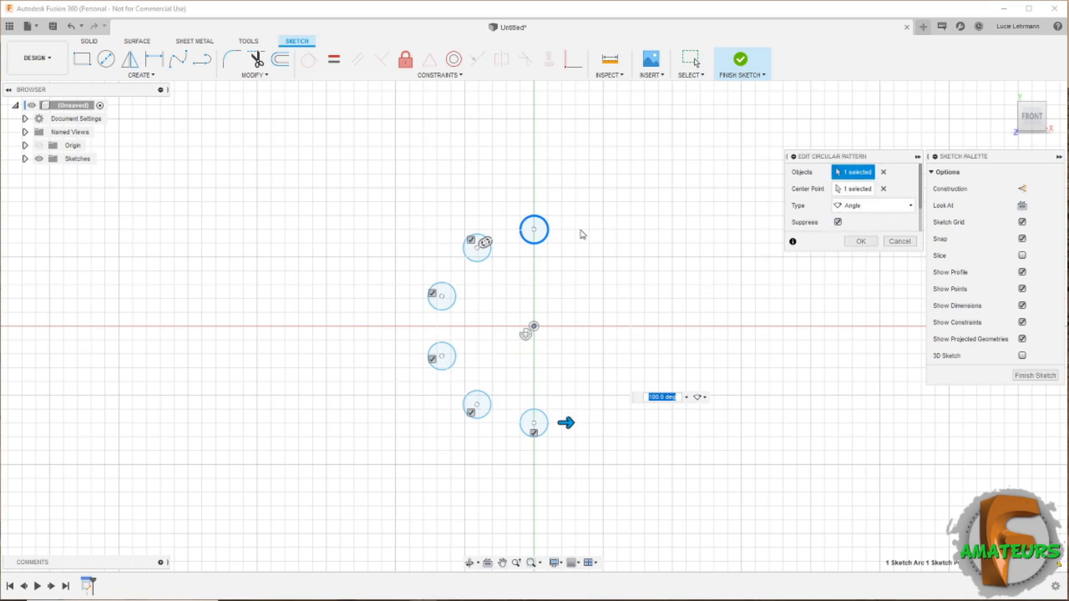
click(860, 242)
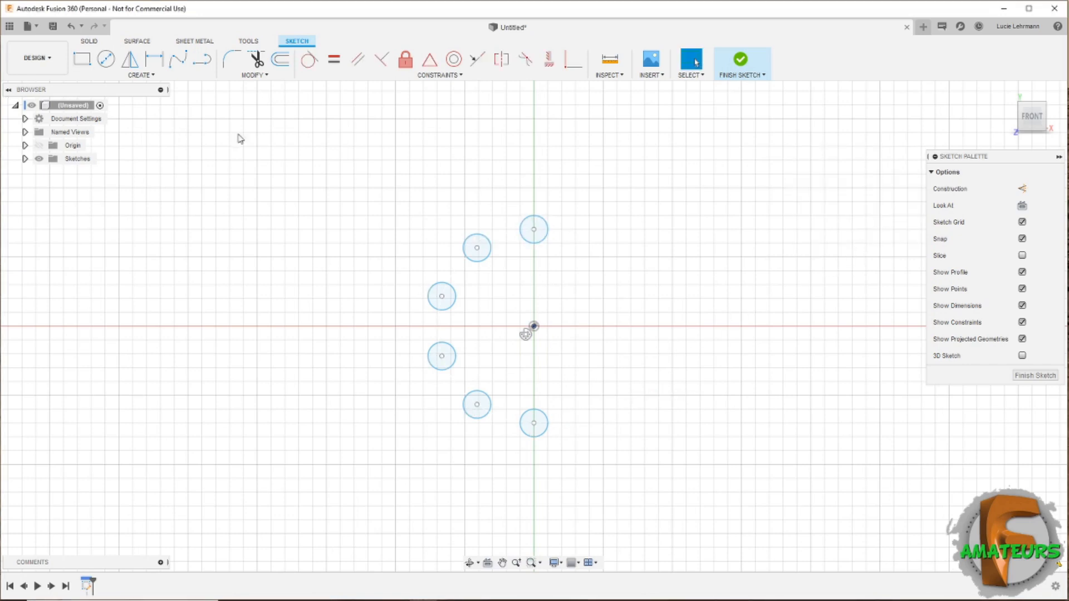
- Create a new design and start a sketch on the front plane
click(923, 27)
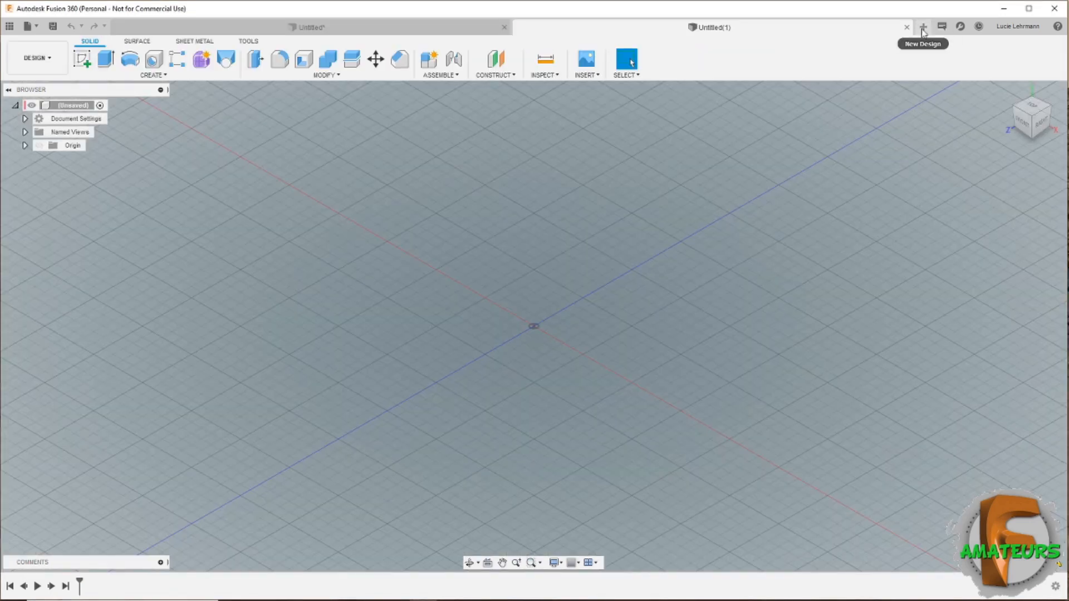
click(83, 59)
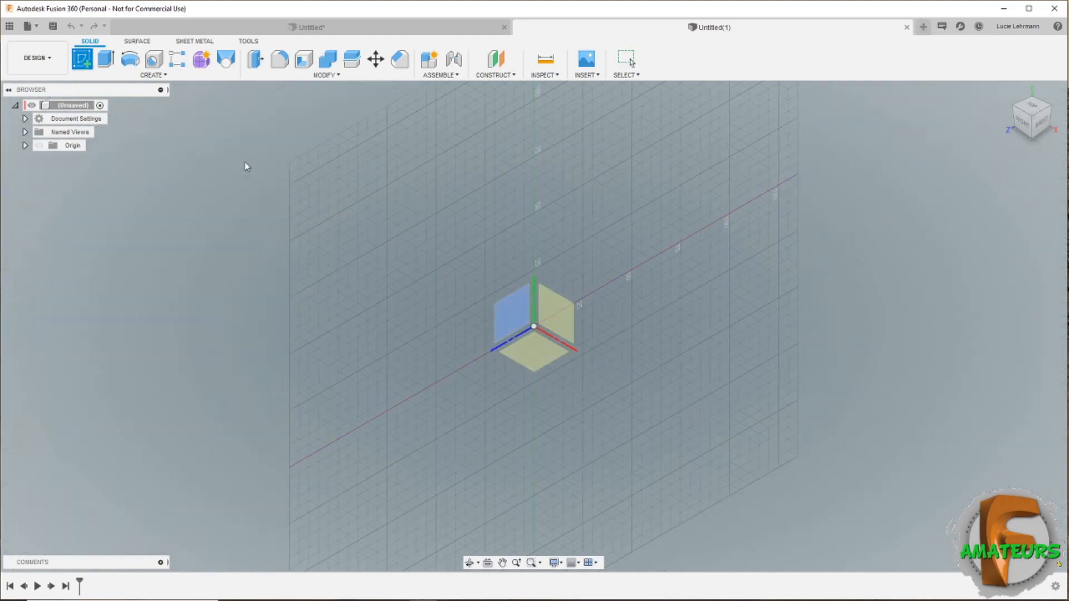
click(554, 306)
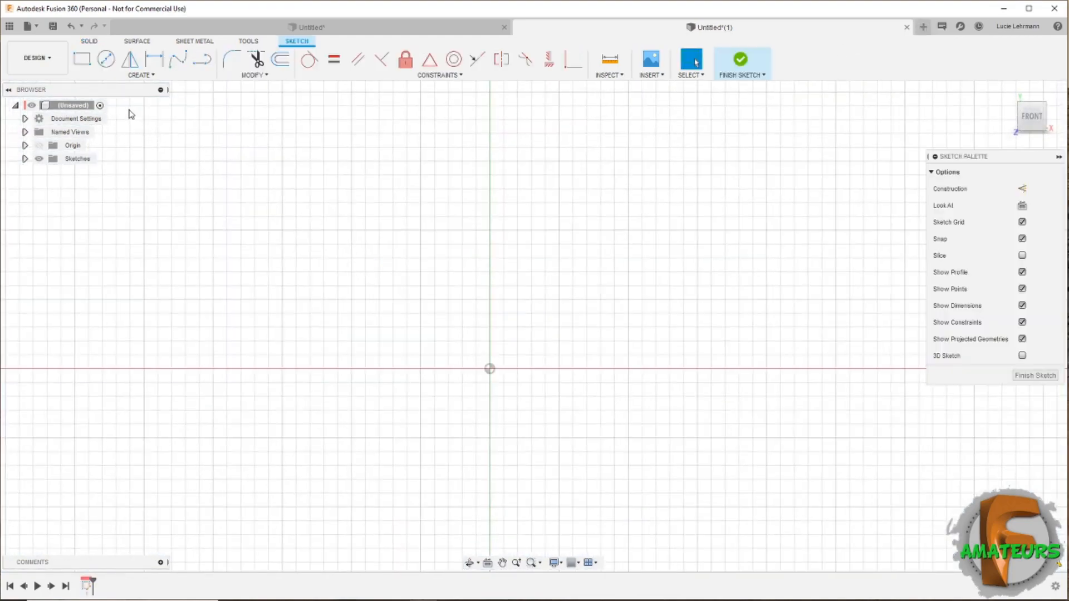
- Draw a one-major-cell square from the vertical axis, two cells above the origin, and place a point on the horizontal axis two cells right
click(81, 59)
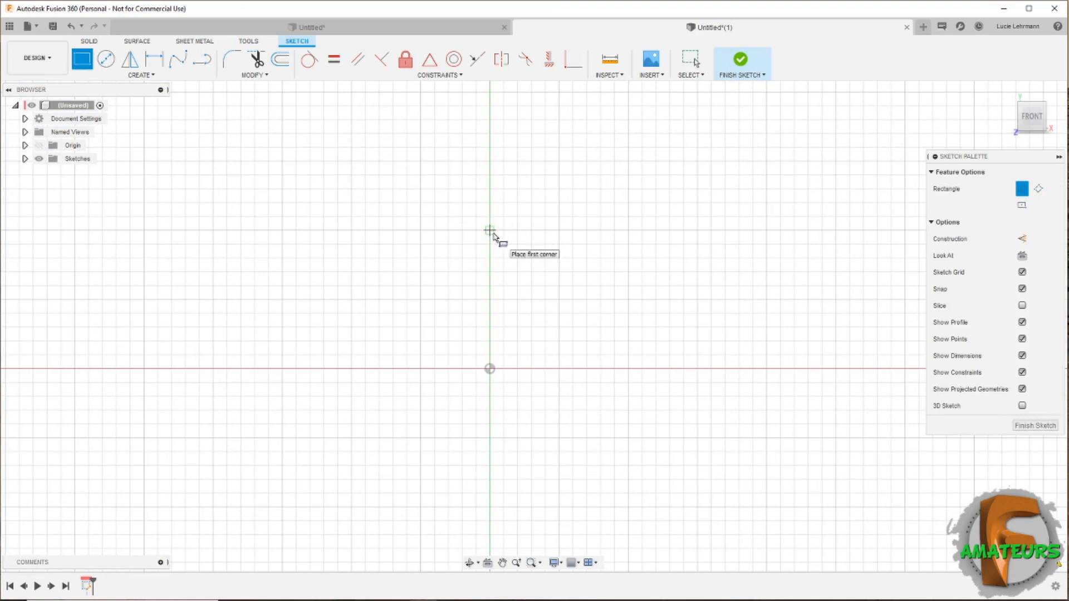
click(490, 230)
click(560, 300)
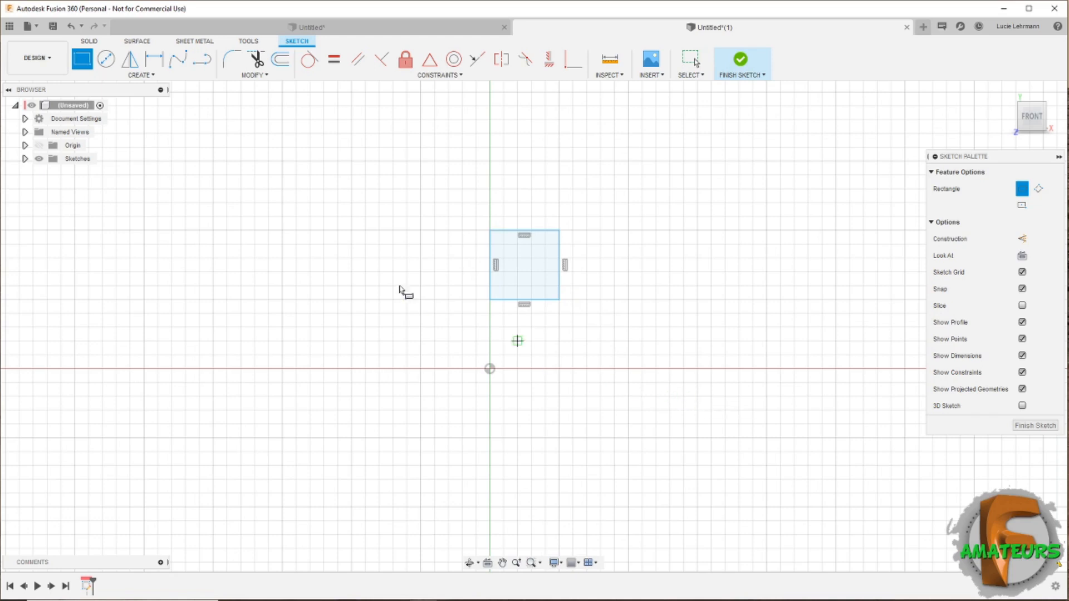
click(133, 77)
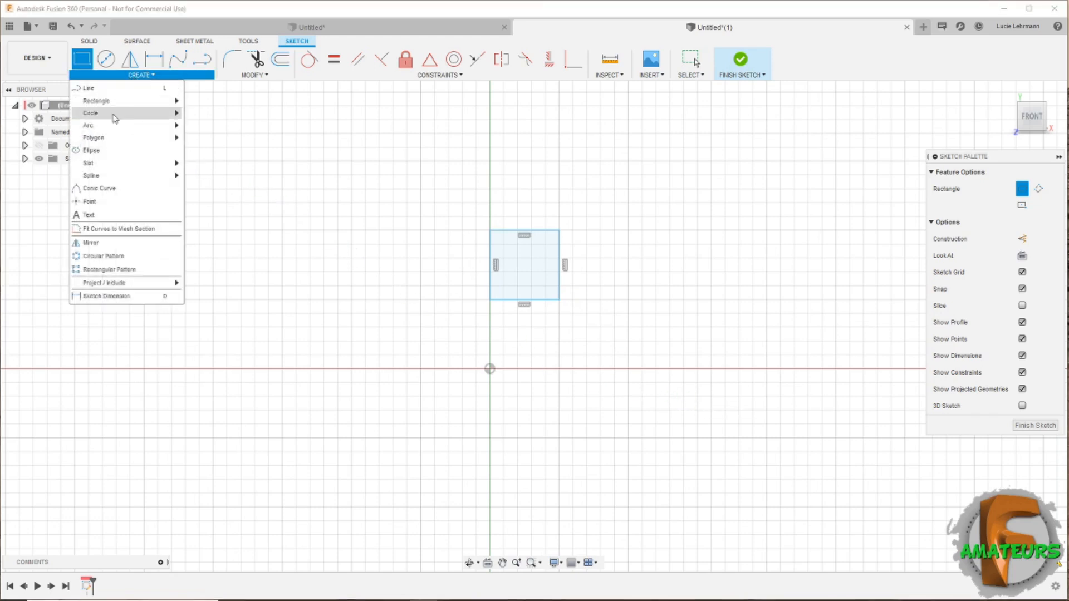
click(112, 204)
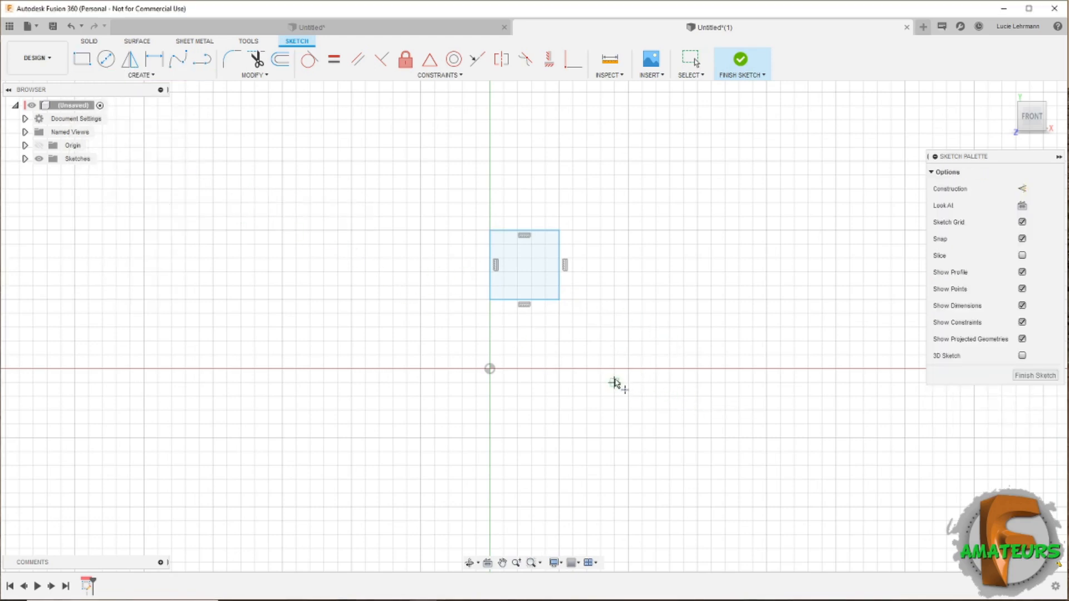
click(627, 369)
- Start a circular pattern, try picking the square's four sides one by one, and clear that selection
click(121, 78)
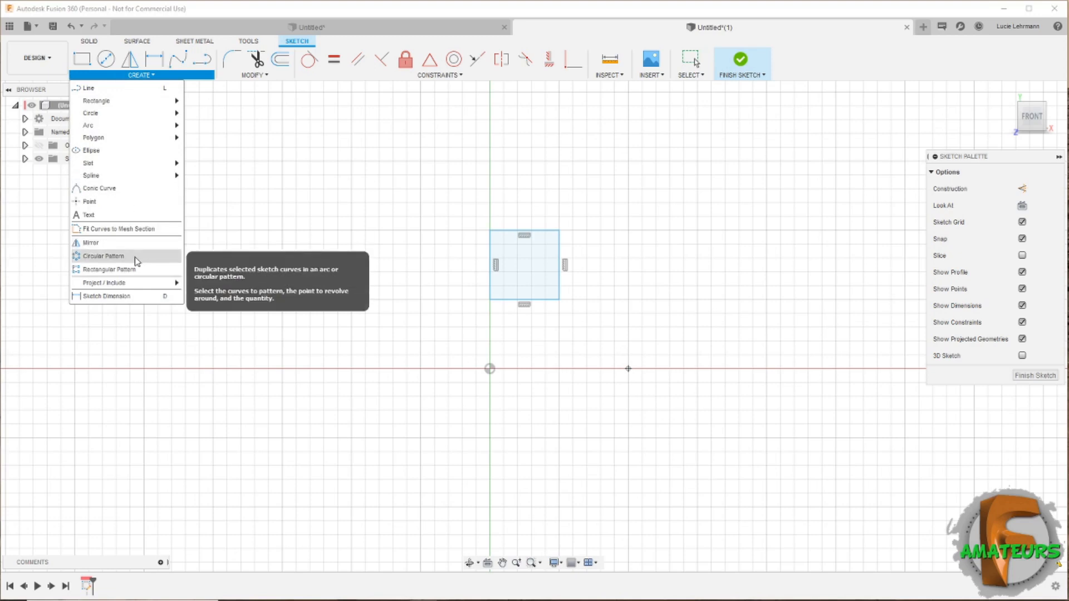
click(171, 260)
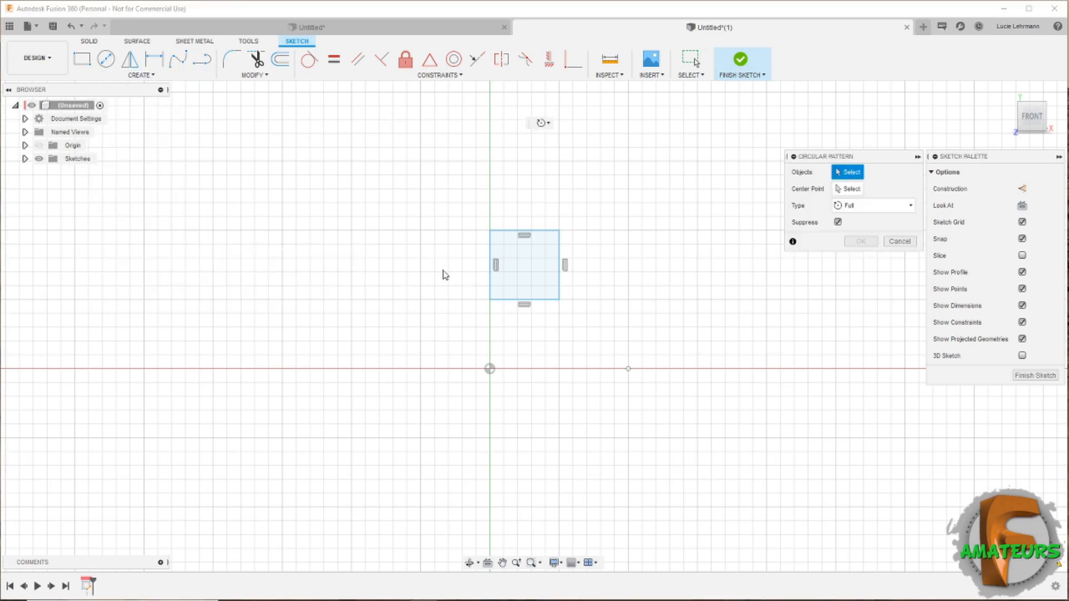
click(534, 232)
click(560, 261)
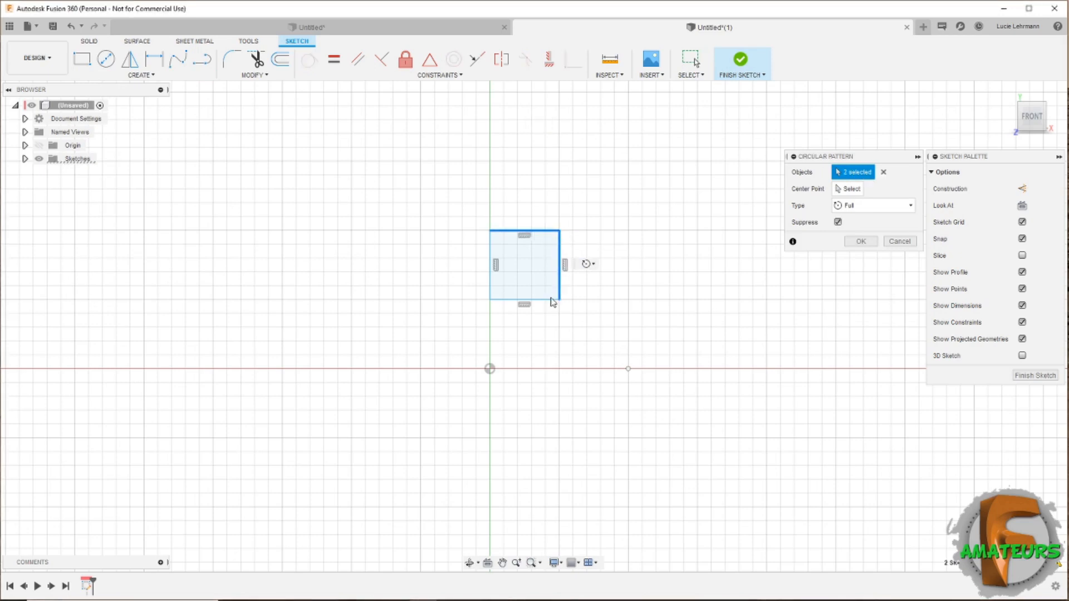
click(550, 299)
click(490, 283)
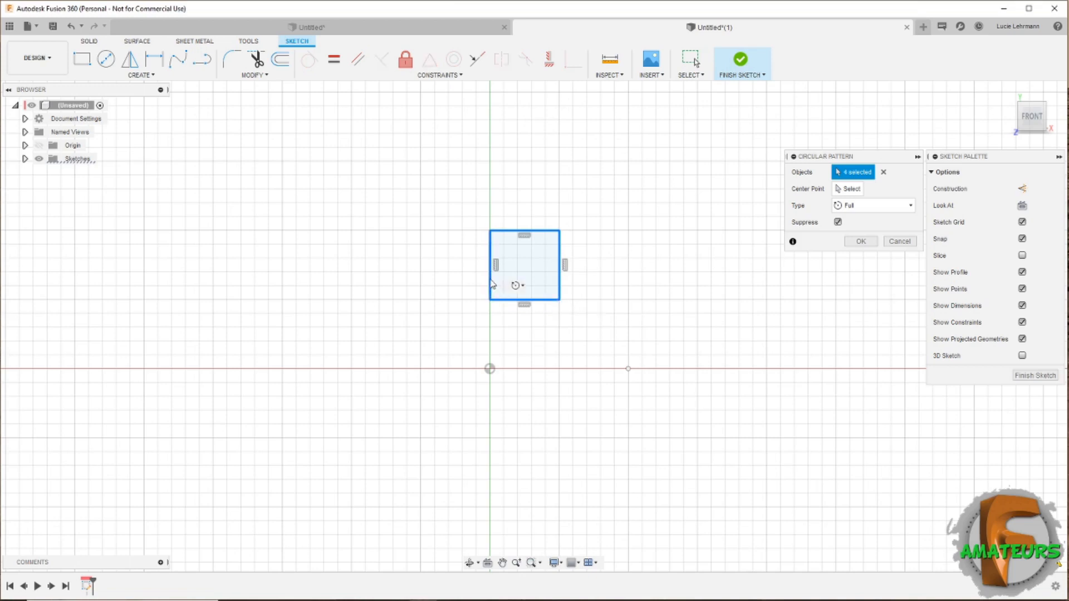
click(883, 172)
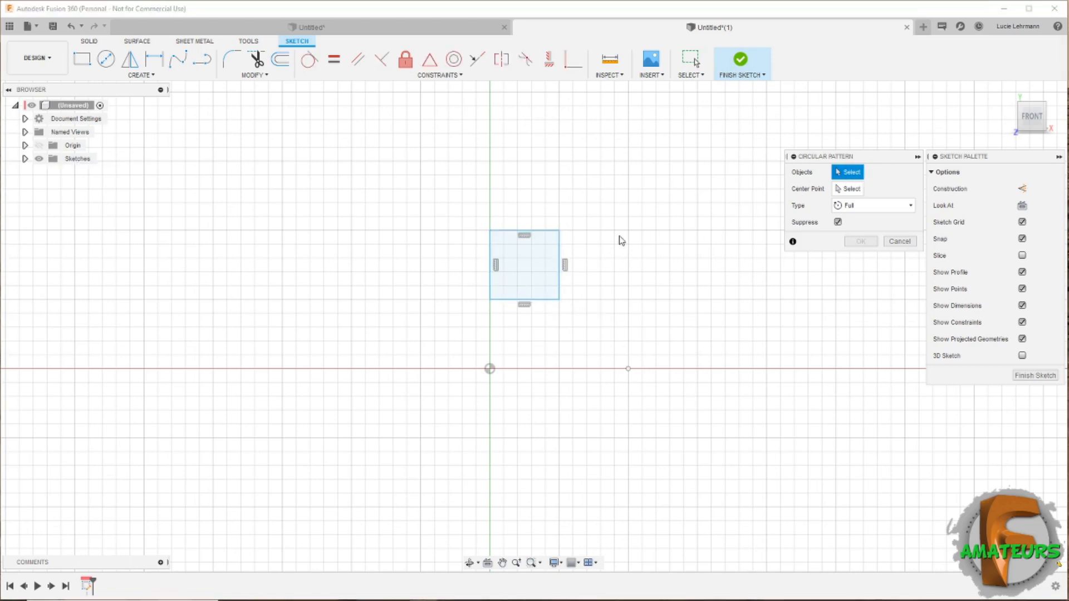
- Pattern the whole square fully around the sketch point with a quantity of 4 and finish the sketch
double_click(548, 232)
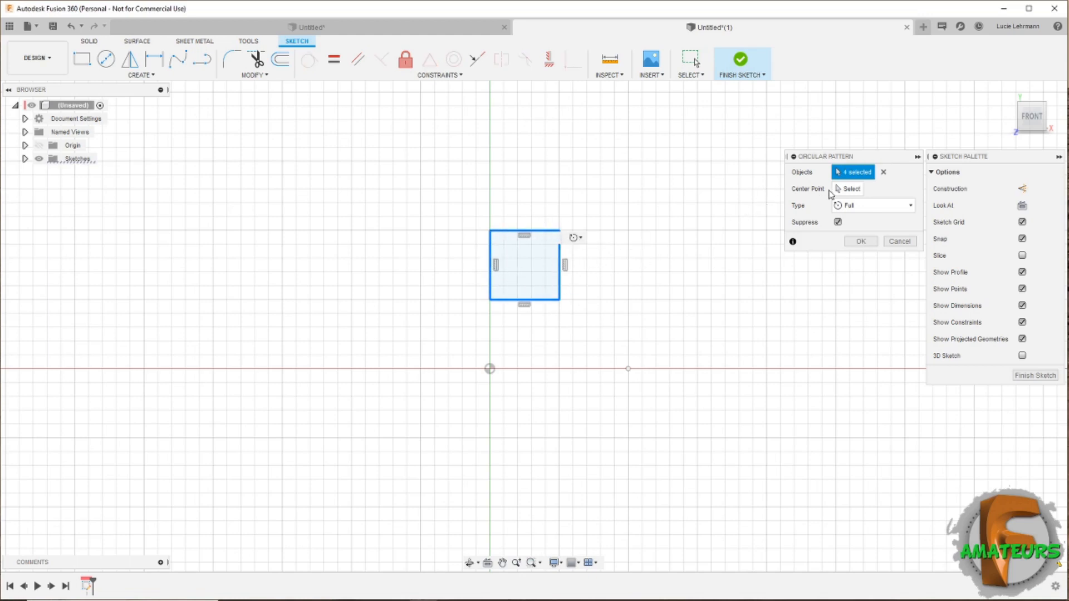
click(849, 189)
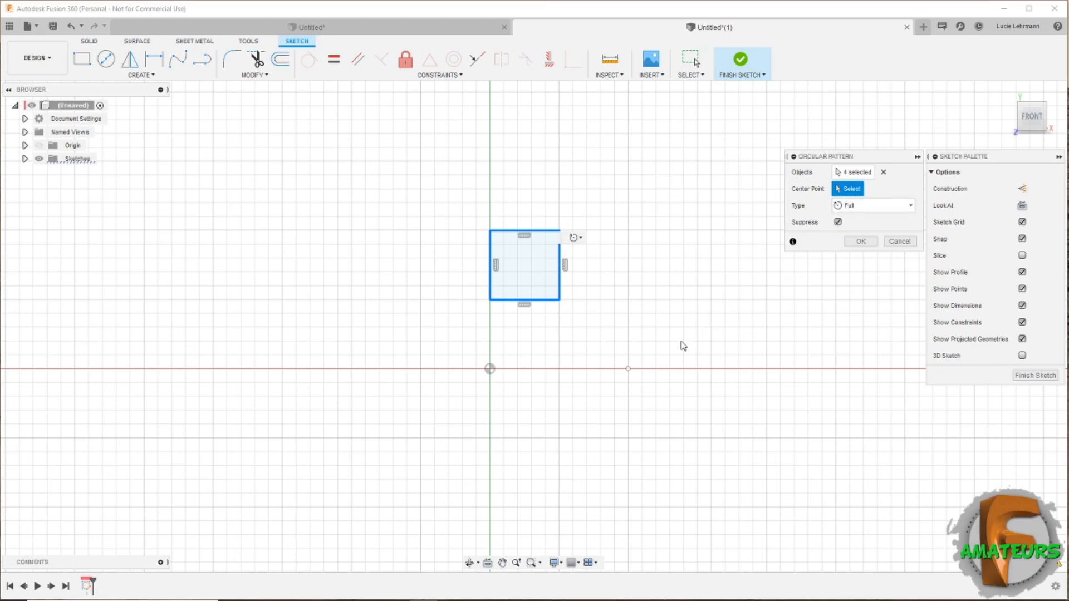
click(629, 369)
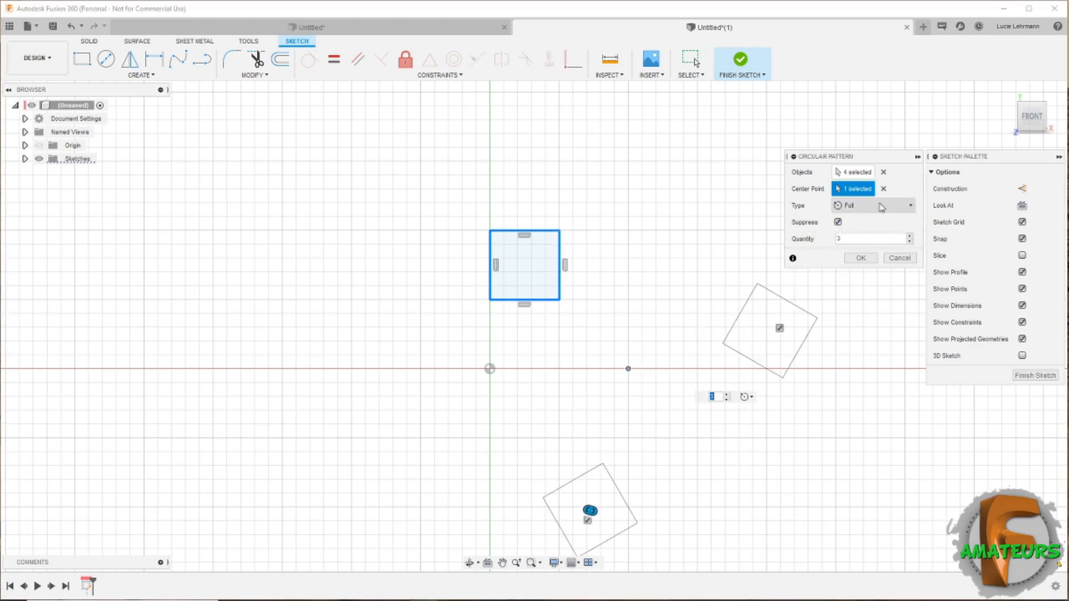
click(910, 236)
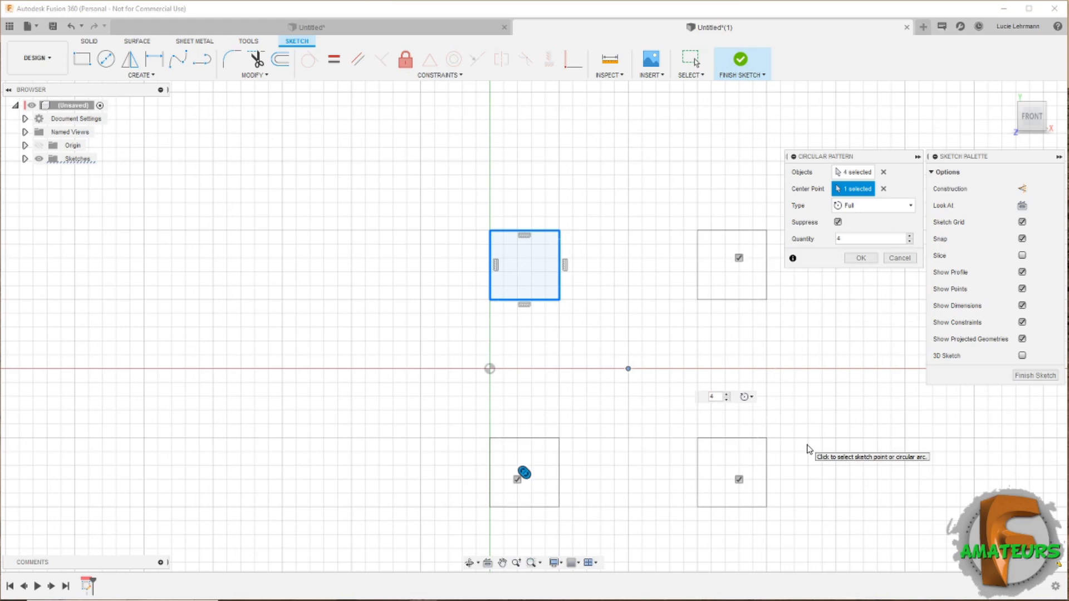
click(860, 258)
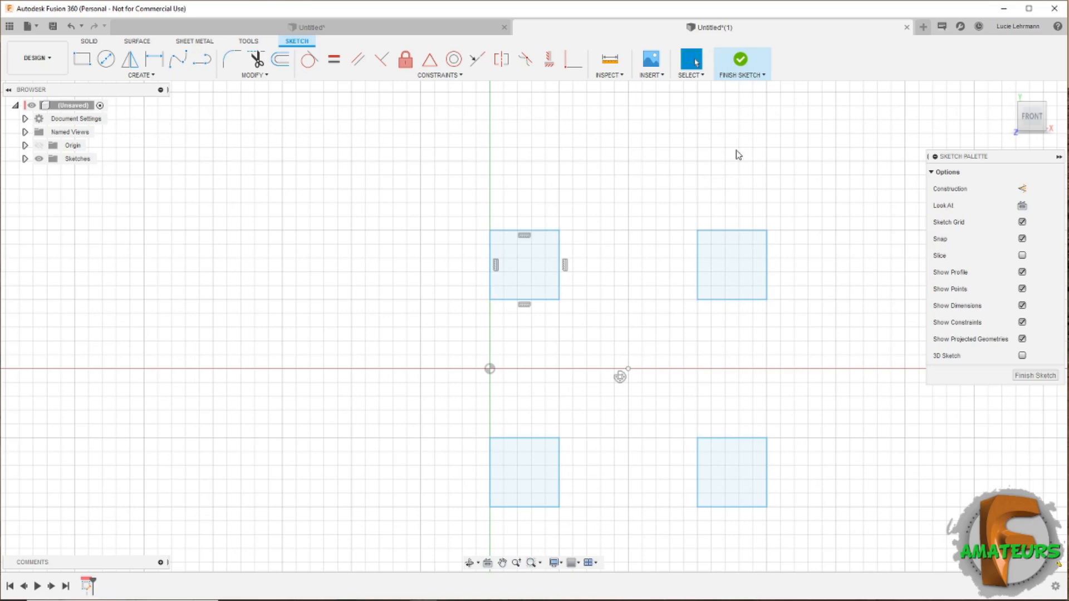
click(740, 61)
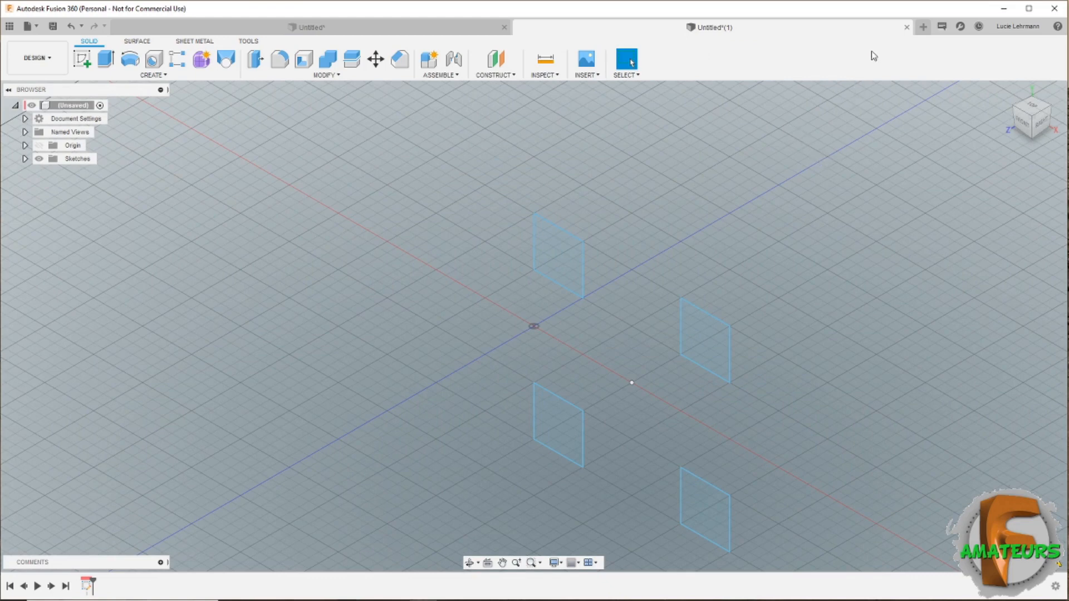
- Create another new design and start a sketch on its front plane
click(923, 26)
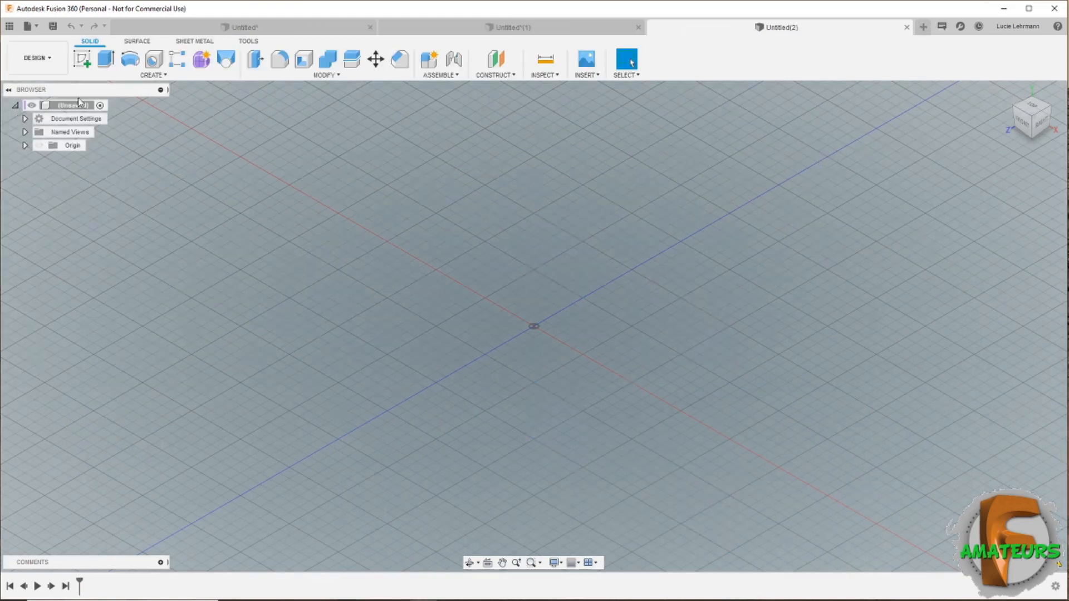
click(90, 77)
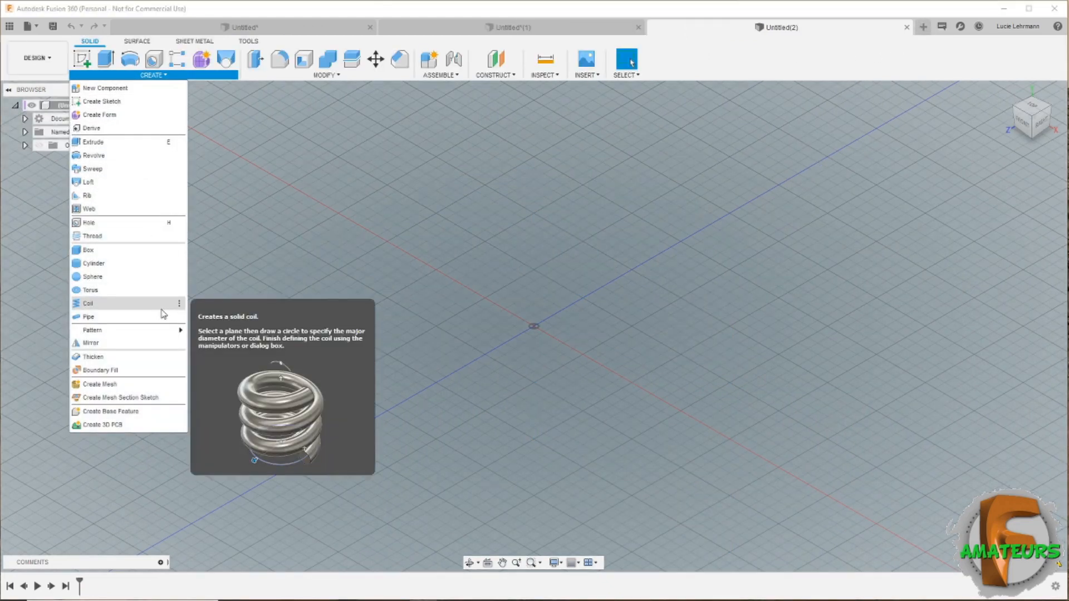
click(113, 103)
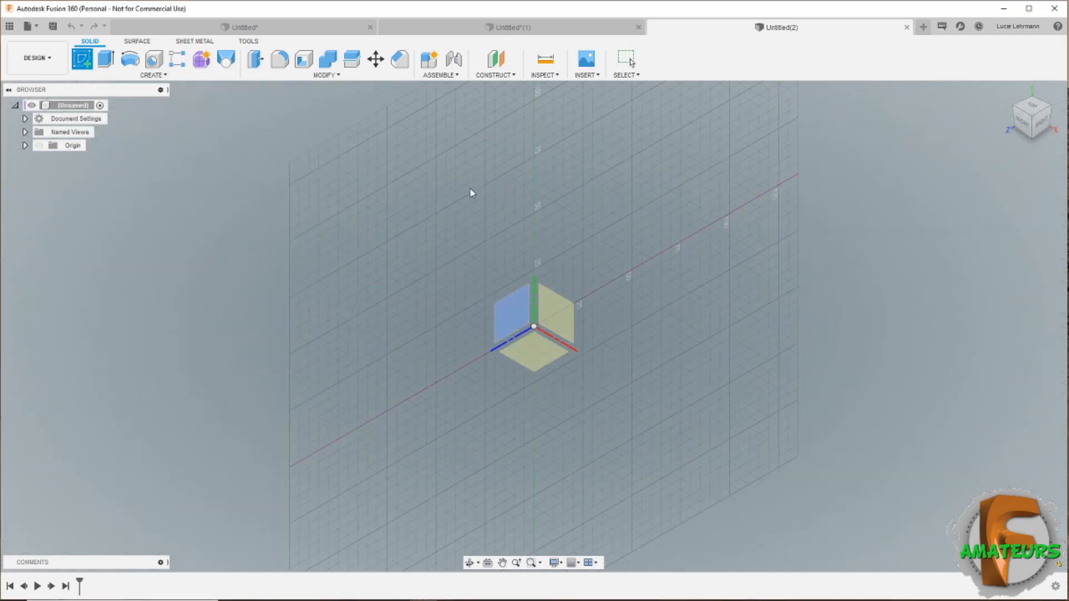
click(563, 311)
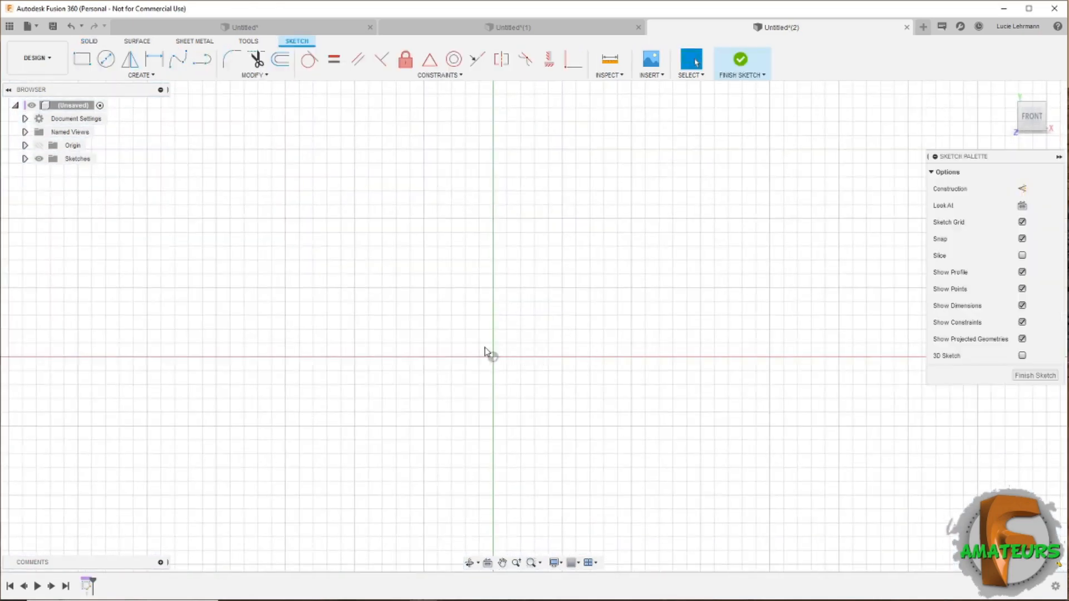
- Draw a circumscribed hexagon centred two major grid cells left of and above the origin, and constrain its upper edge horizontal
click(110, 80)
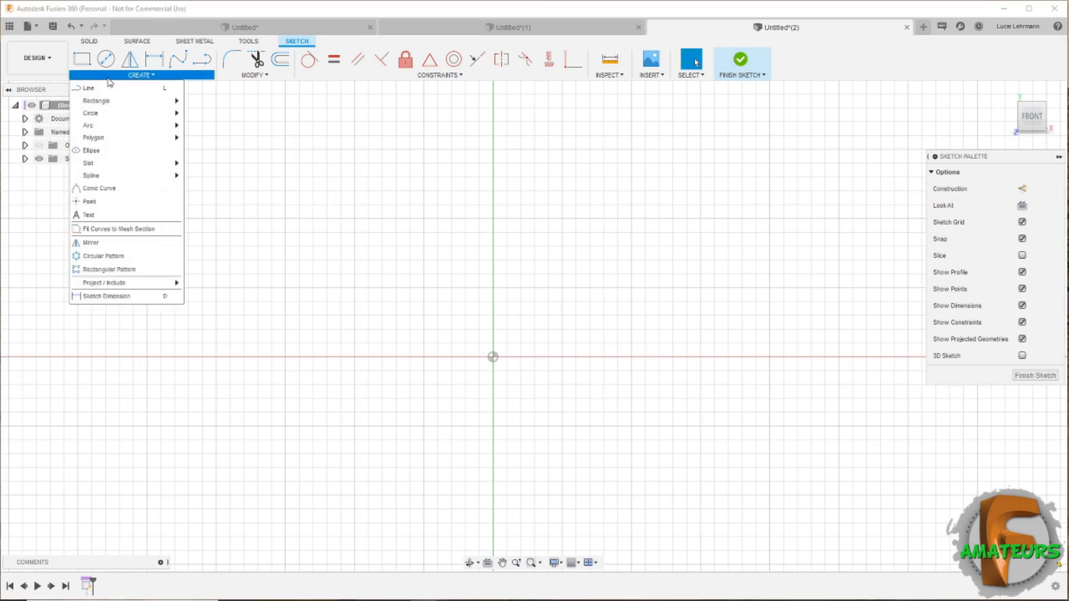
mouse_move(155, 143)
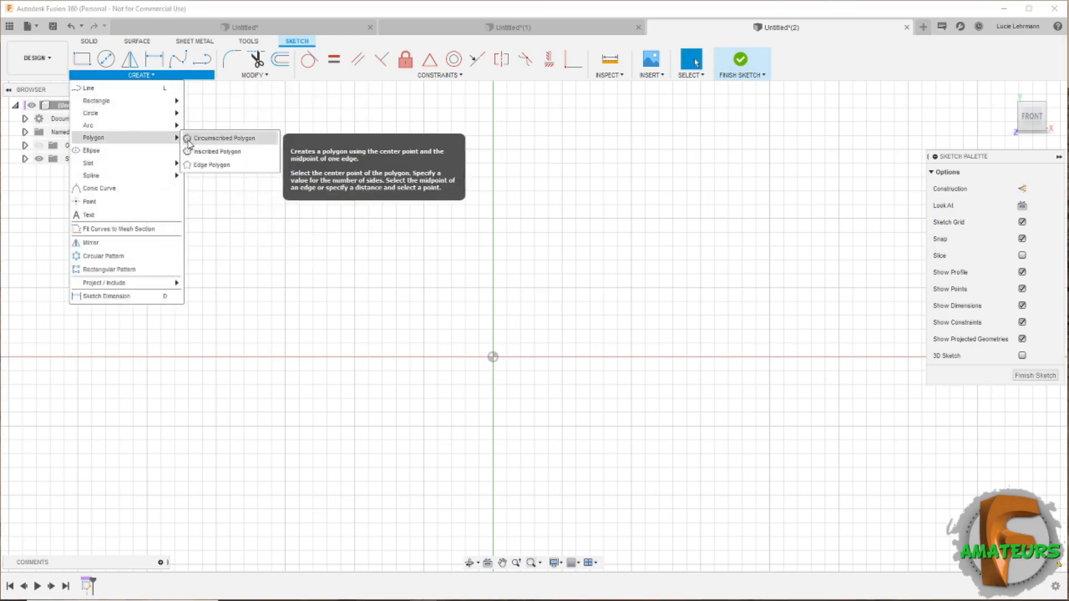
click(218, 139)
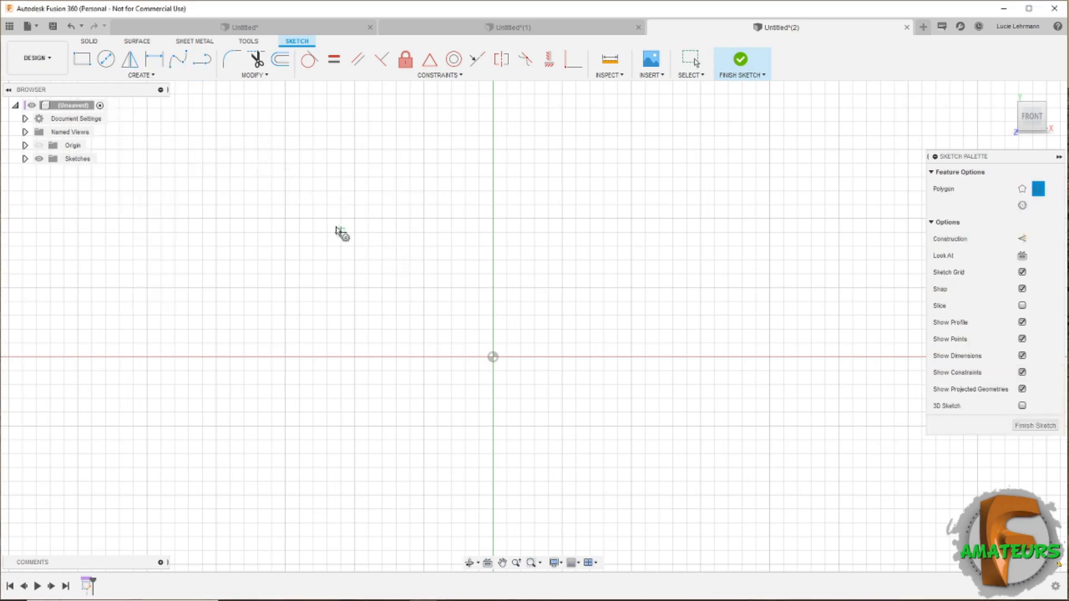
click(354, 218)
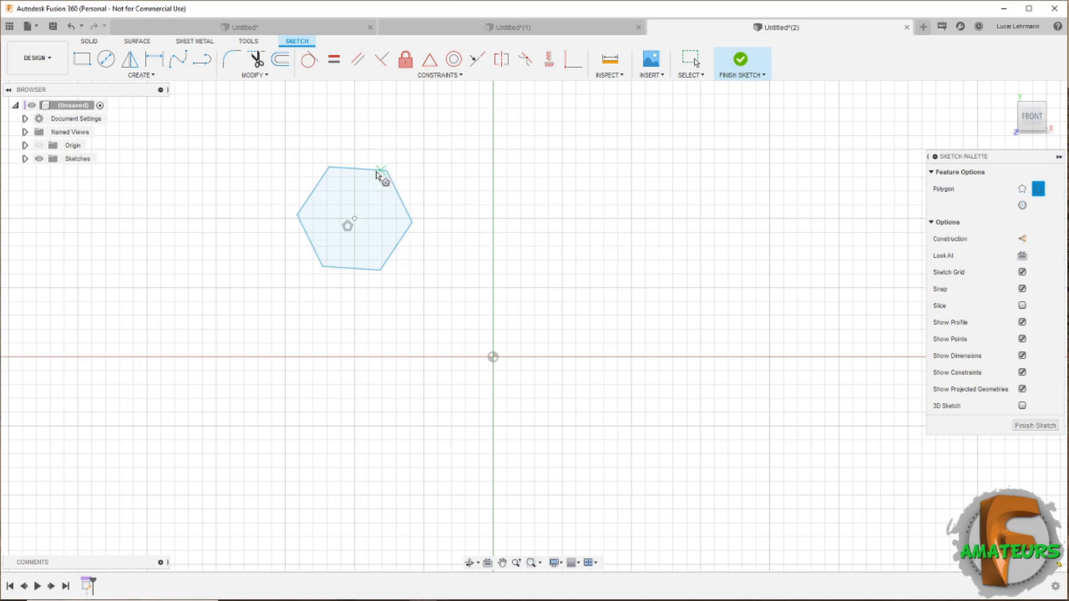
click(549, 60)
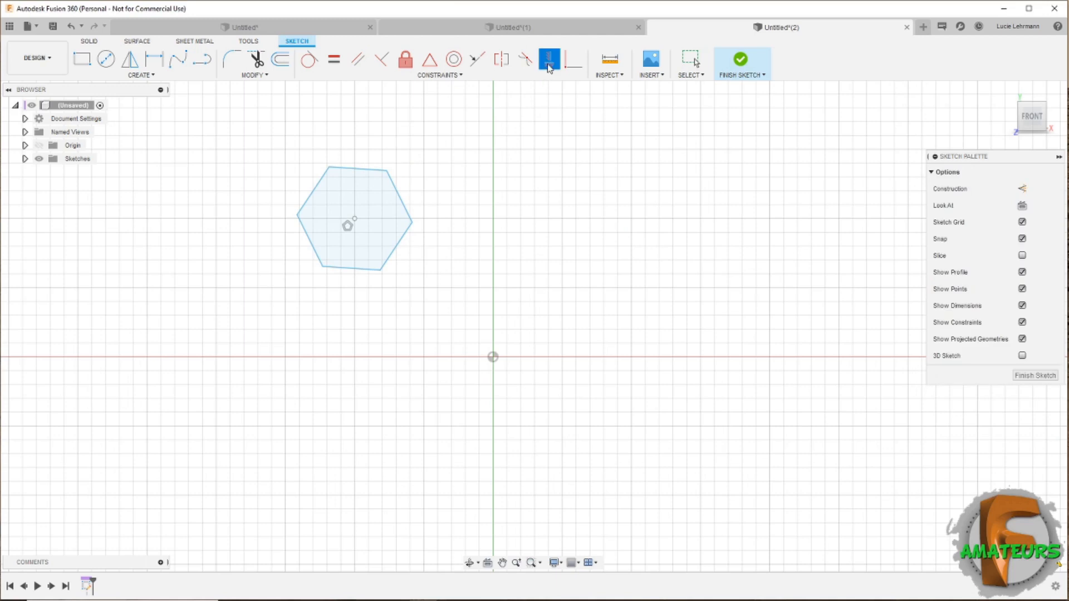
click(370, 171)
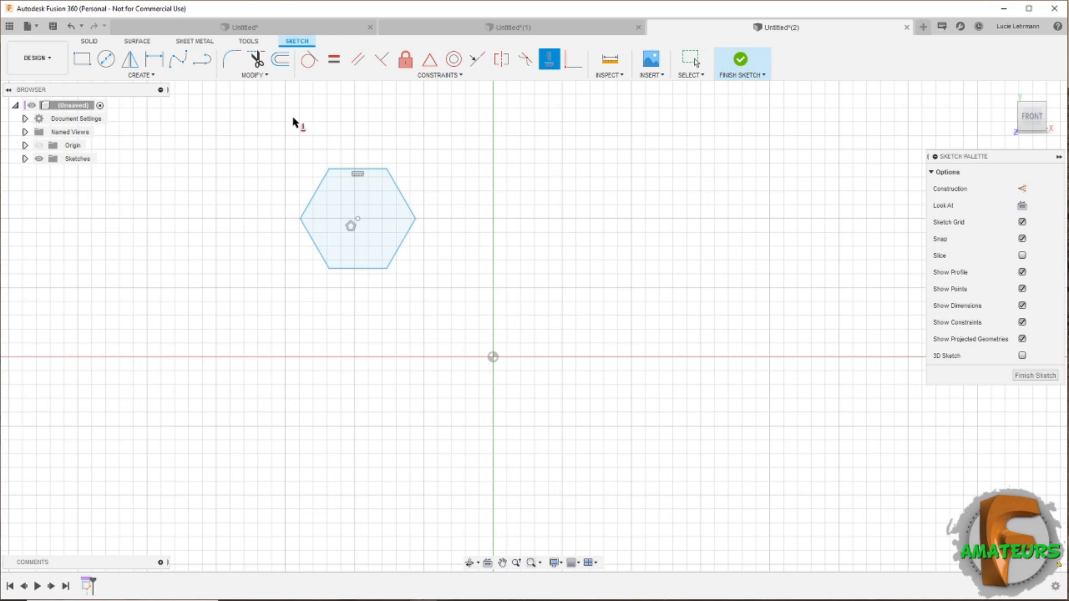
- Try a rectangular pattern of the hexagon, pulling the extents to 100 mm horizontally and -80 mm vertically with a quantity of 3 each way
click(153, 76)
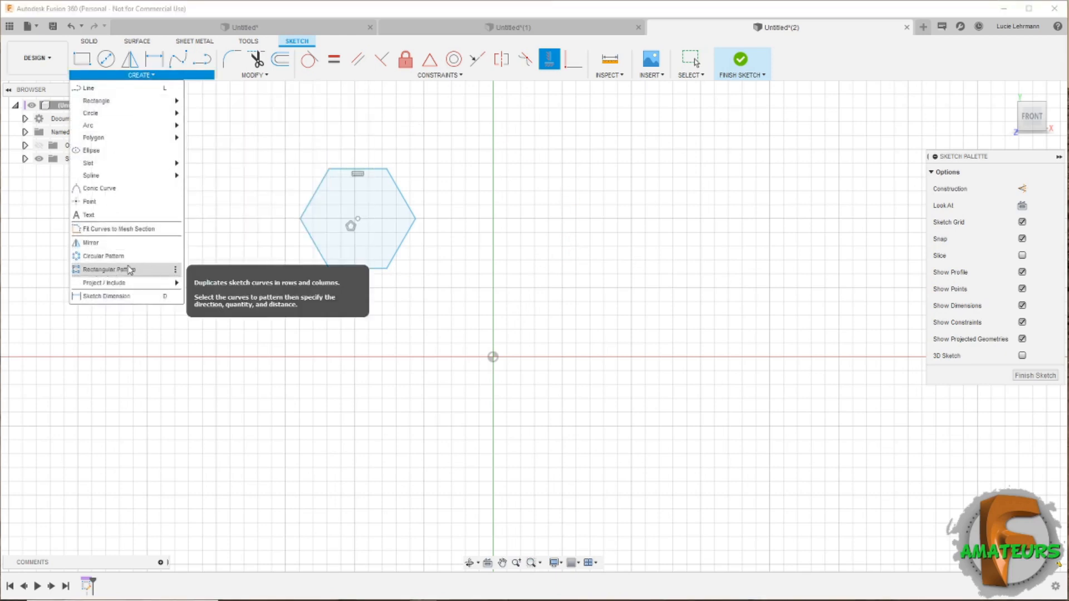
click(144, 269)
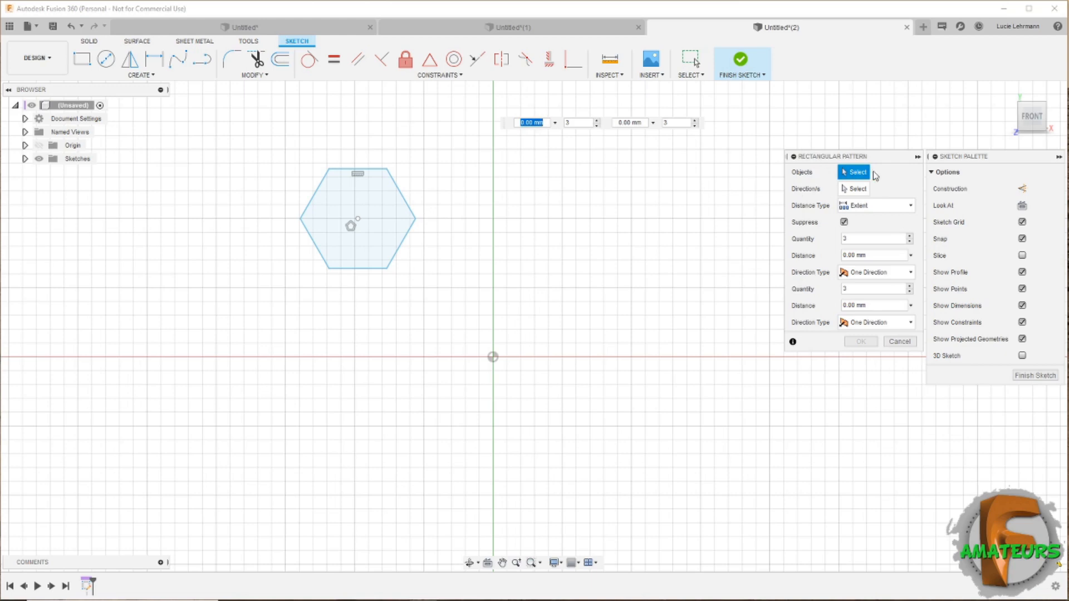
double_click(410, 212)
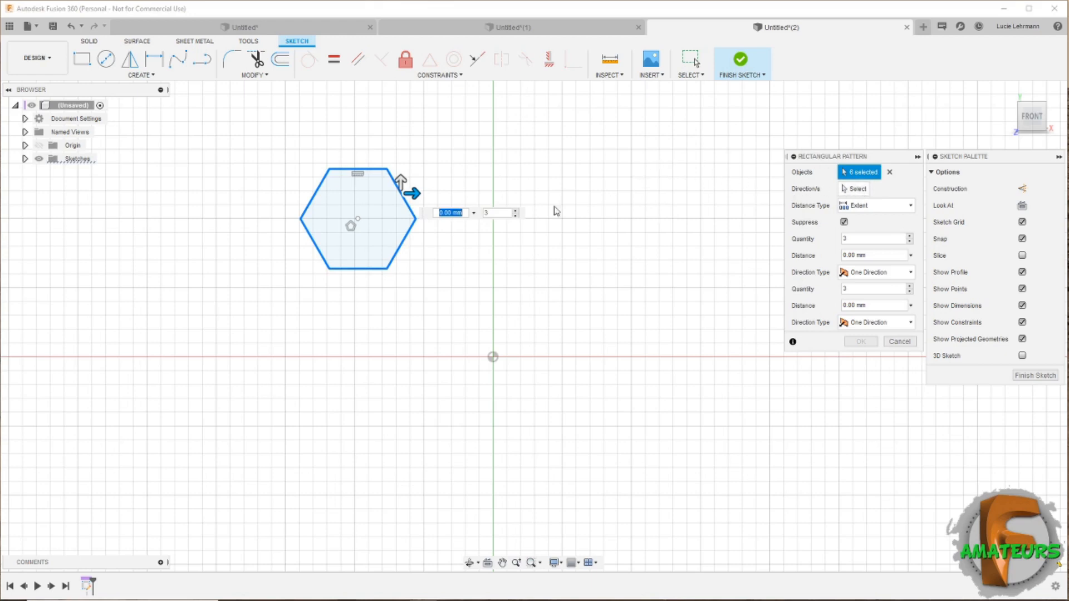
key(Tab)
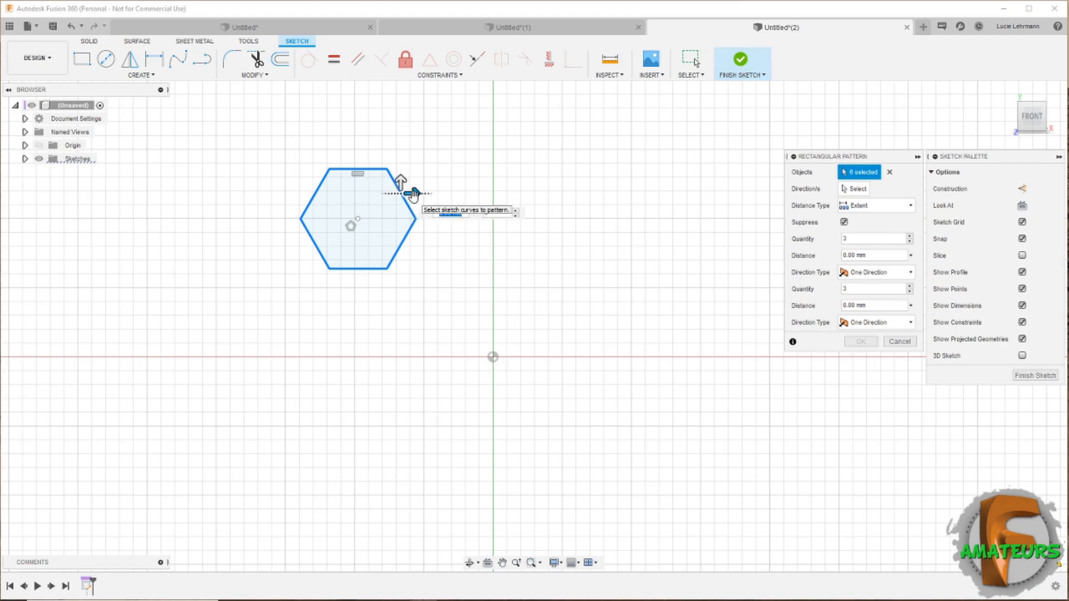
drag(413, 194, 688, 195)
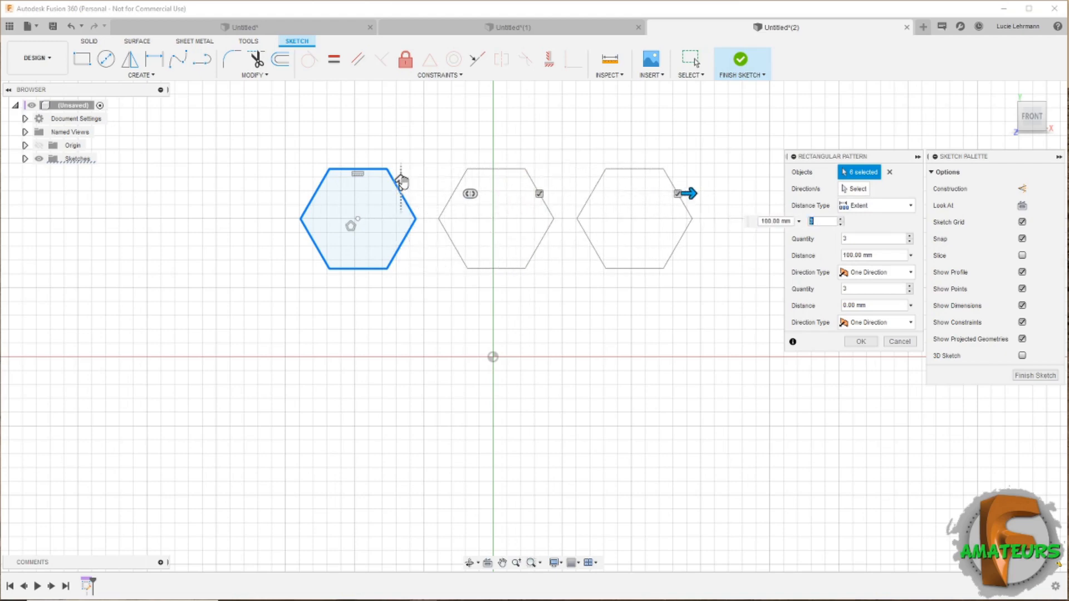
drag(401, 178, 396, 412)
key(Tab)
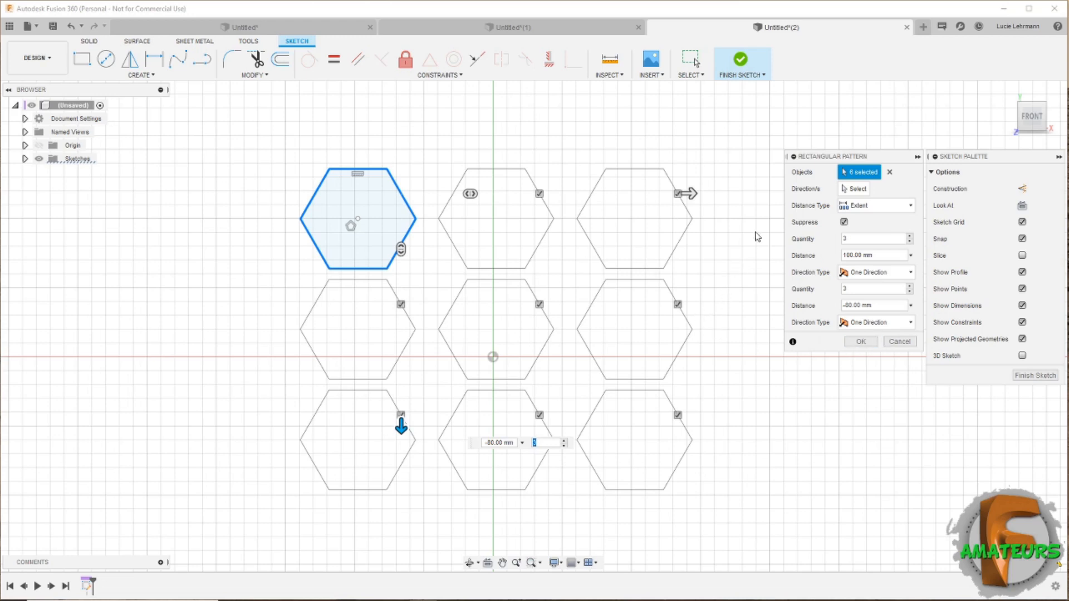
- Clear and reselect the hexagon as the object to pattern, and cancel the rectangular pattern
click(853, 189)
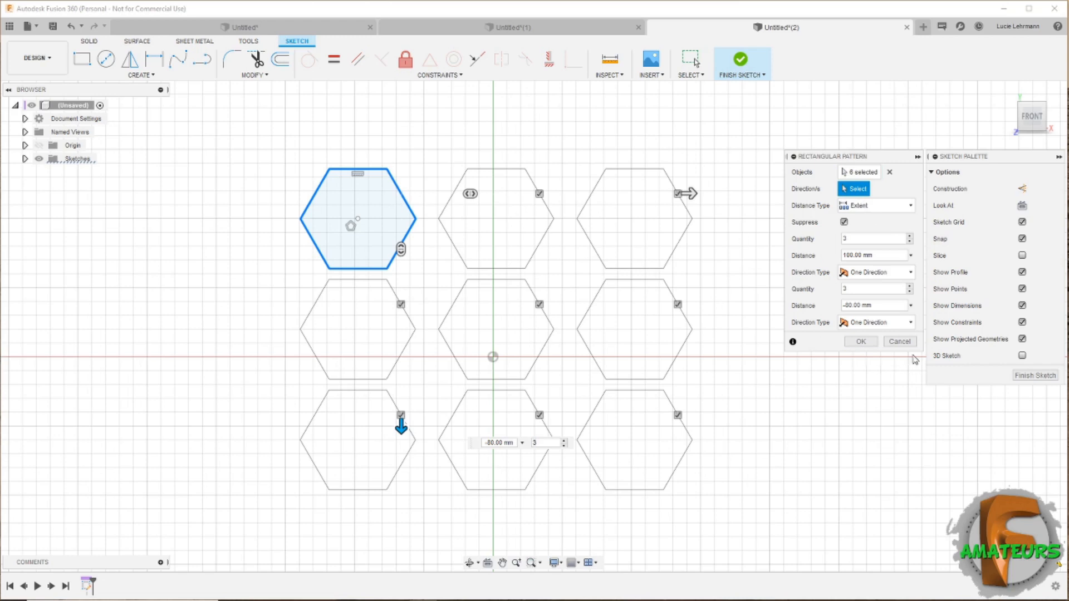
click(890, 173)
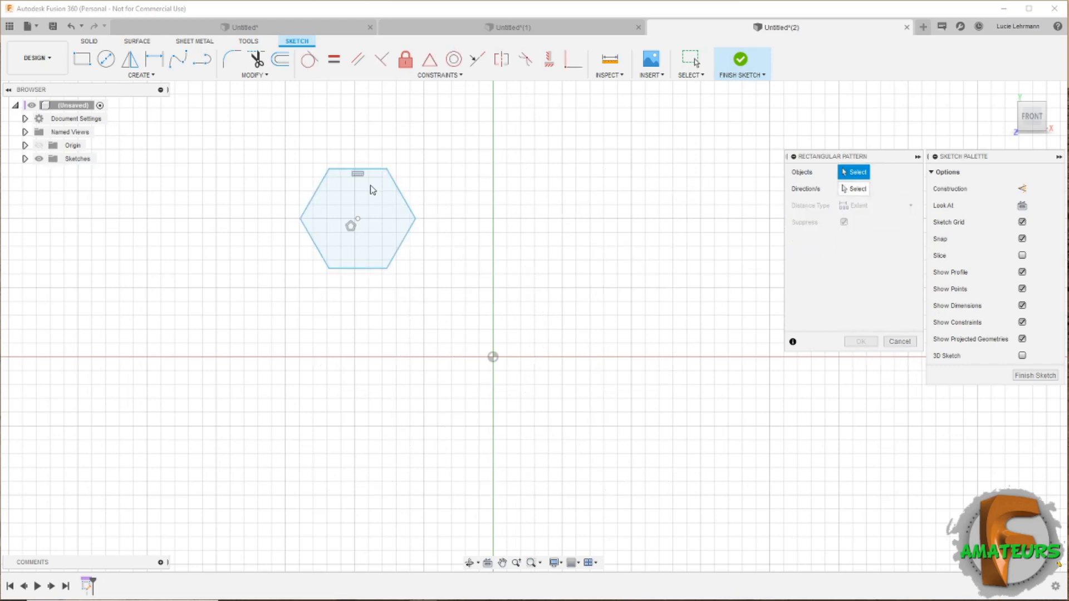
double_click(402, 196)
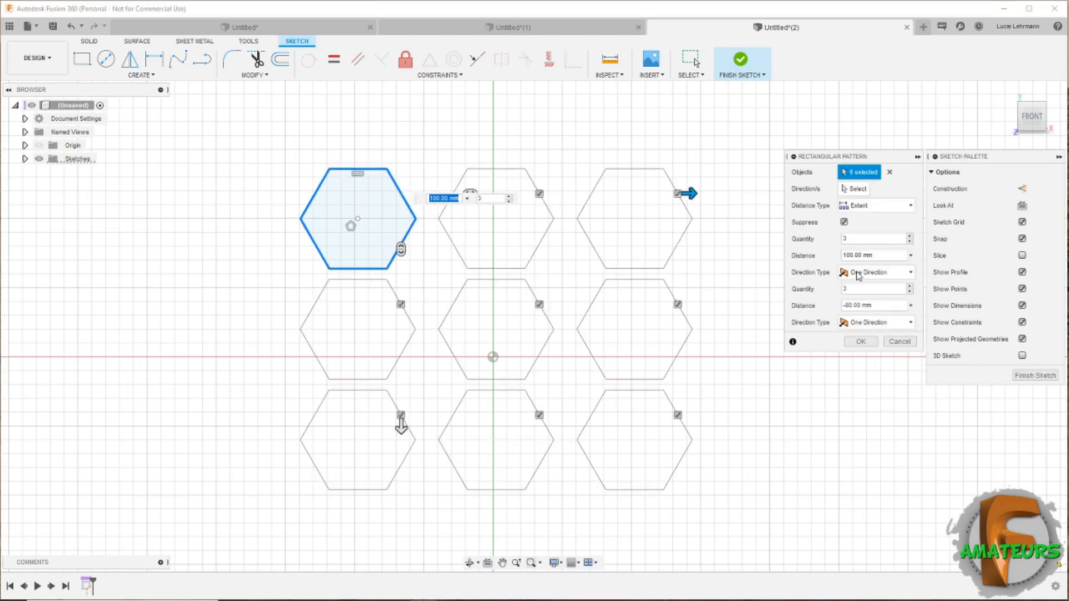
click(853, 189)
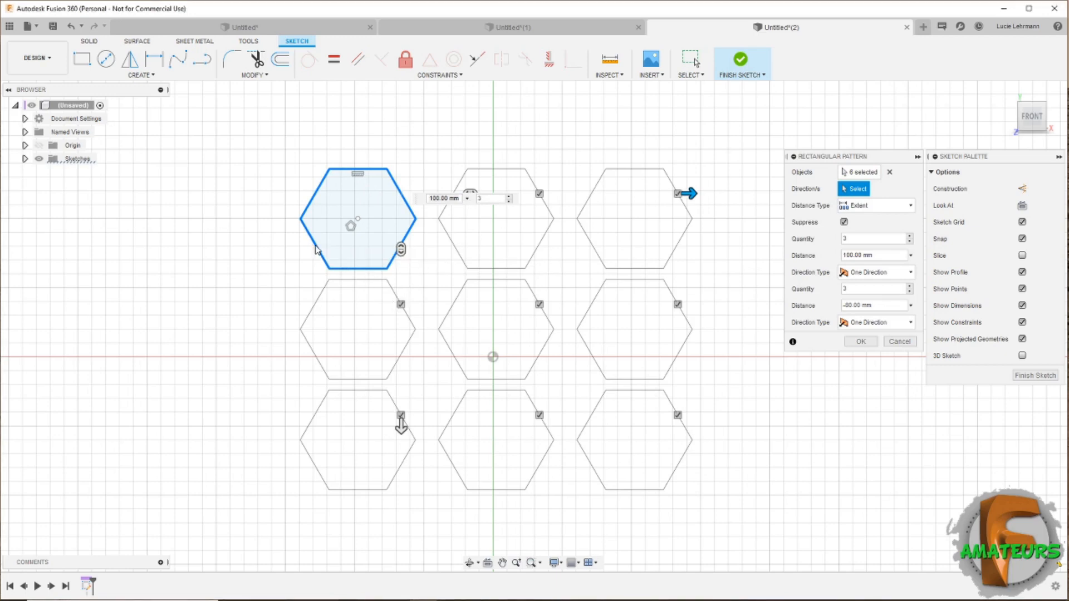
click(900, 343)
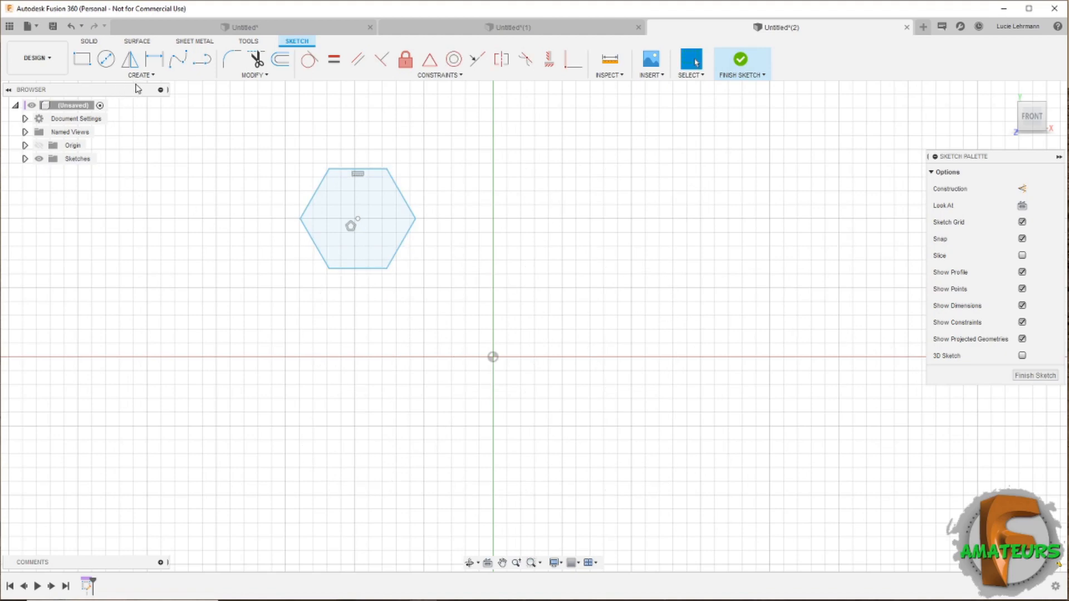
- Draw a slanted line from the vertical axis beside the hexagon, descending rightward across two major grid cells
click(203, 58)
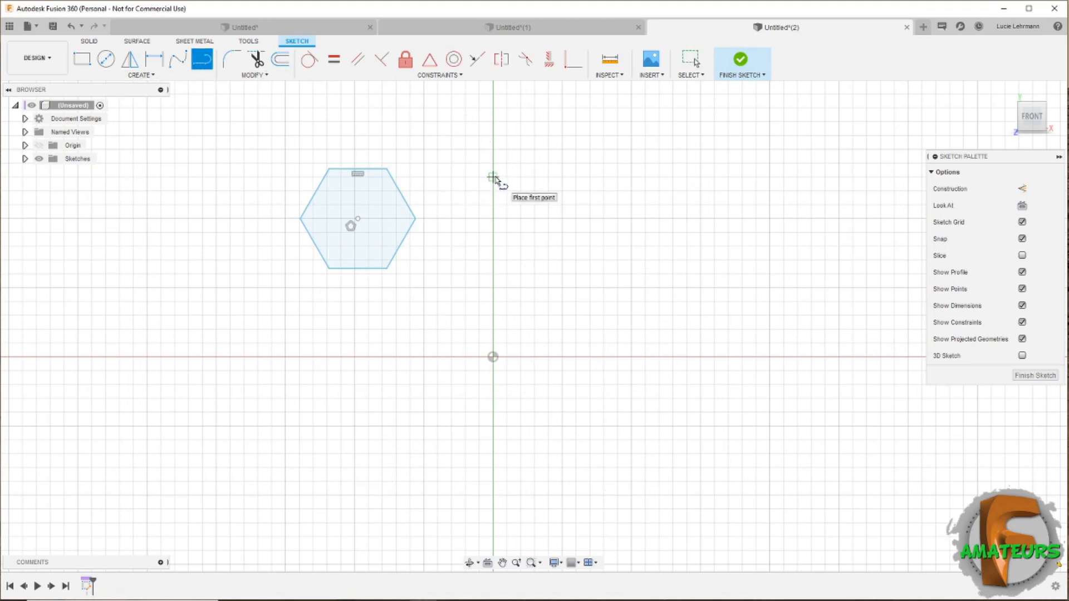
click(493, 177)
click(632, 273)
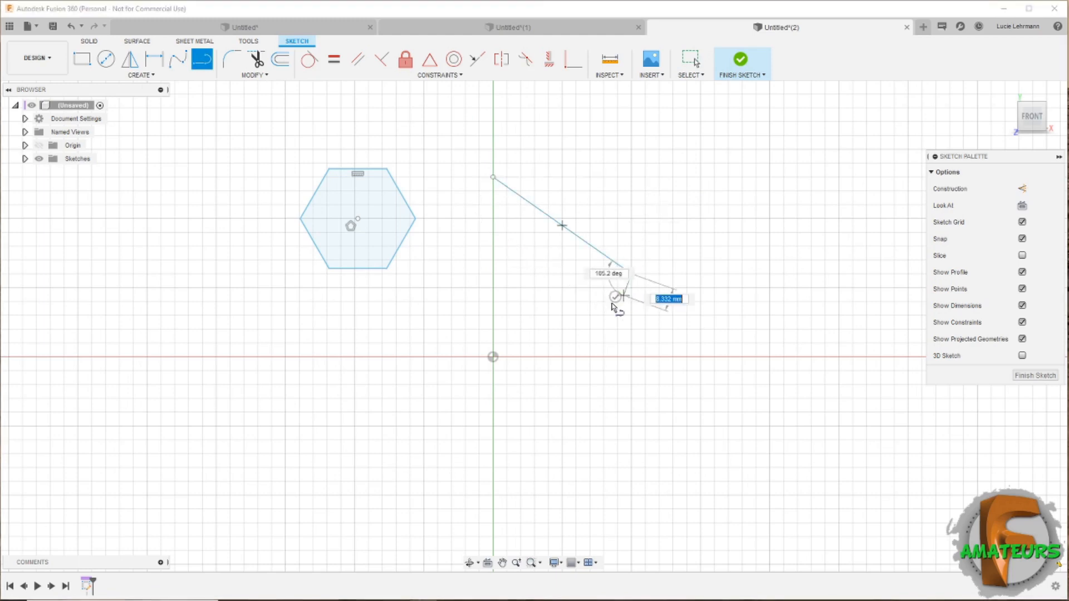
key(Escape)
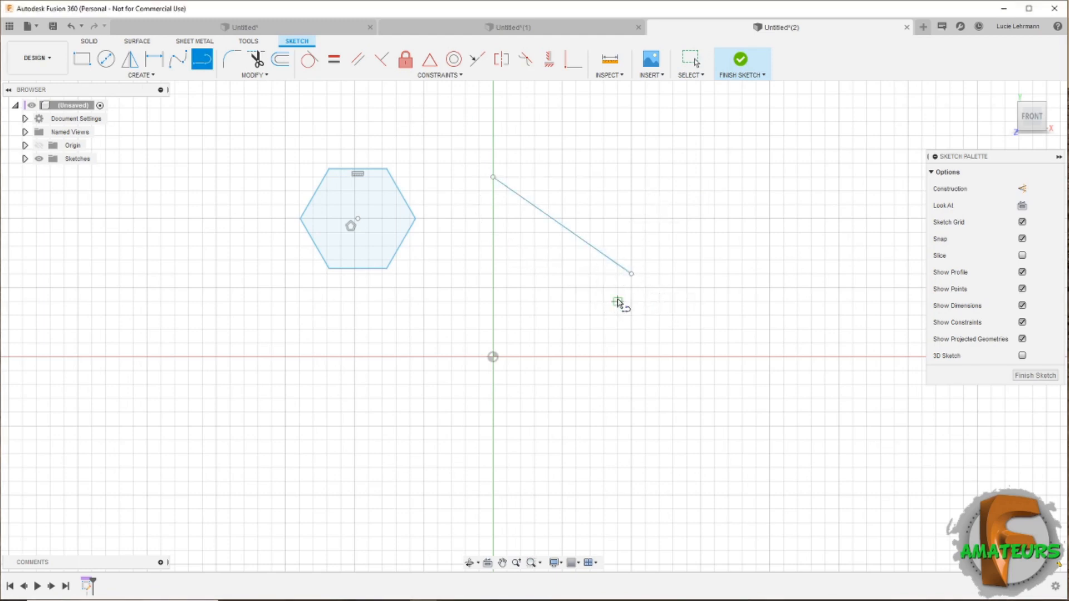
- Start a rectangular pattern of the whole hexagon and use the slanted line as its direction
click(139, 78)
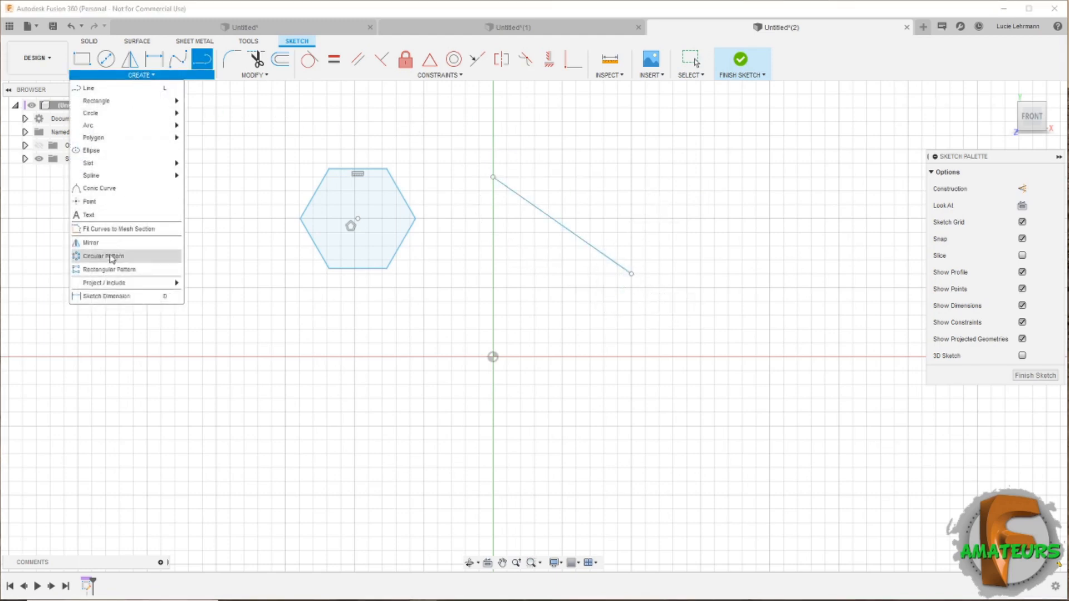
click(124, 271)
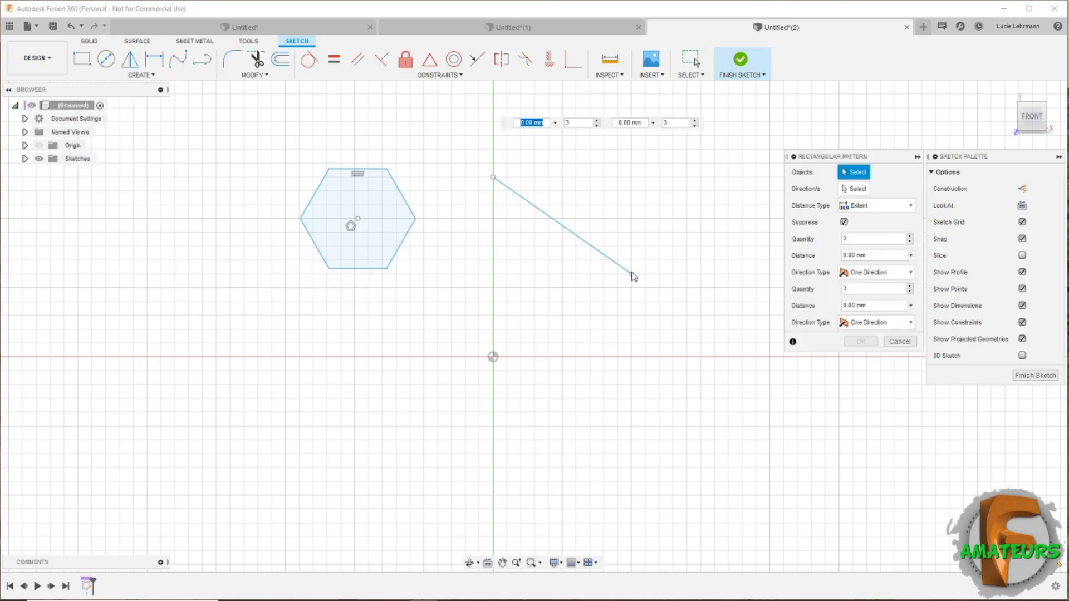
double_click(403, 195)
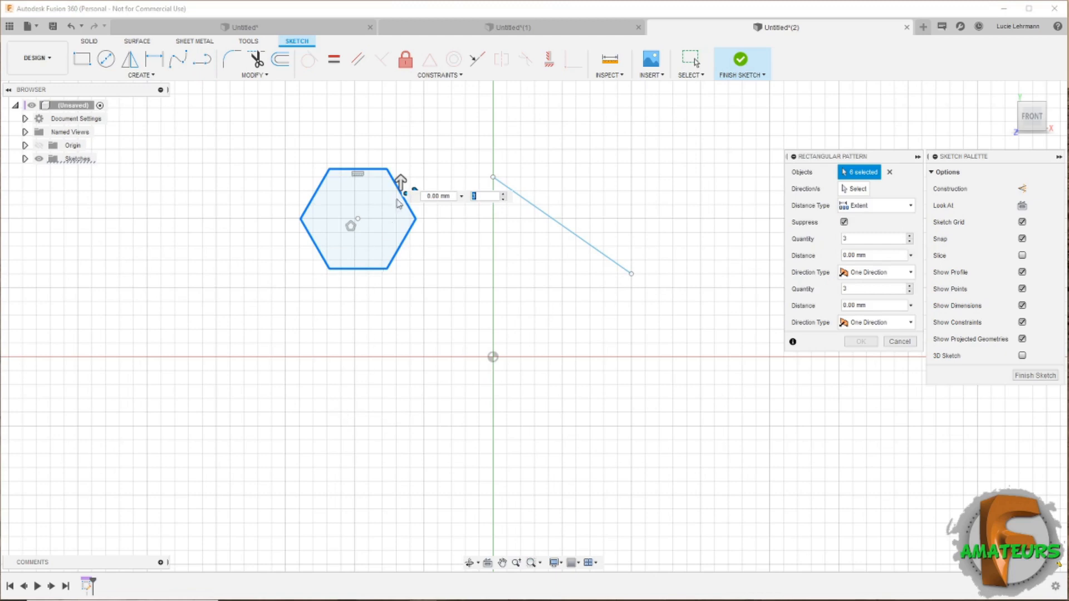
click(862, 192)
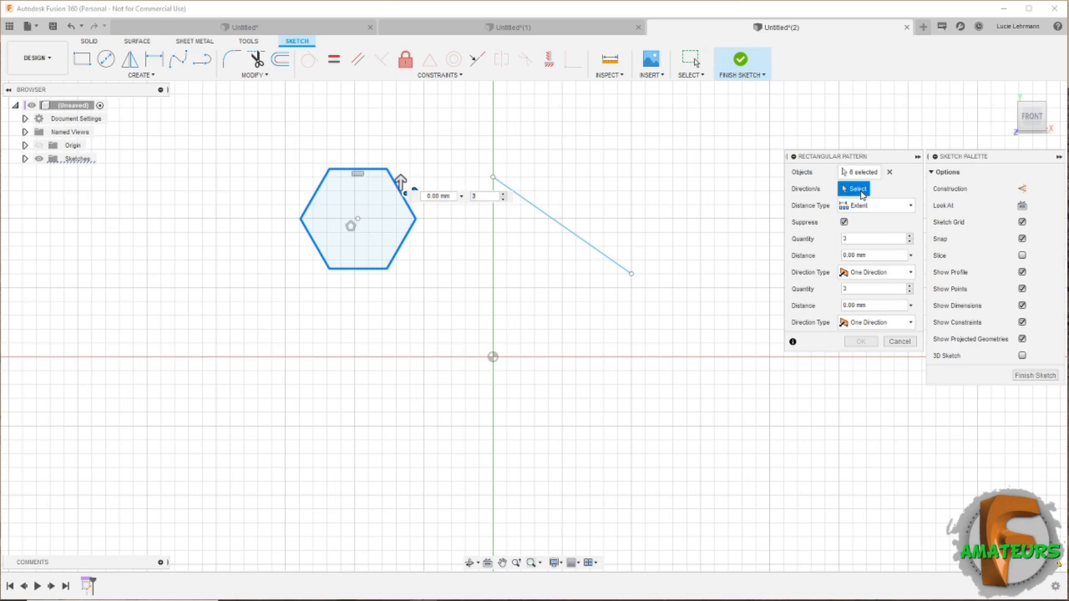
click(584, 244)
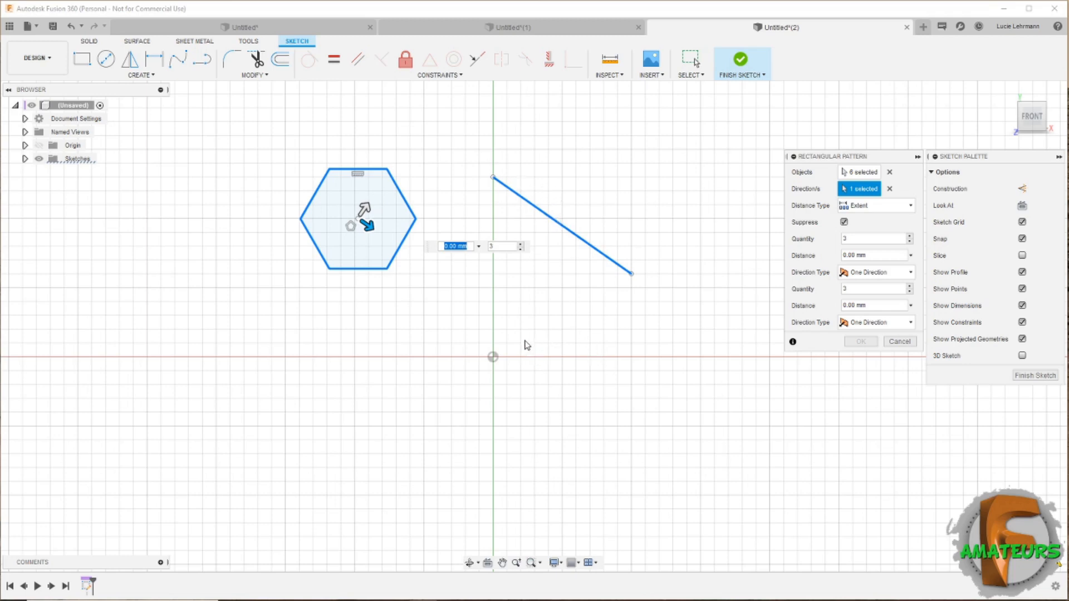
- Pull the pattern extents to 90 mm along the slanted line and -90 mm perpendicular to it, with a quantity of 3 each way
drag(367, 225, 574, 372)
key(Tab)
drag(363, 212, 171, 375)
key(Tab)
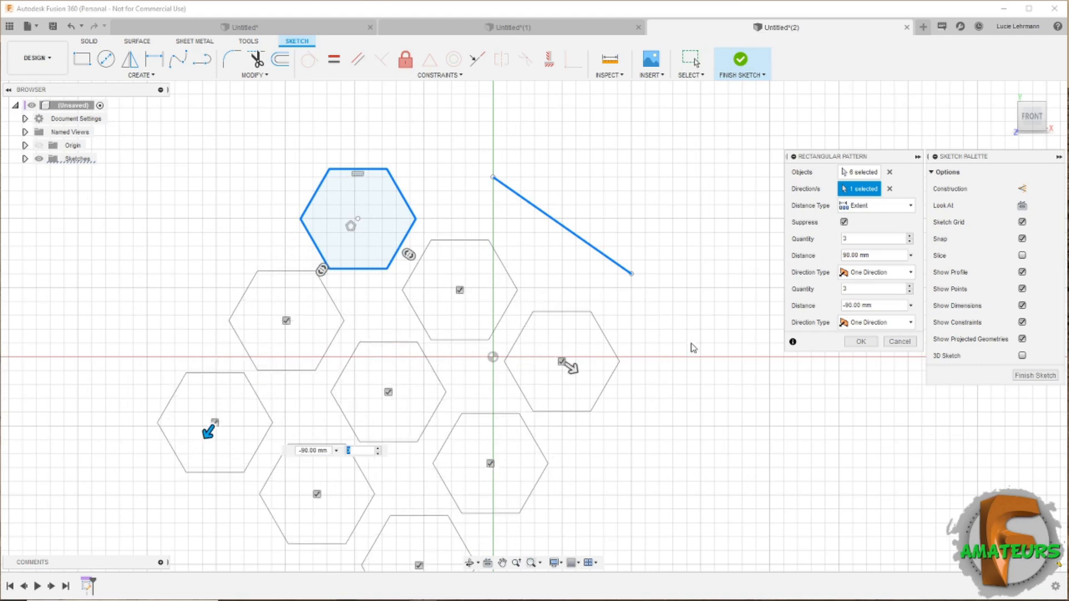
middle_drag(693, 348, 713, 298)
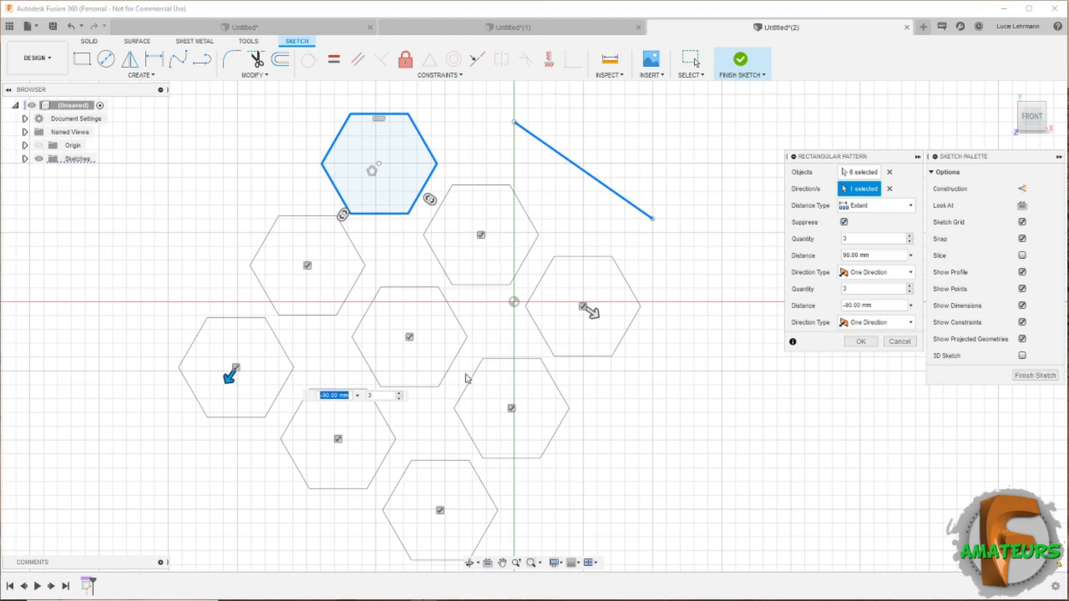
- Suppress the pattern's middle hexagon, and set the direction along the line to a quantity of 4 over a 120 mm extent
click(409, 337)
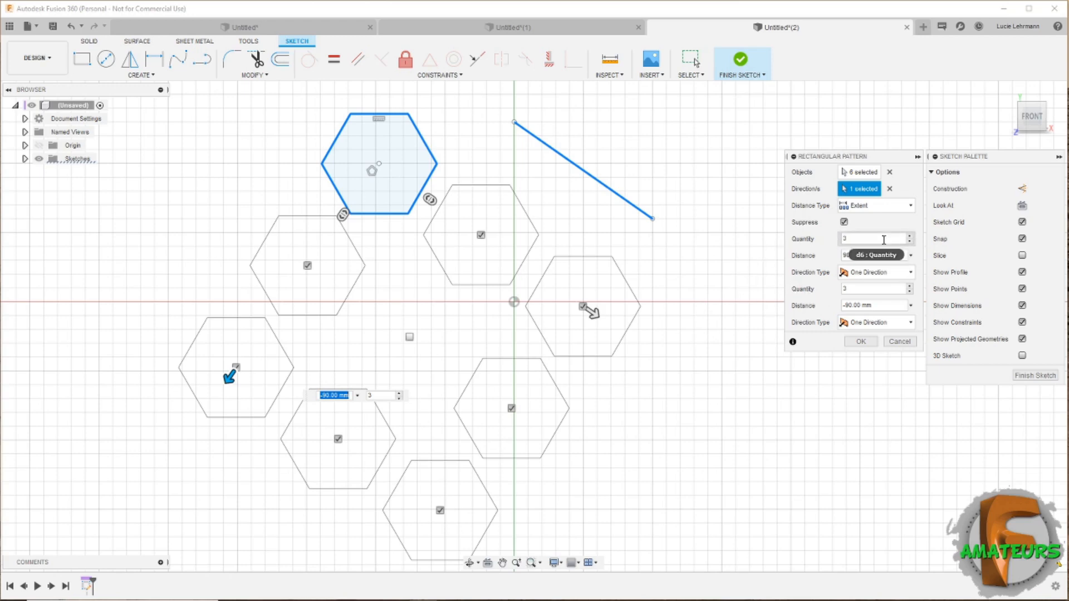
click(908, 236)
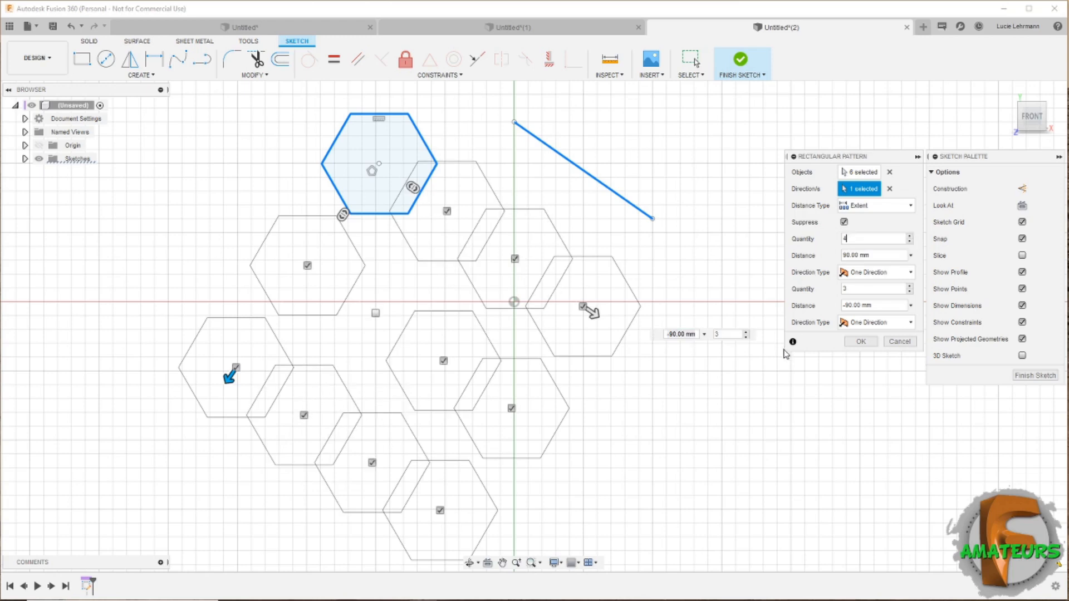
drag(591, 313, 669, 362)
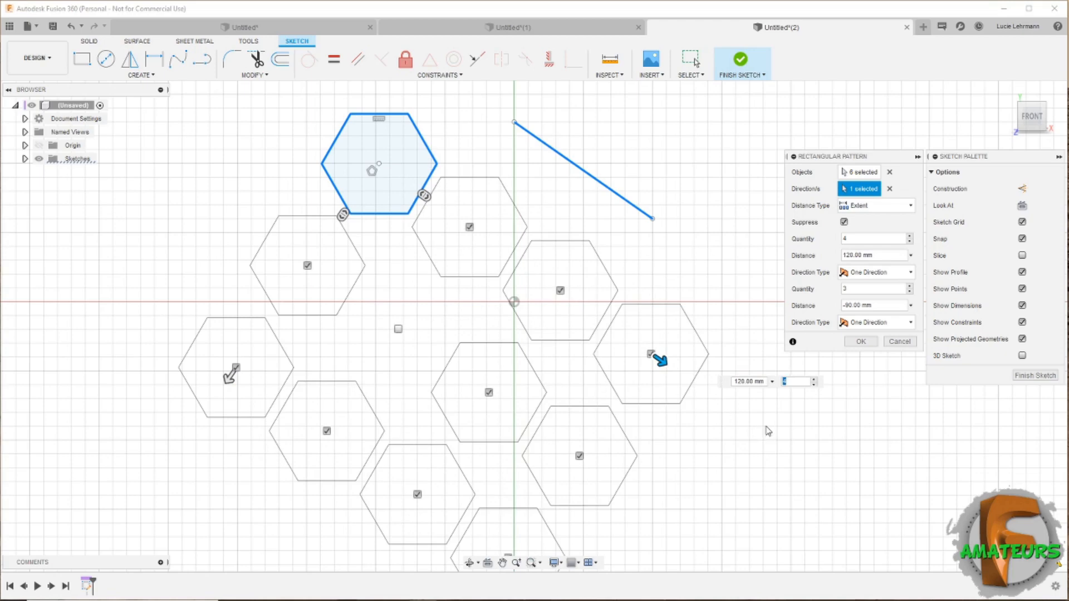
middle_drag(734, 463, 745, 443)
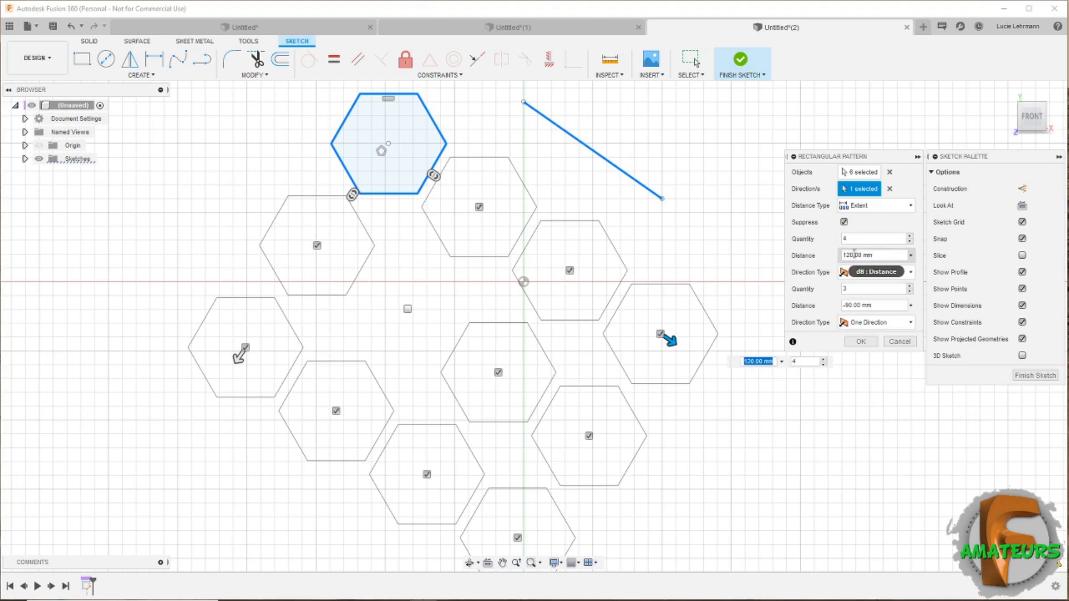
- Keep the distance type at Extent and complete the rectangular pattern
click(911, 207)
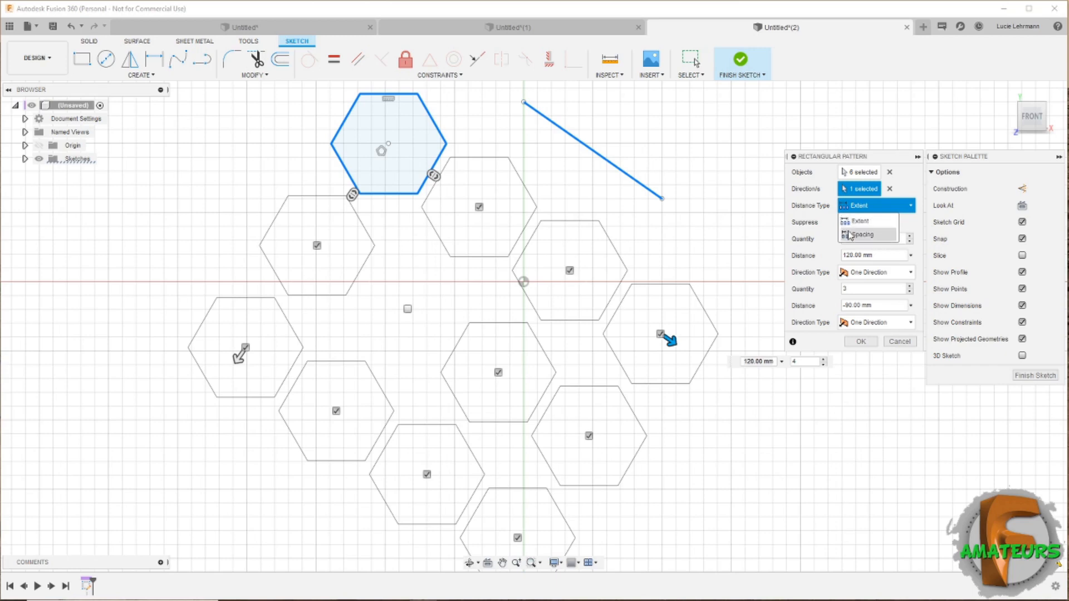
click(877, 208)
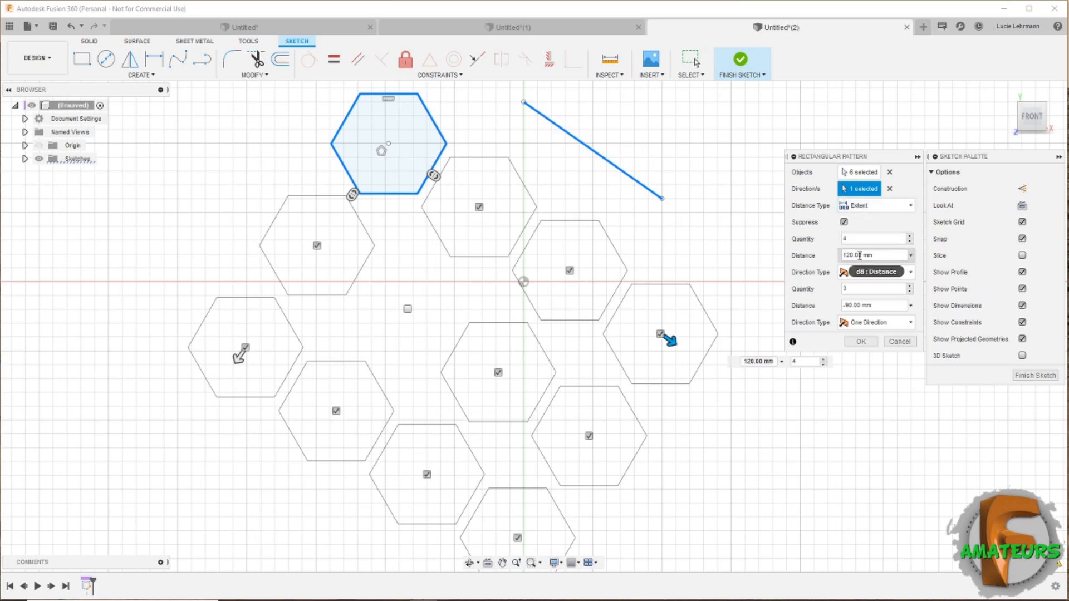
click(861, 342)
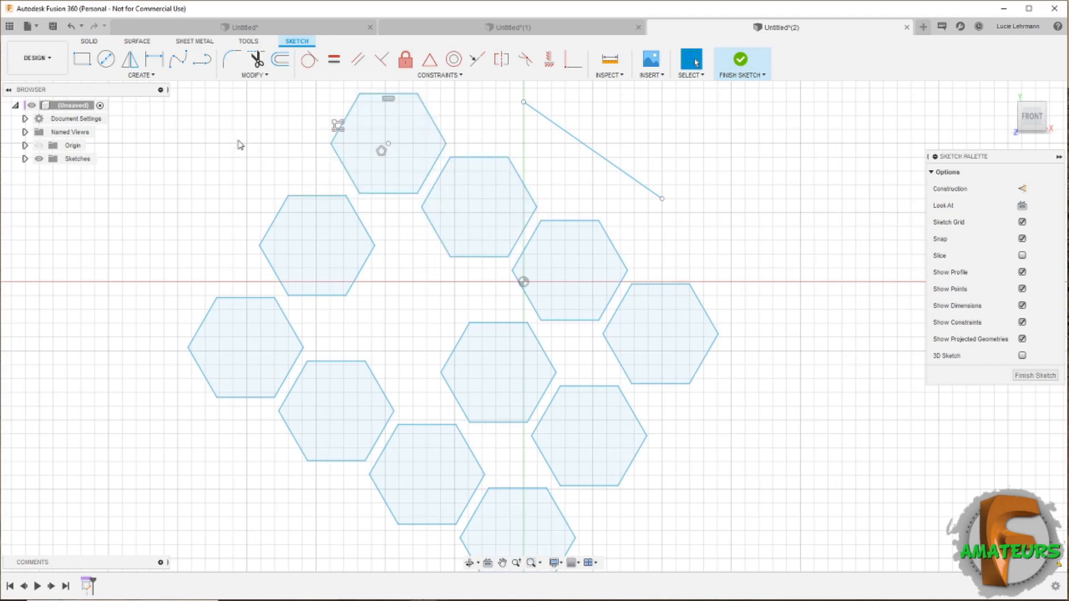
- Dimension the distance between the upper-left edges of the first and fourth hexagons in the row following the slanted line
key(d)
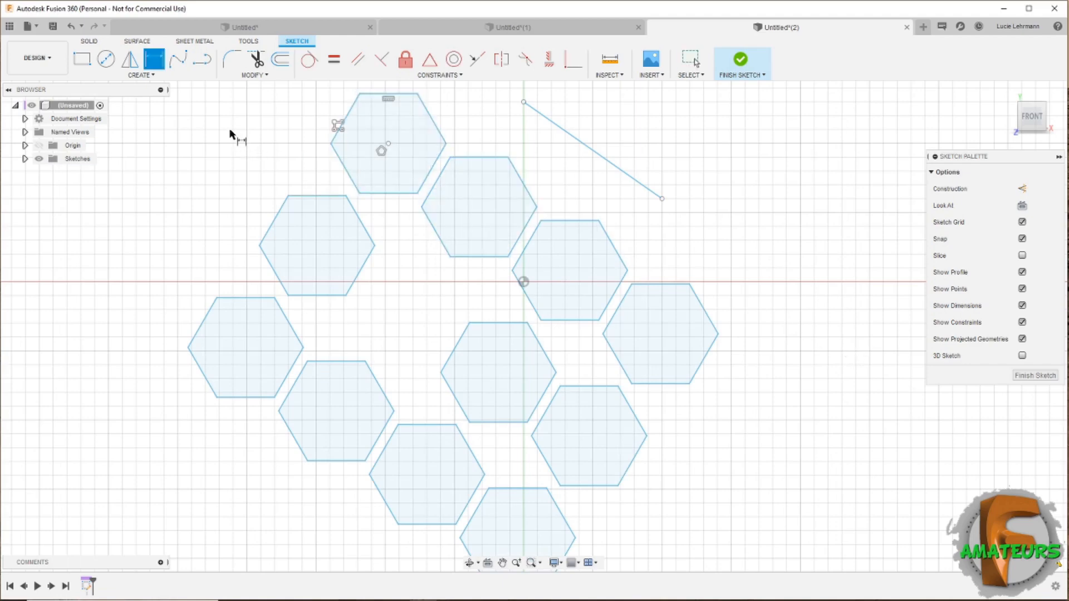
click(355, 107)
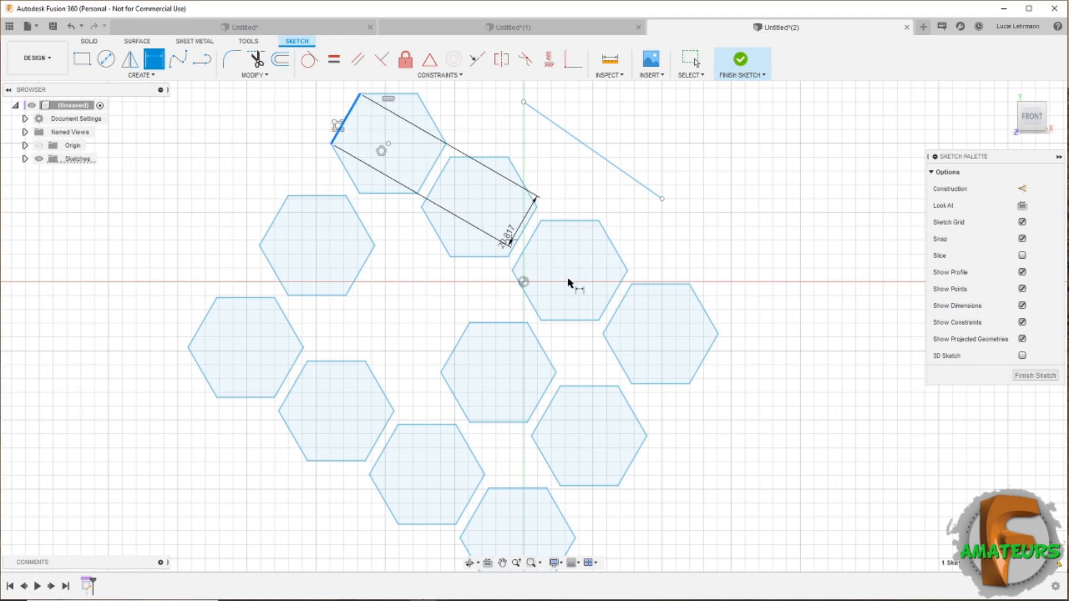
click(616, 310)
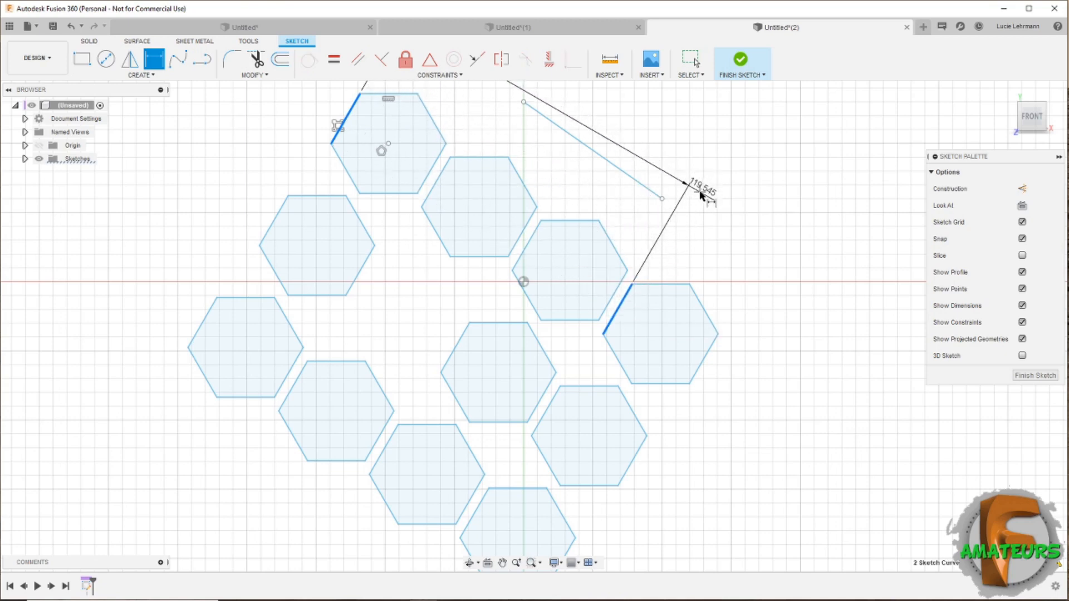
click(701, 196)
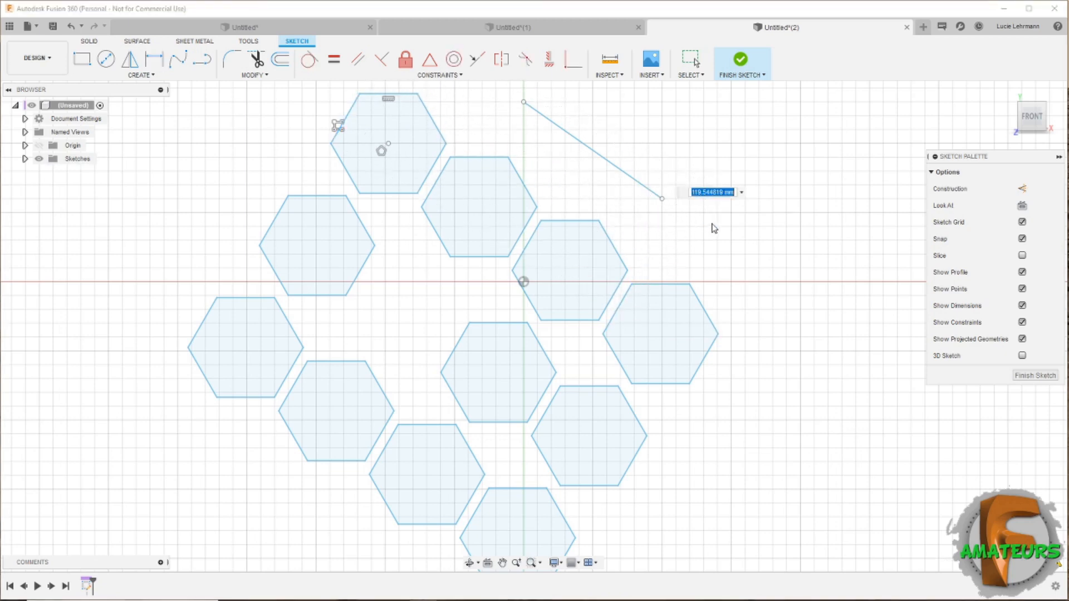
key(Return)
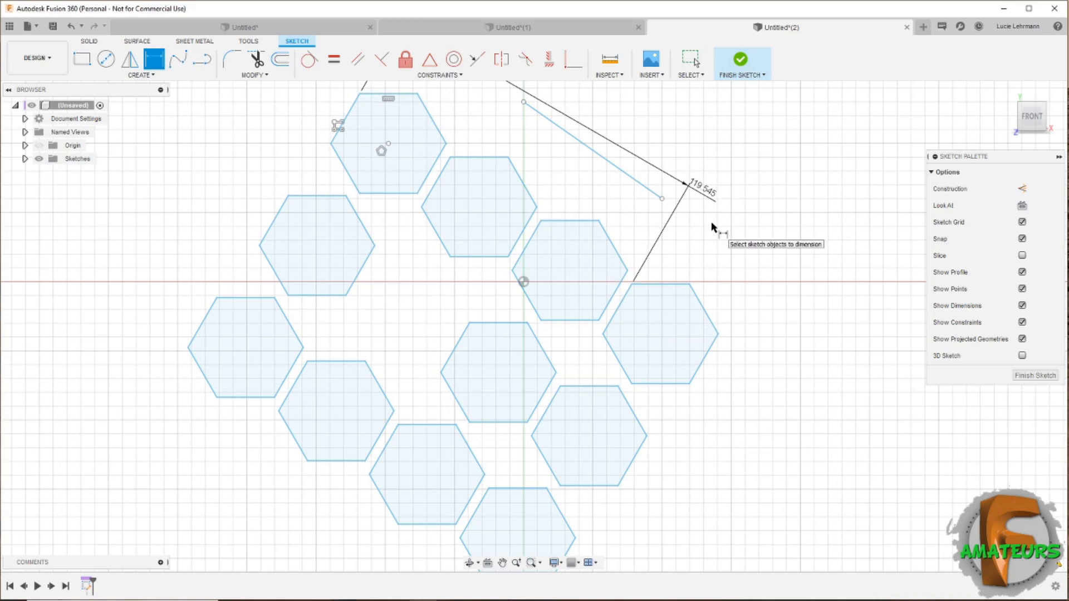
drag(714, 283, 698, 330)
key(d)
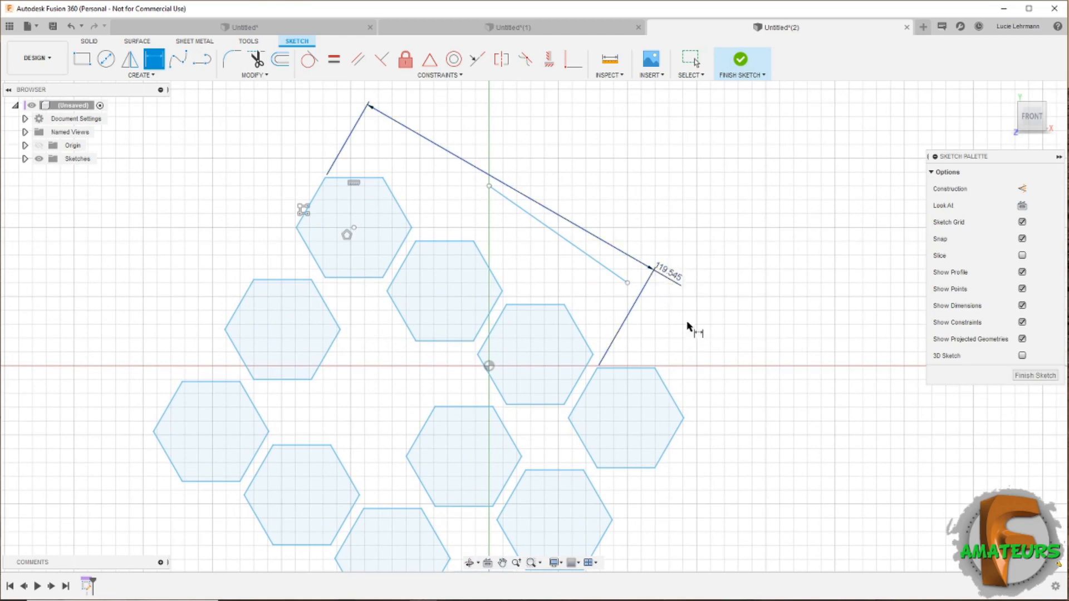
key(Escape)
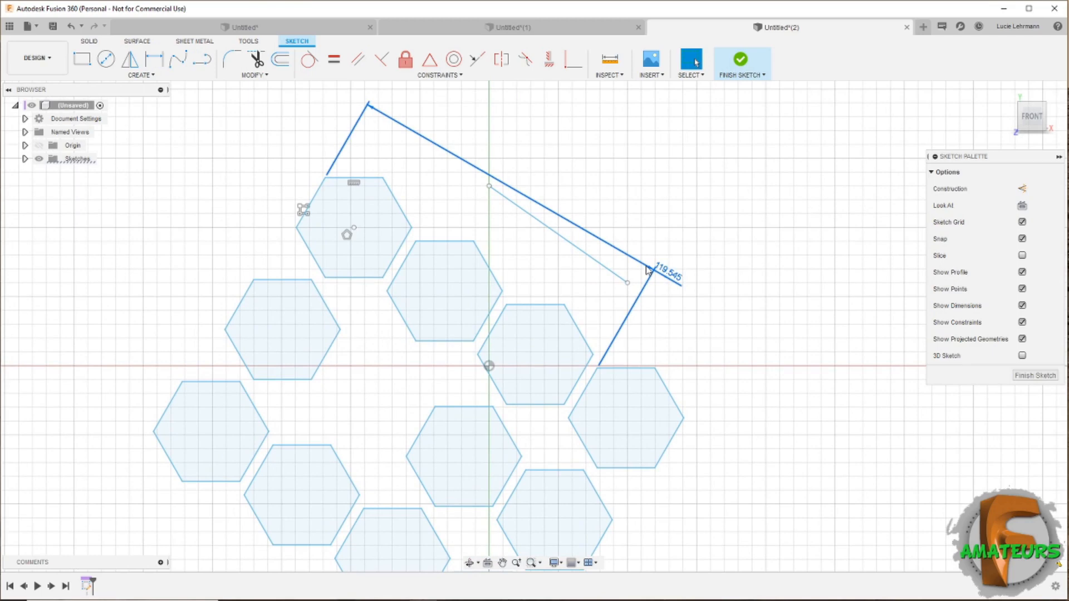
- Delete the distance dimension and change the rectangular pattern to Spacing with 120 mm along the slanted line
key(Delete)
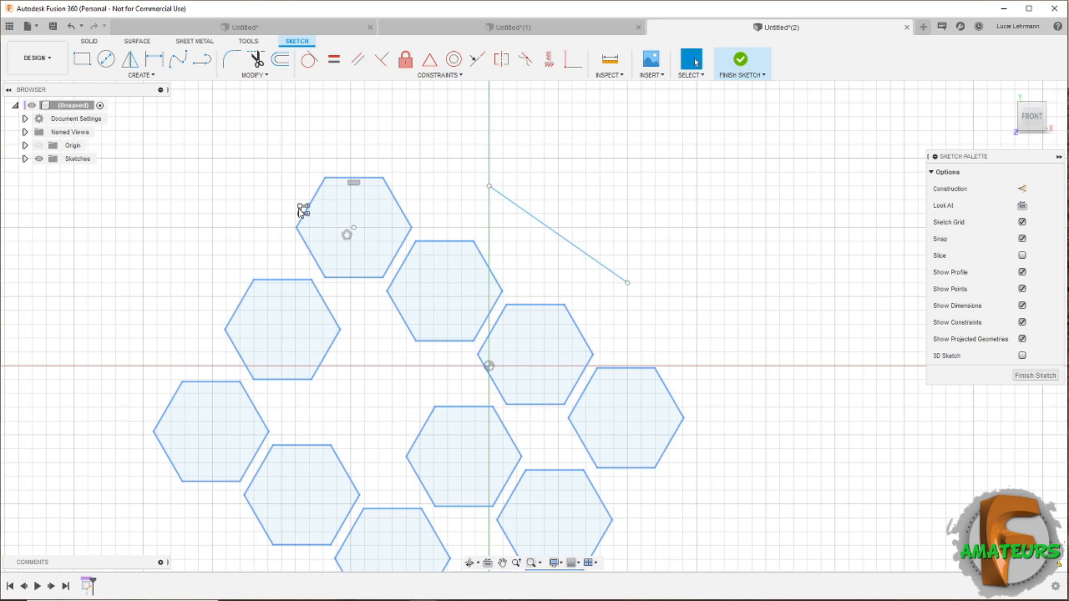
double_click(303, 210)
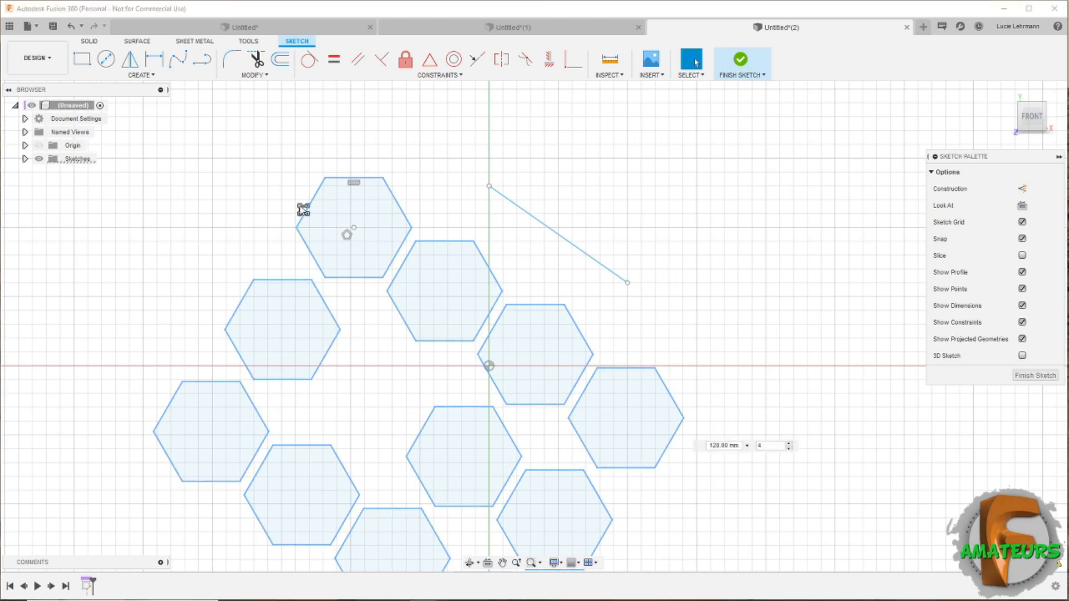
click(890, 211)
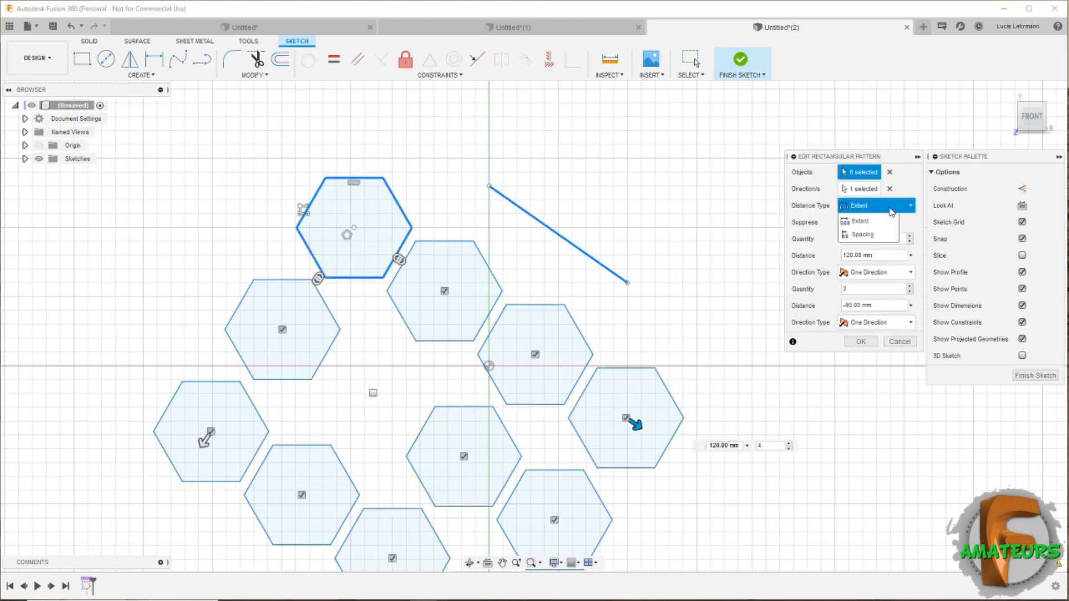
click(881, 236)
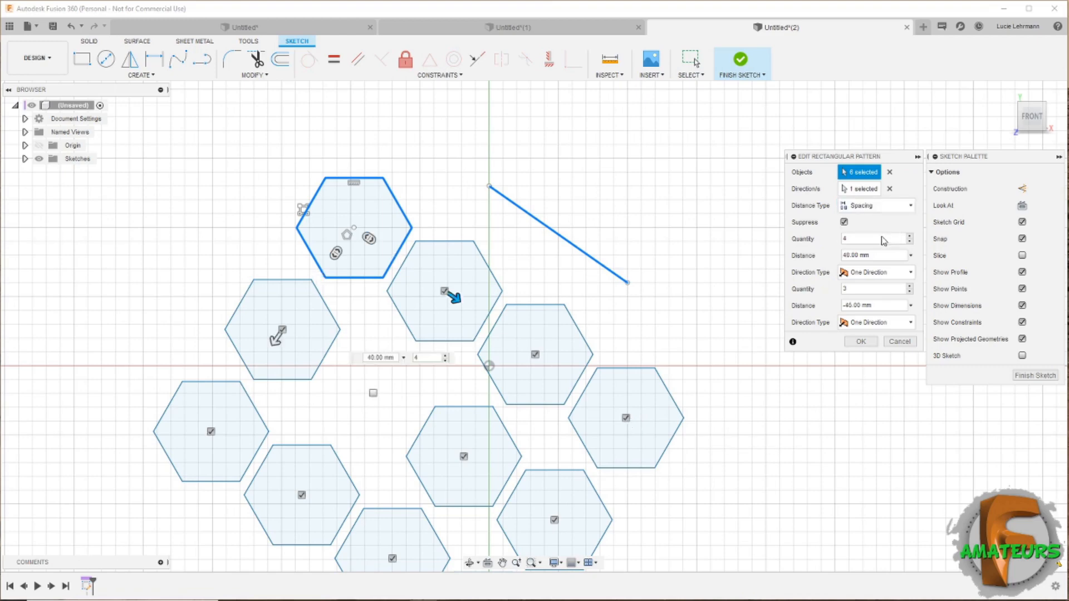
click(850, 255)
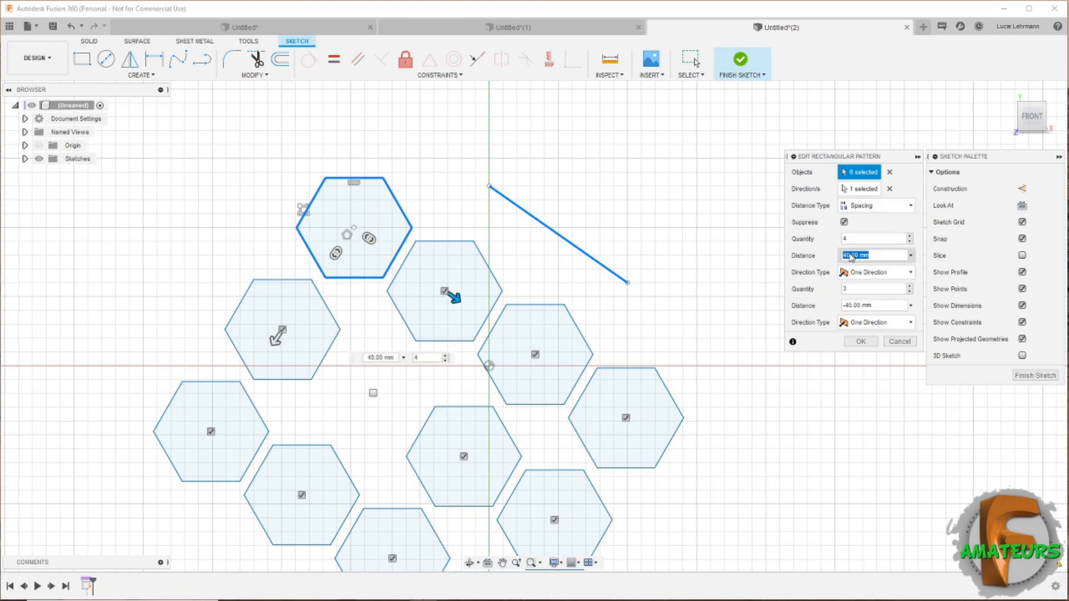
text(120)
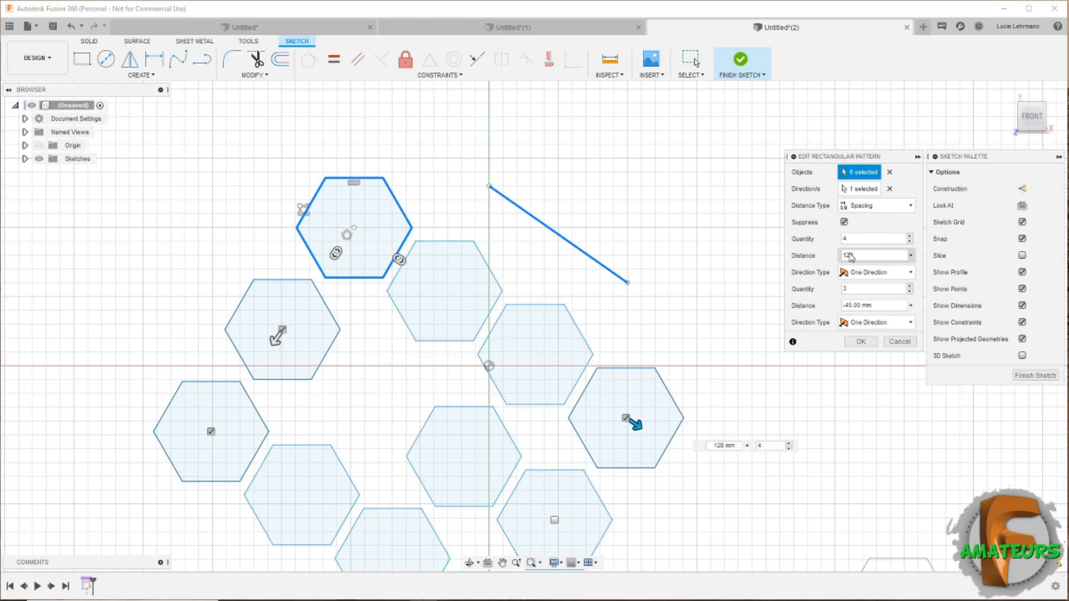
click(869, 343)
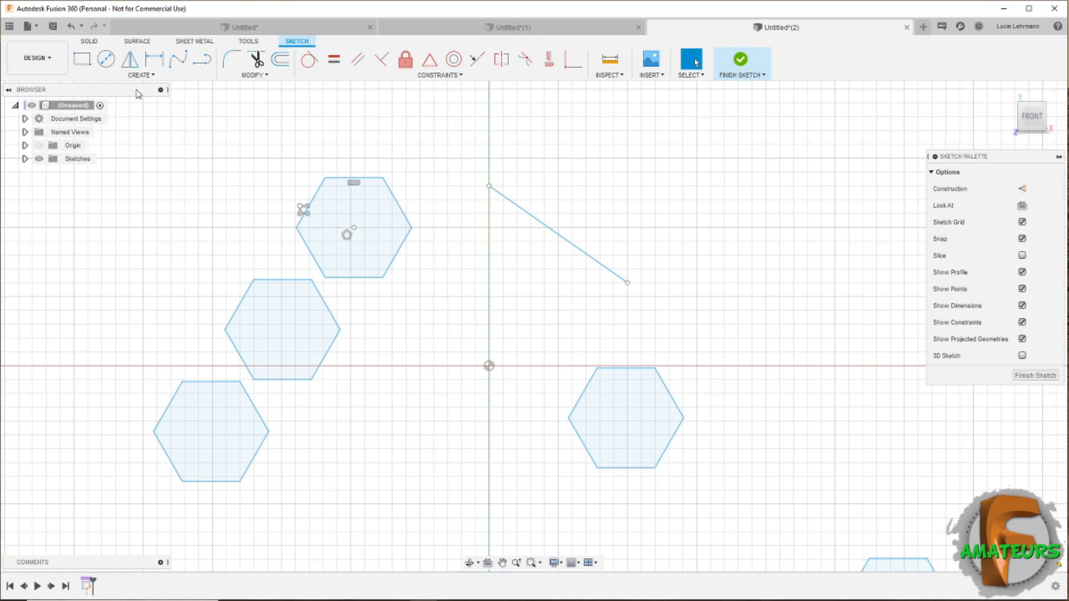
- Dimension the distance between the upper-left corners of the original hexagon and its next copy along the slanted line
key(d)
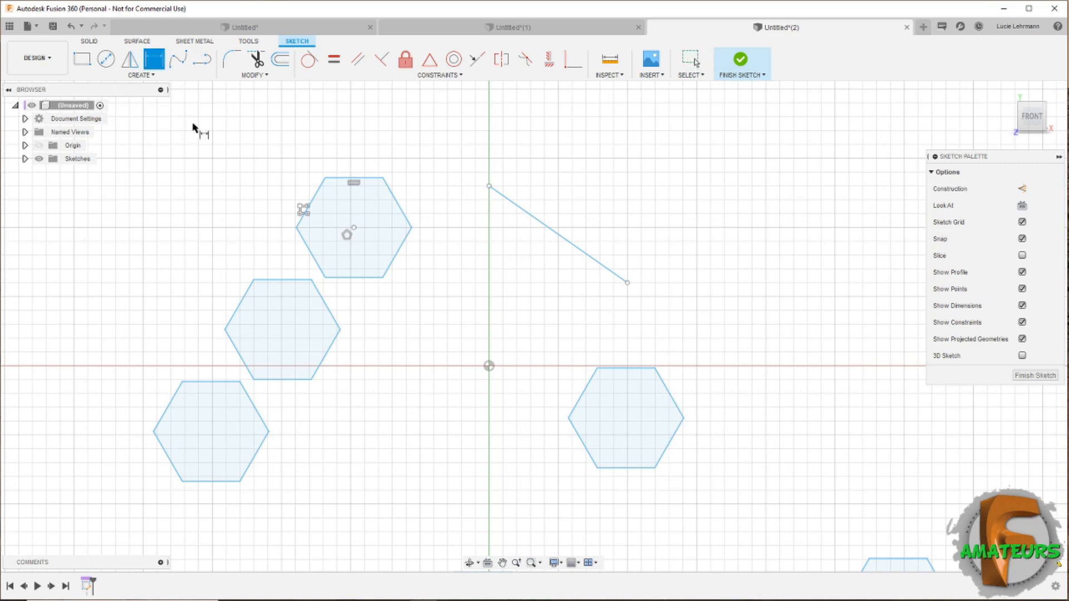
click(325, 178)
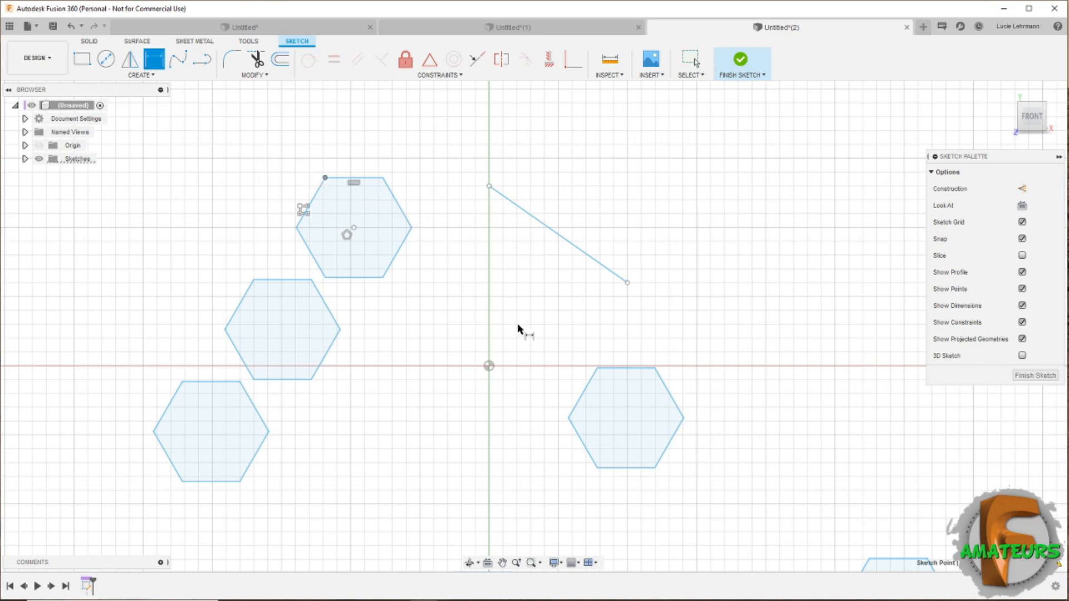
click(596, 368)
click(507, 258)
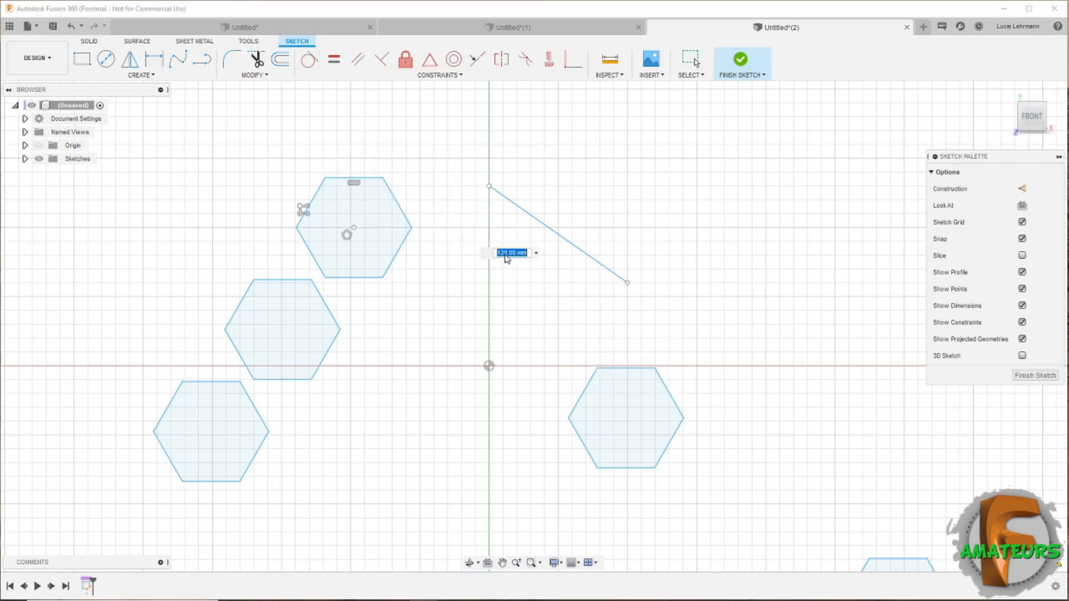
key(Return)
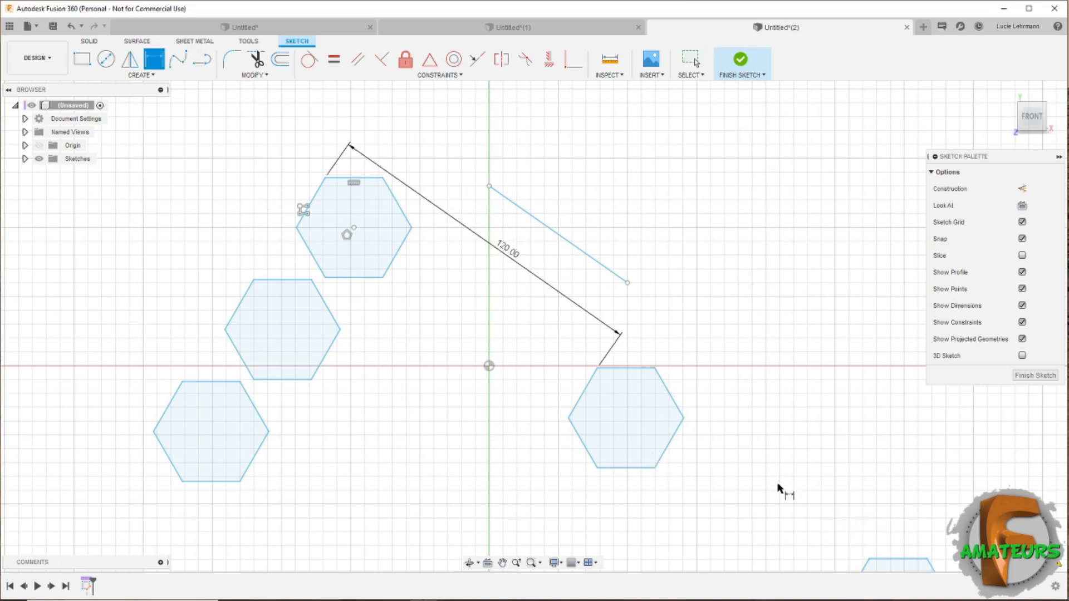
- Delete the dimension between the two hexagons
mouse_move(797, 485)
middle_down()
mouse_move(654, 324)
mouse_move(338, 99)
mouse_move(847, 406)
mouse_move(916, 510)
mouse_move(675, 350)
mouse_move(470, 167)
mouse_move(401, 143)
mouse_move(680, 371)
mouse_move(768, 429)
middle_up()
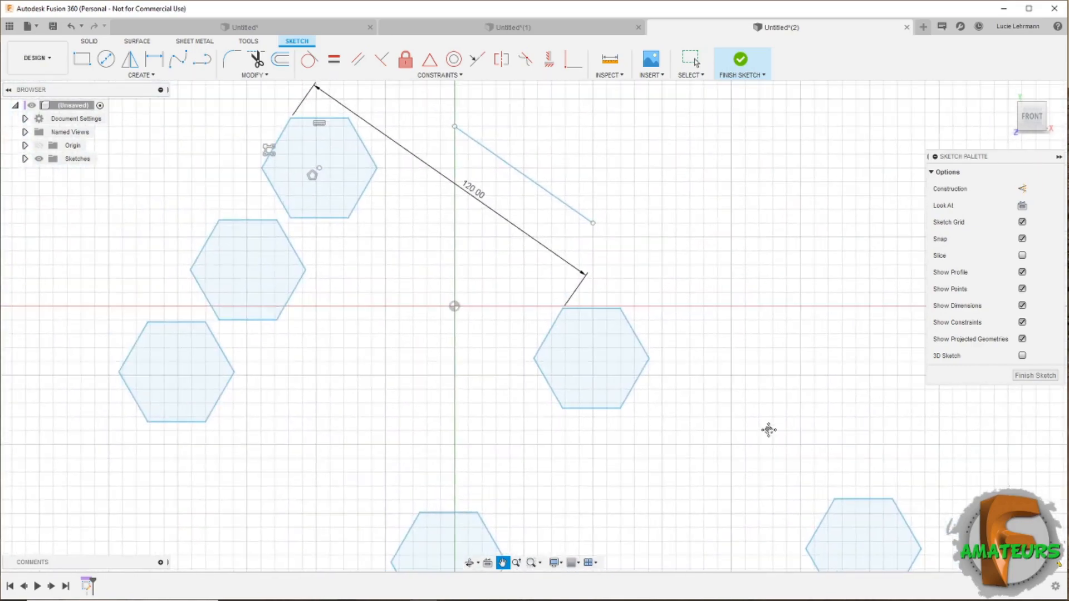
key(d)
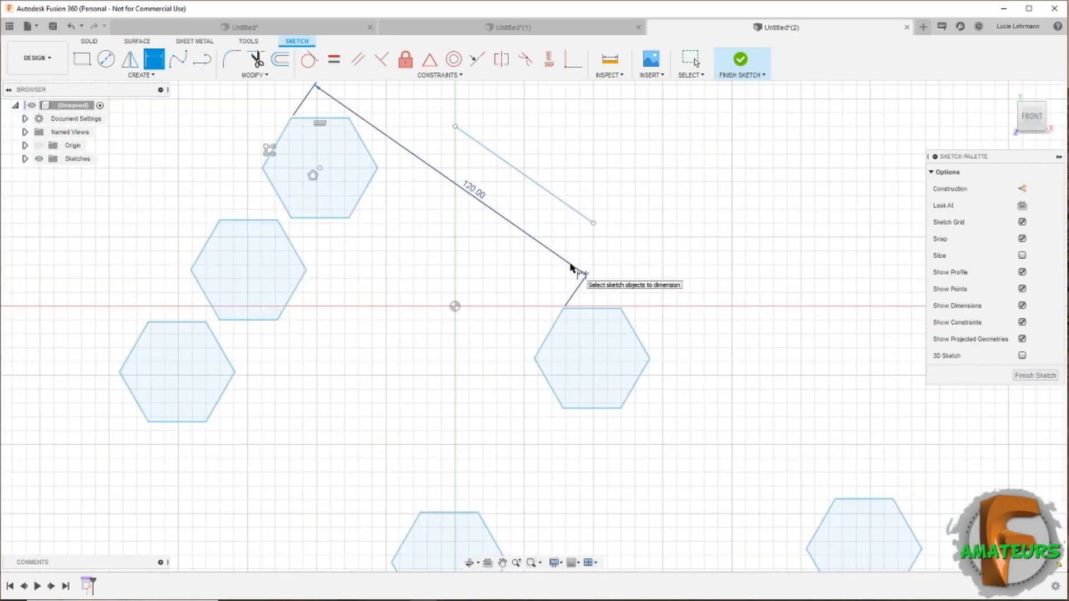
key(Escape)
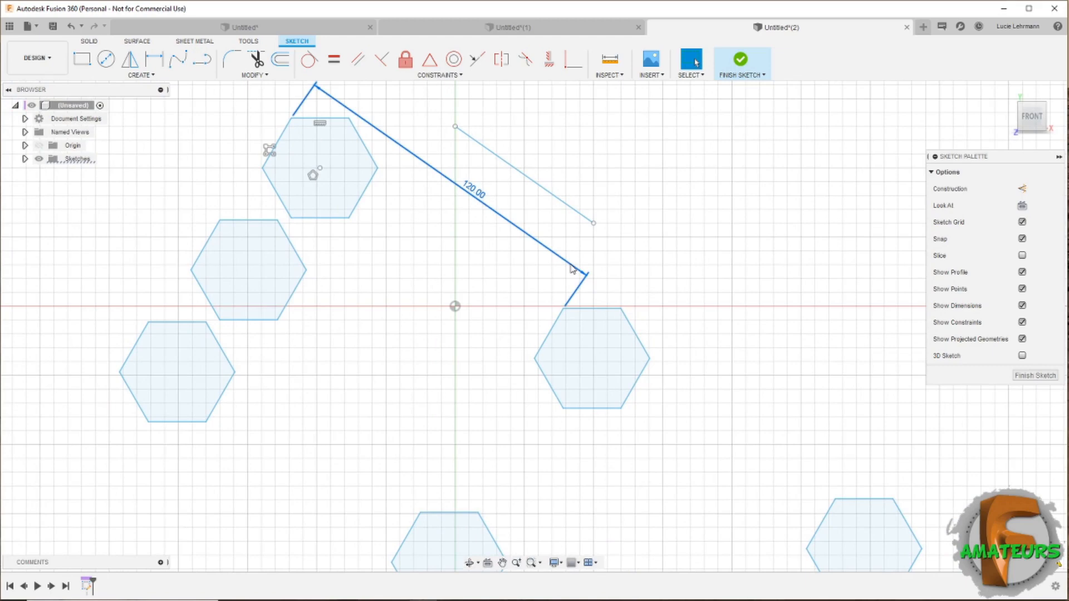
key(Delete)
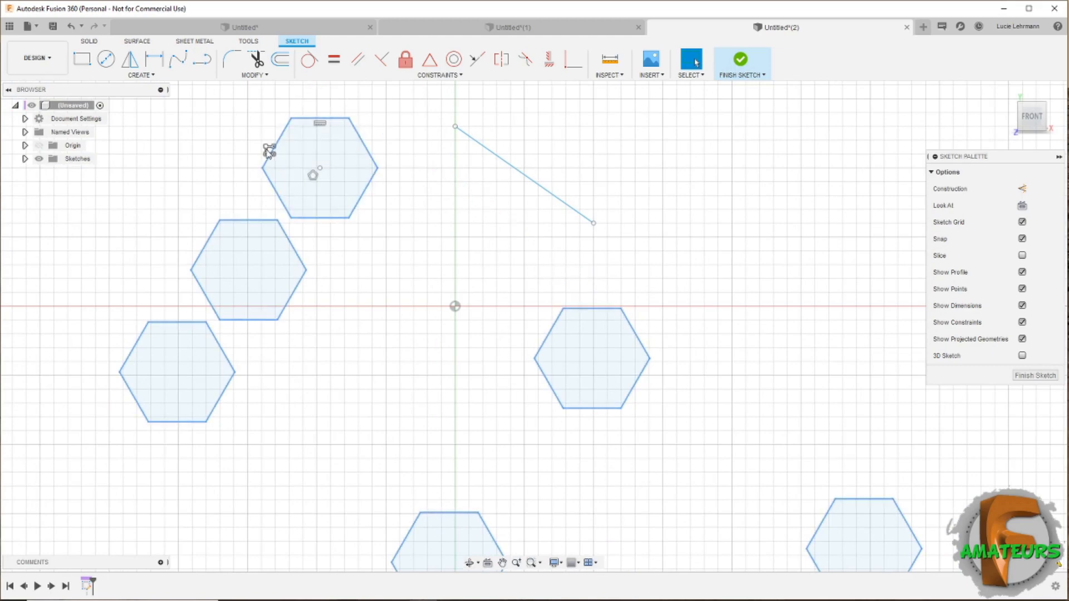
- Edit the rectangular pattern to use the Extent distance type with 120 mm along the slanted line
double_click(269, 151)
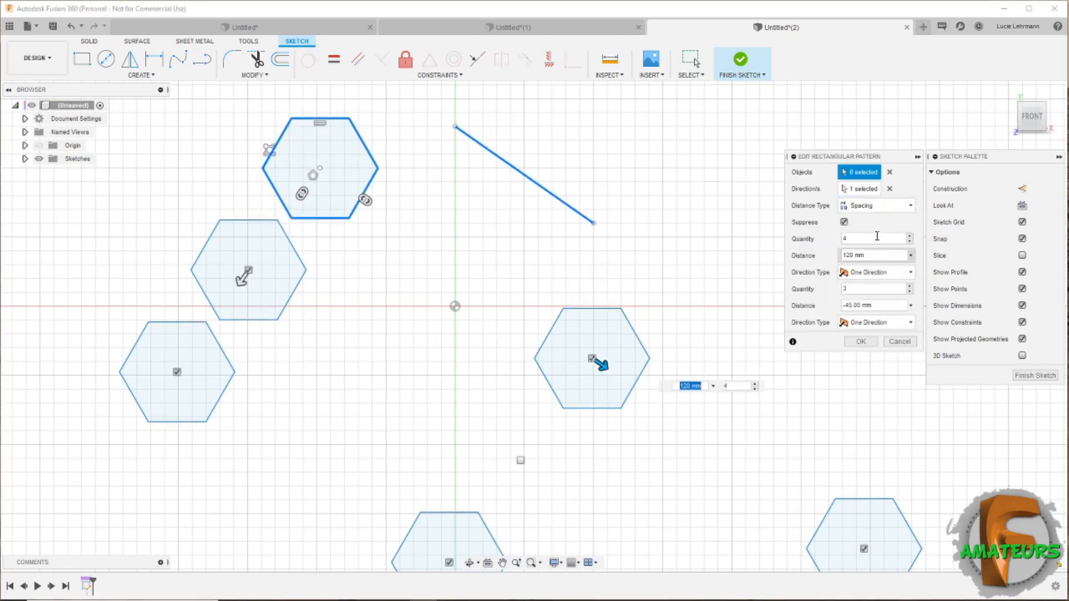
click(878, 206)
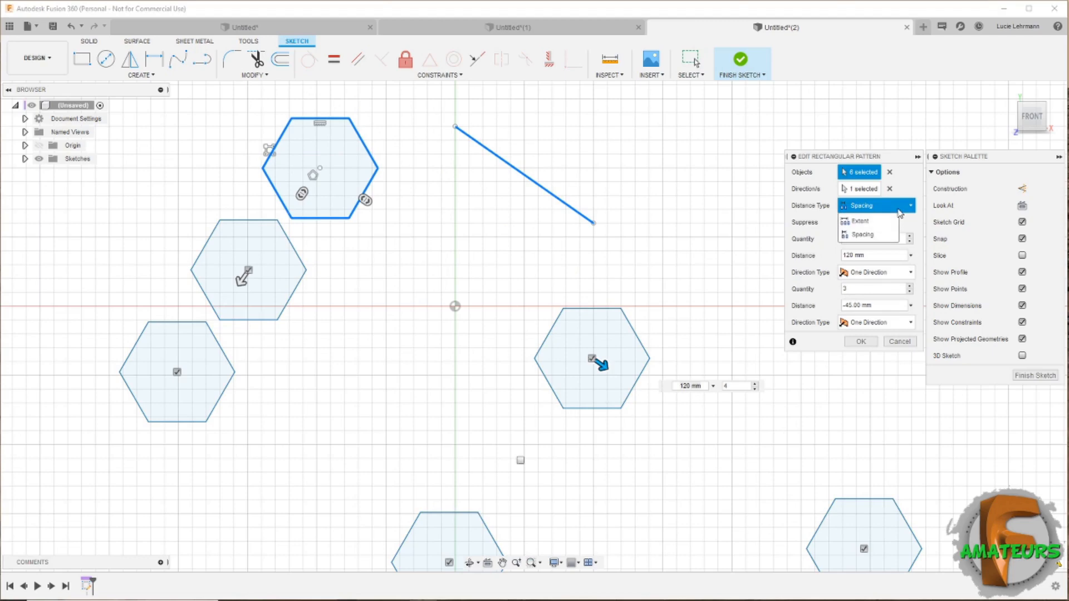
click(874, 222)
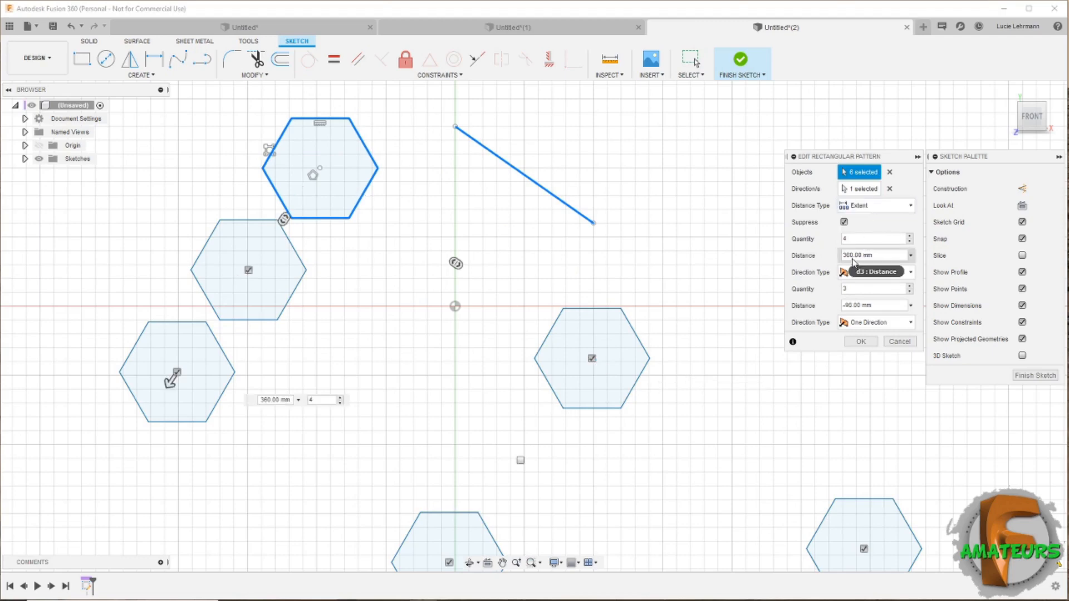
click(852, 254)
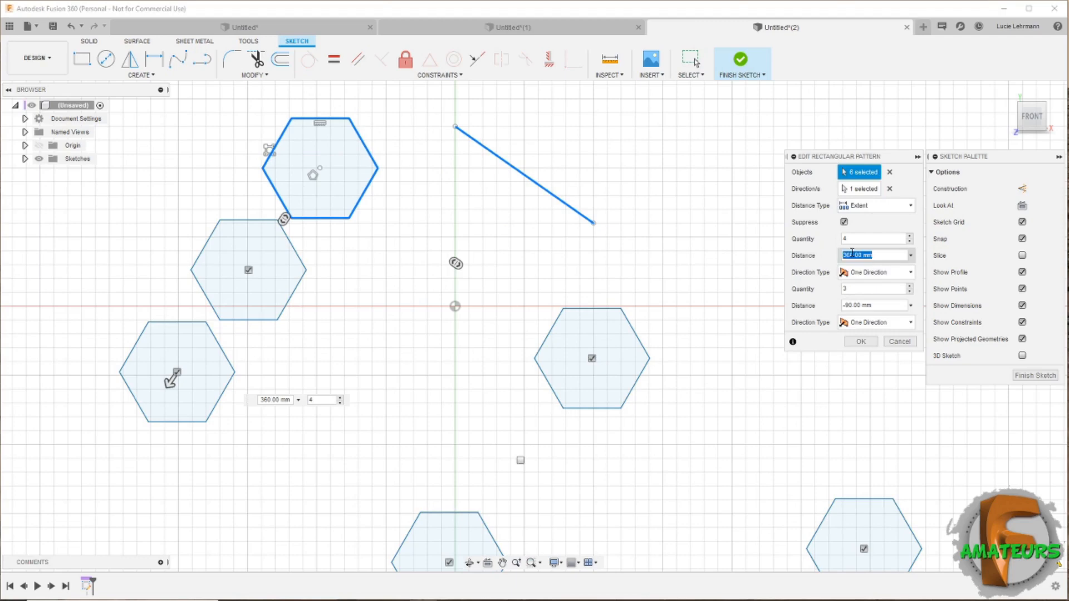
text(120)
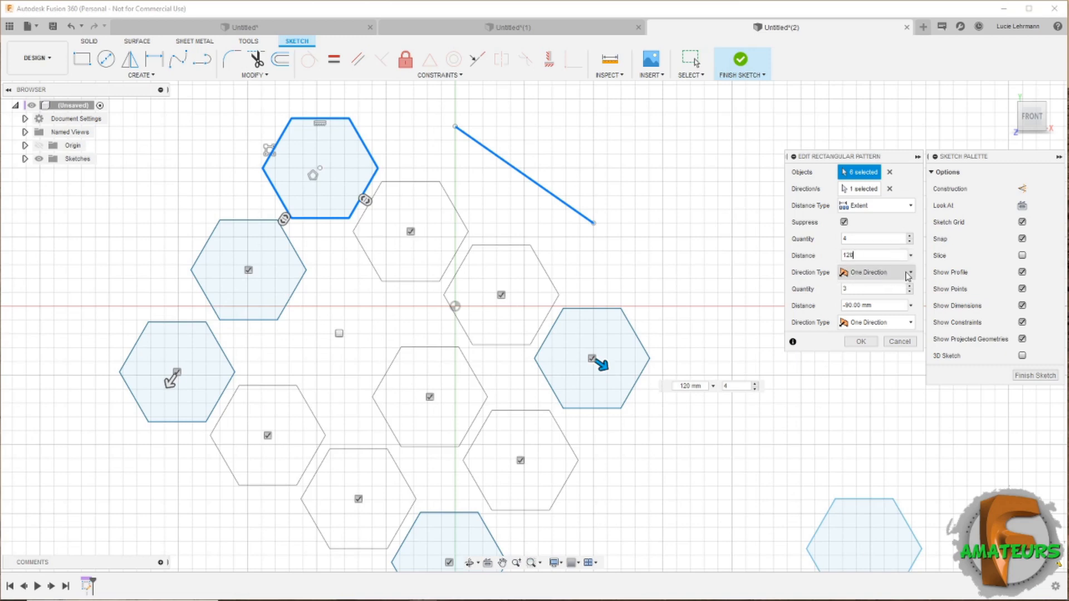
- Make the pattern direction along the slanted line Symmetric and pull its extent to 170 mm
click(908, 275)
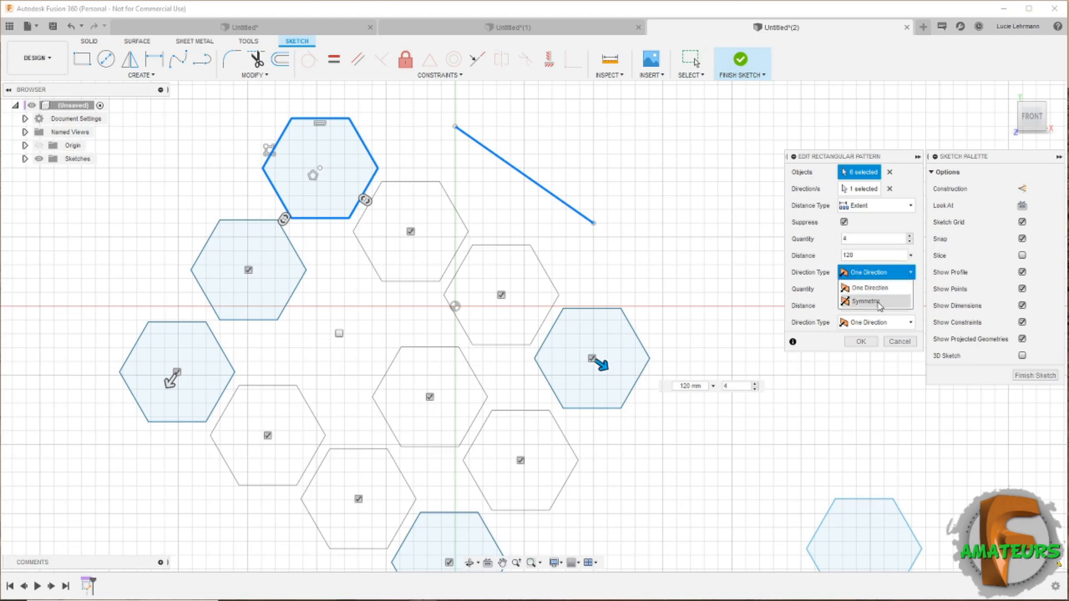
click(878, 302)
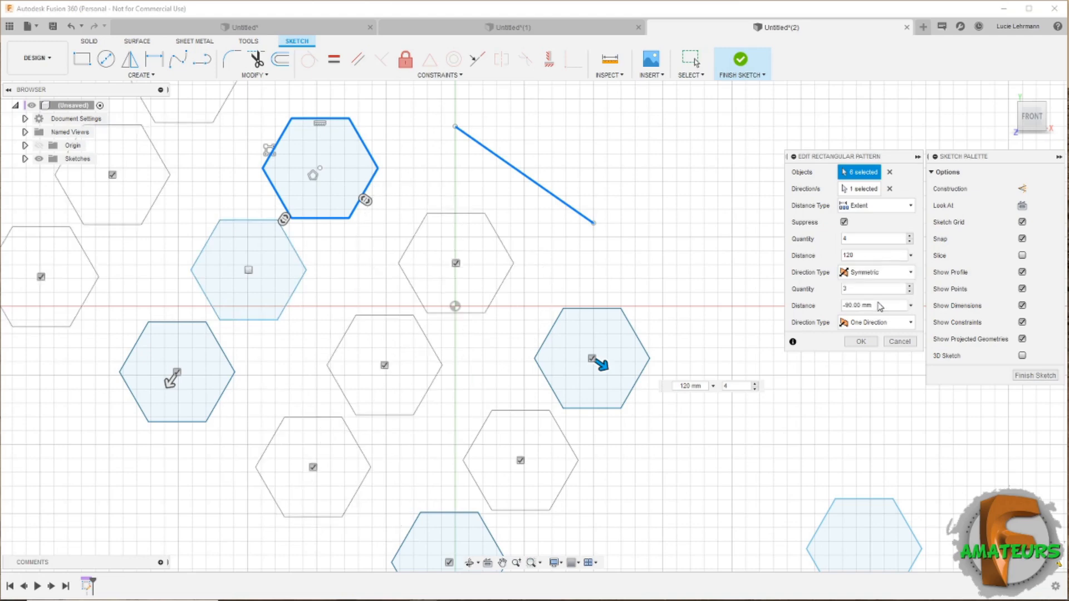
middle_drag(737, 284, 848, 349)
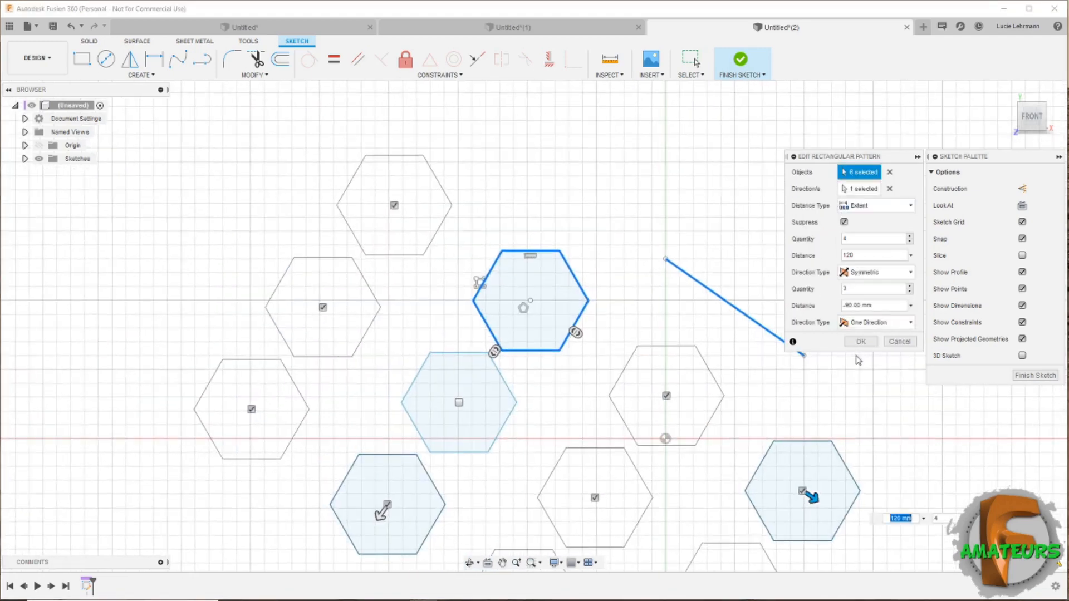
scroll(903, 396, down, 4)
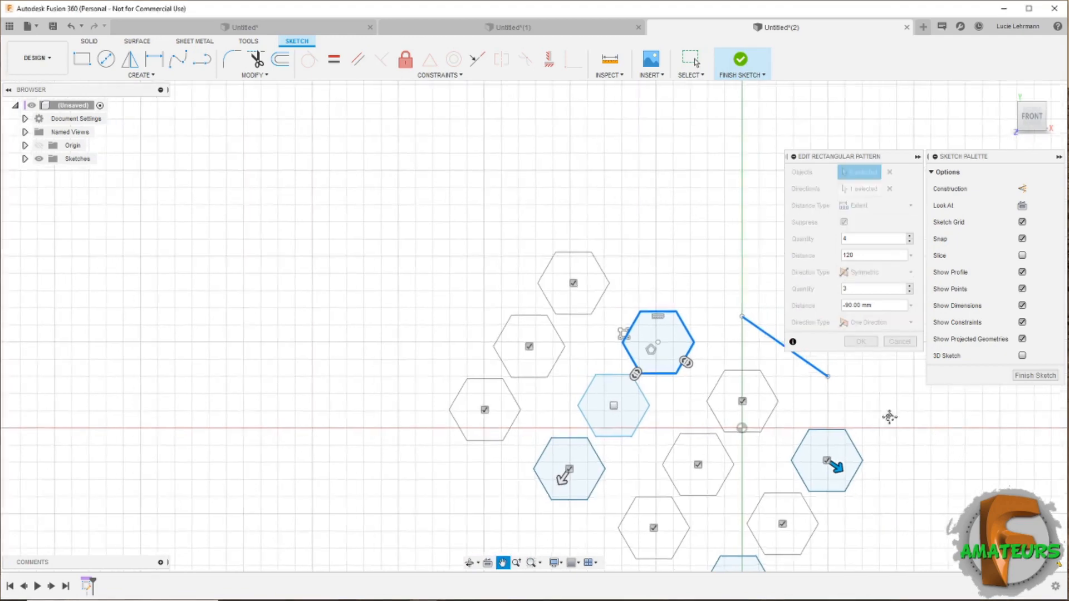
mouse_move(887, 417)
middle_down()
mouse_move(762, 302)
mouse_move(673, 284)
middle_up()
scroll(741, 304, down, 2)
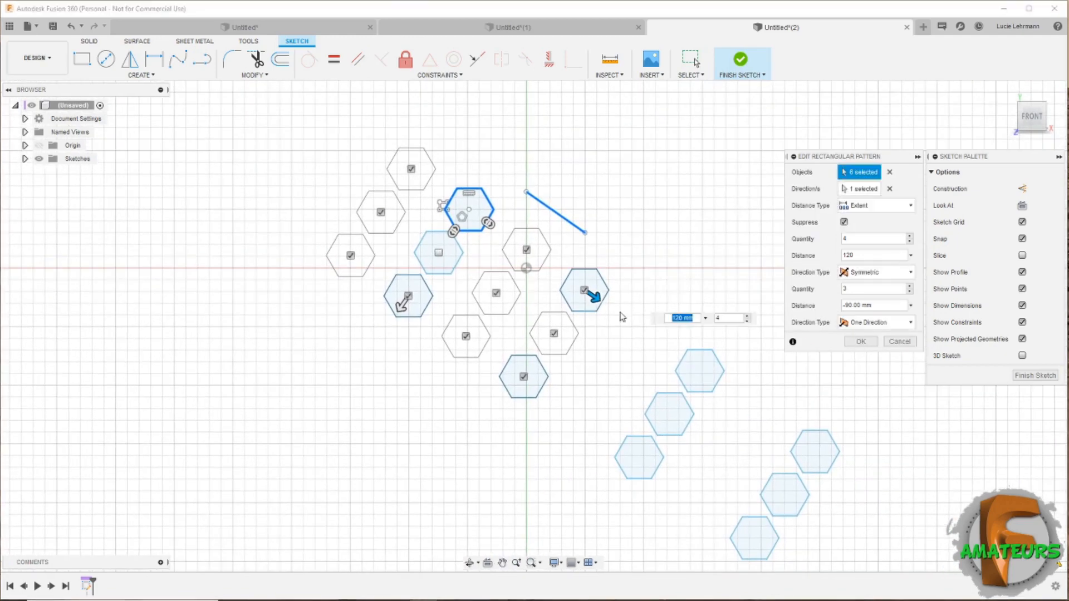
key(Tab)
drag(595, 298, 645, 341)
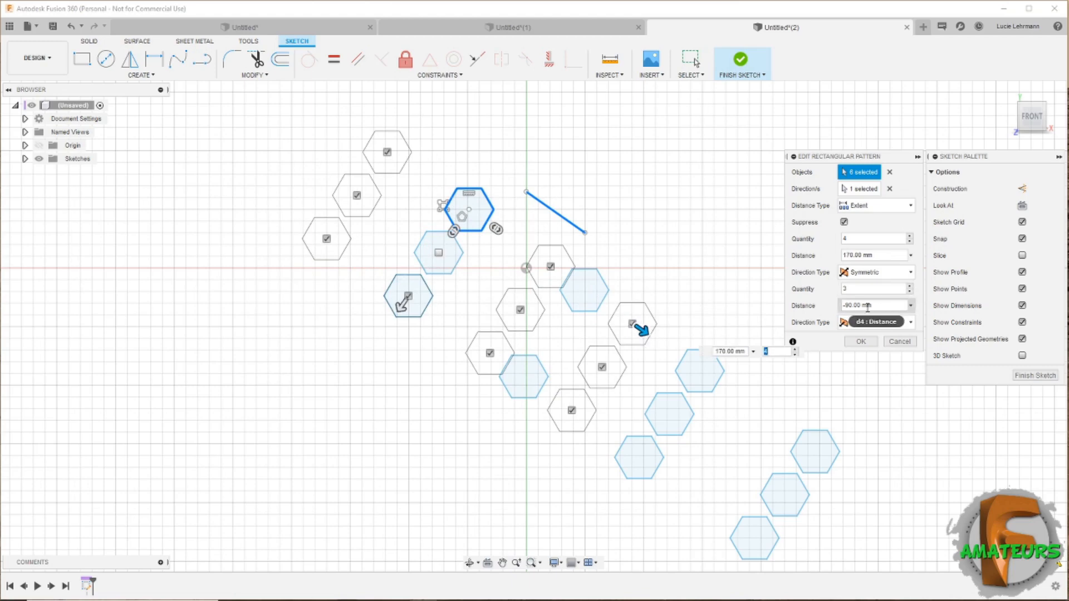
- Set both pattern distances to 120 mm and the direction along the slanted line to One Direction
click(867, 306)
text(120)
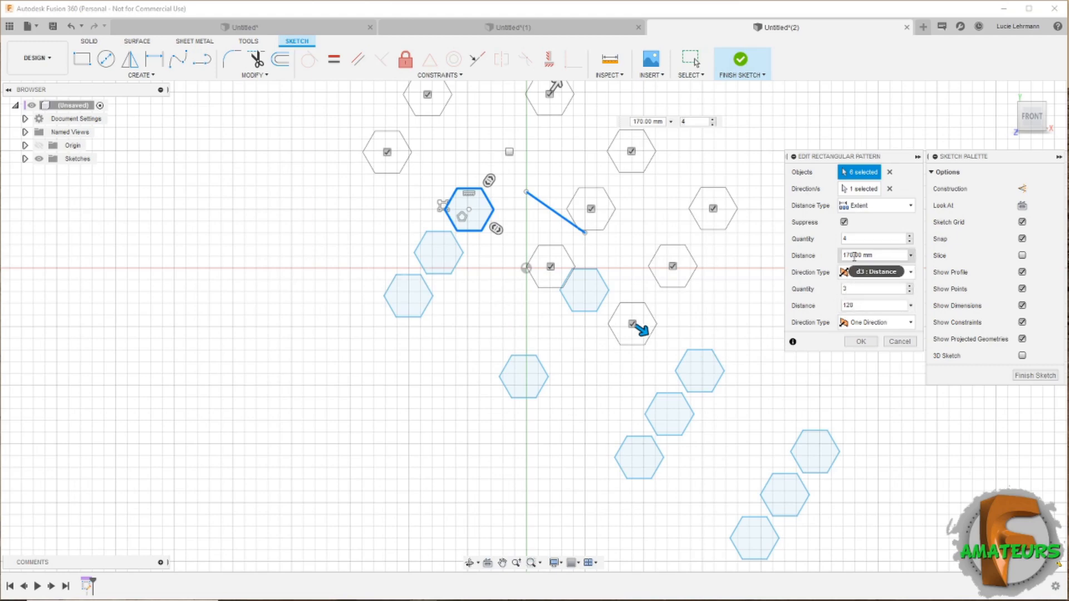
click(854, 255)
text(120)
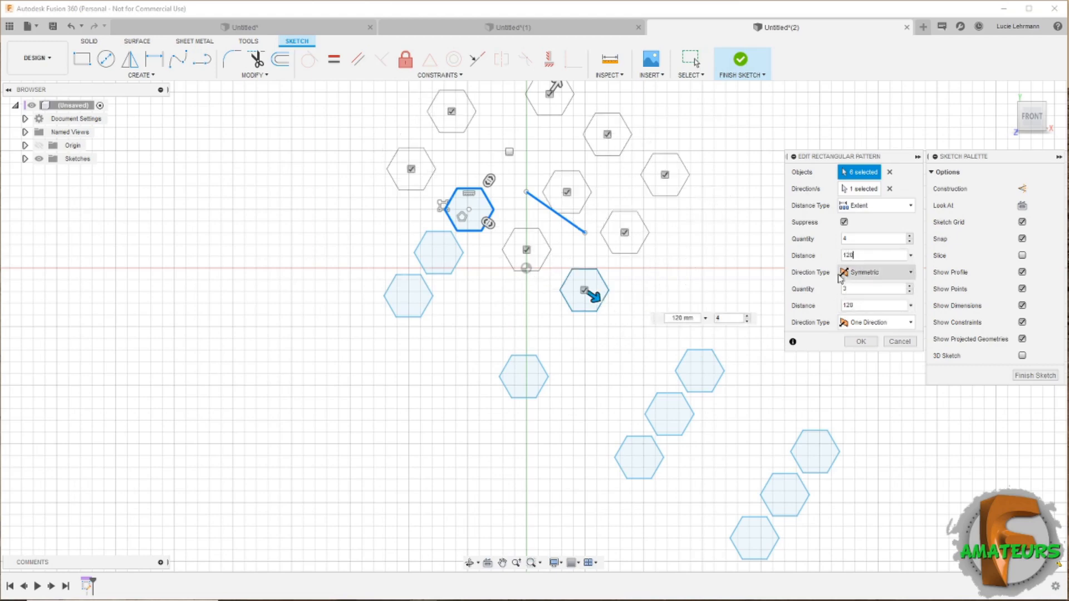
click(855, 305)
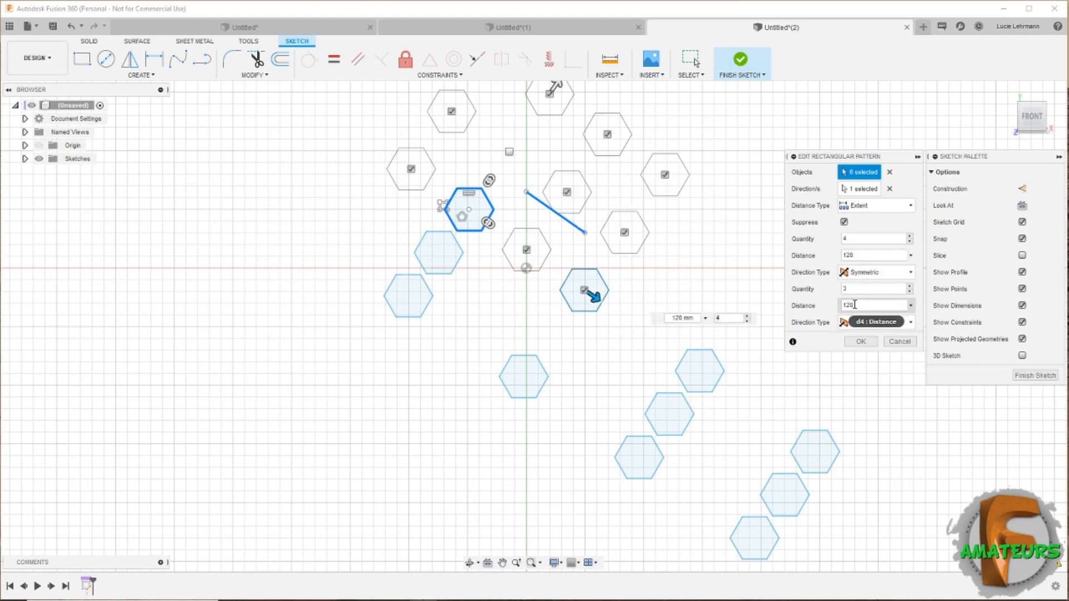
click(891, 272)
click(870, 288)
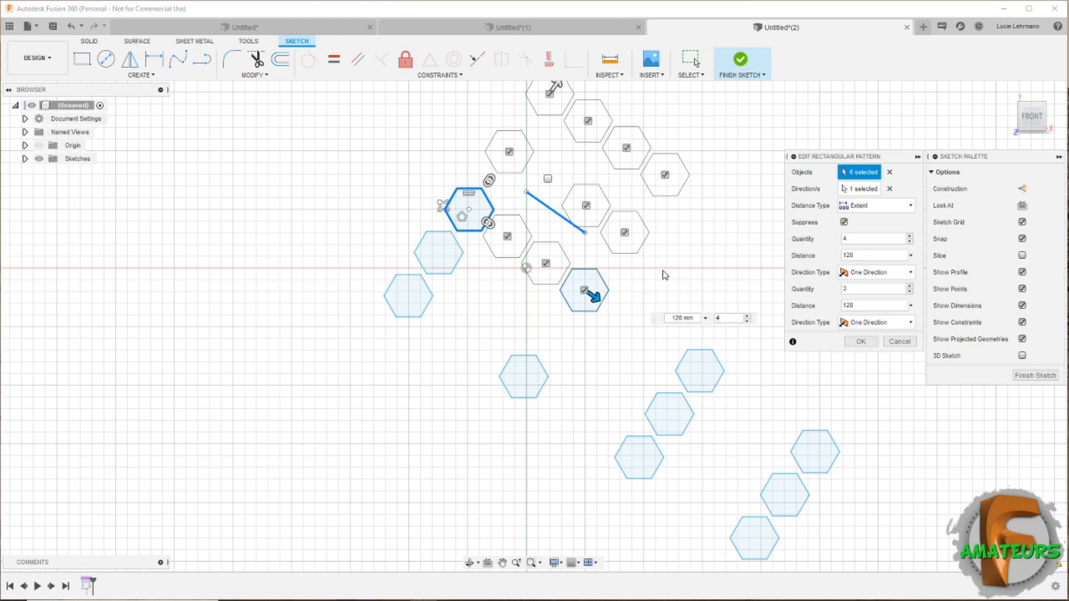
- Make the perpendicular pattern direction Symmetric, pull its extent to 150 mm, and complete the pattern edit
middle_drag(735, 240, 675, 323)
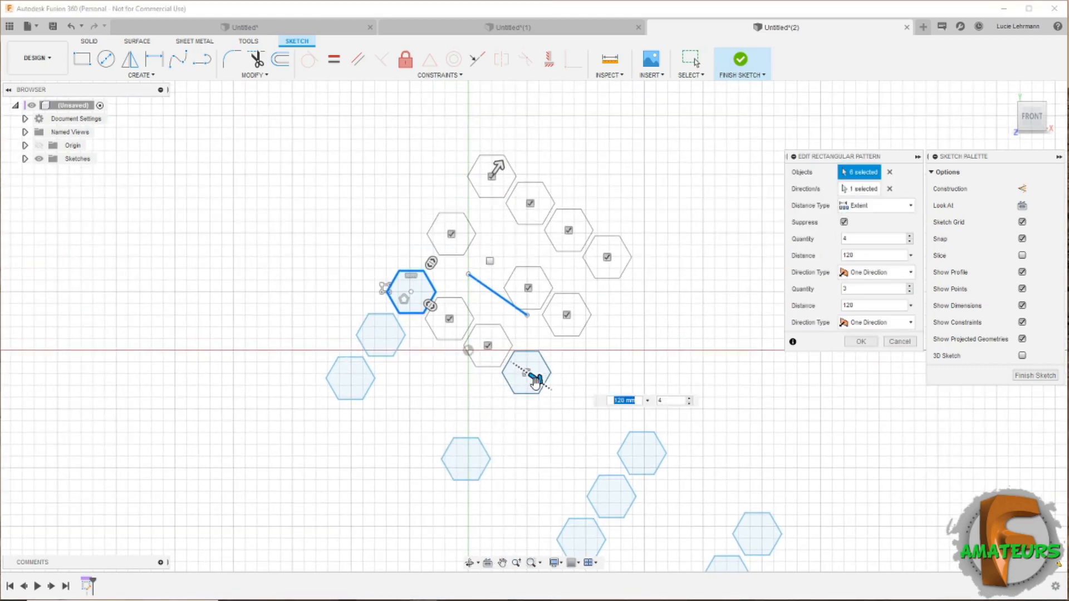
key(Tab)
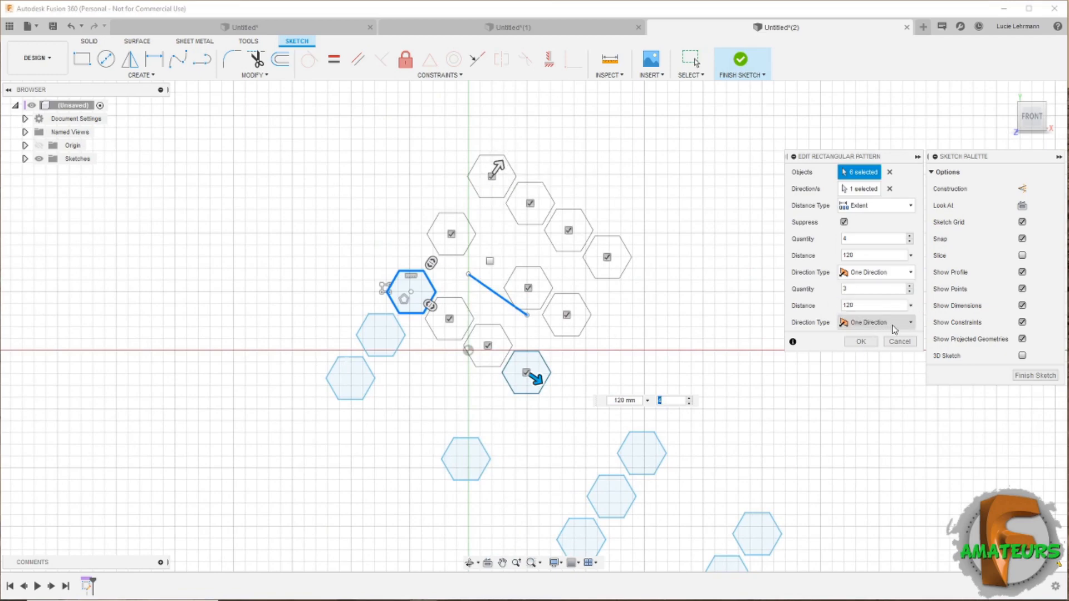
click(869, 325)
click(874, 354)
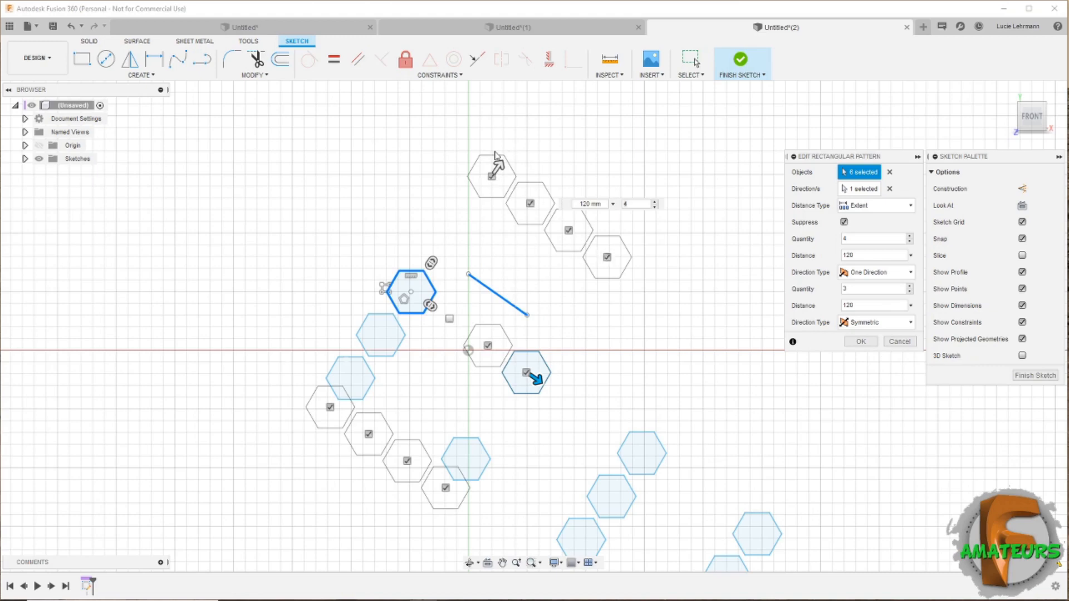
drag(497, 163, 542, 151)
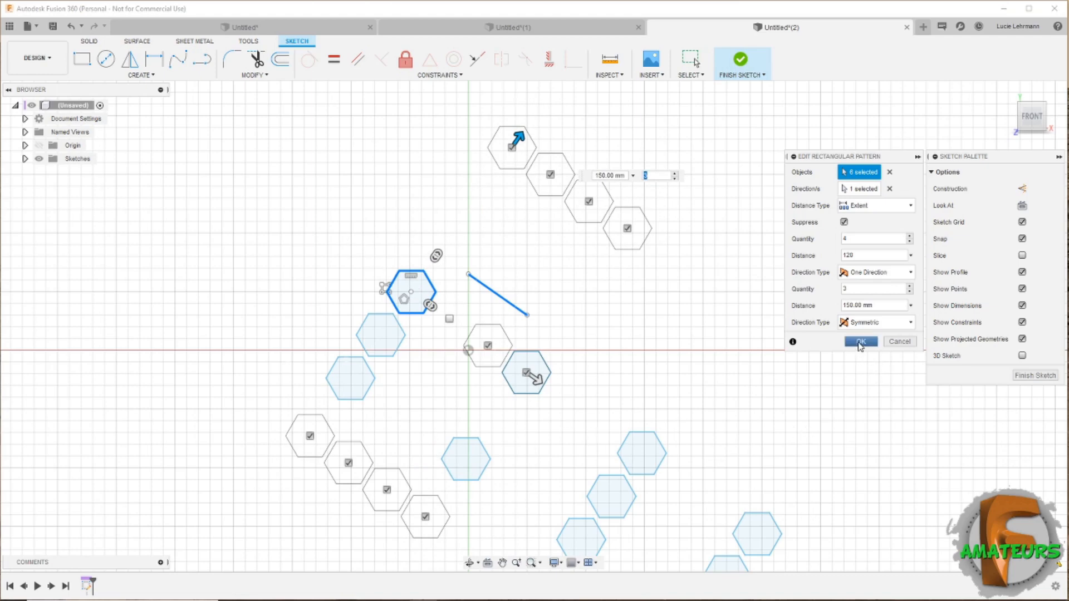
click(861, 342)
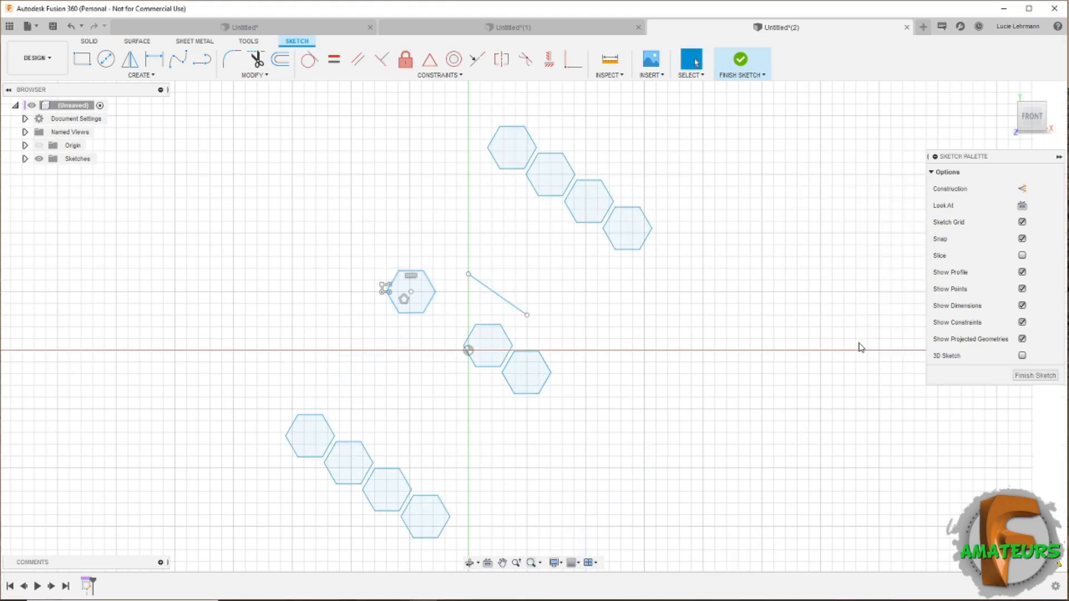
- Finish the hexagon pattern sketch and open a new empty design
click(140, 74)
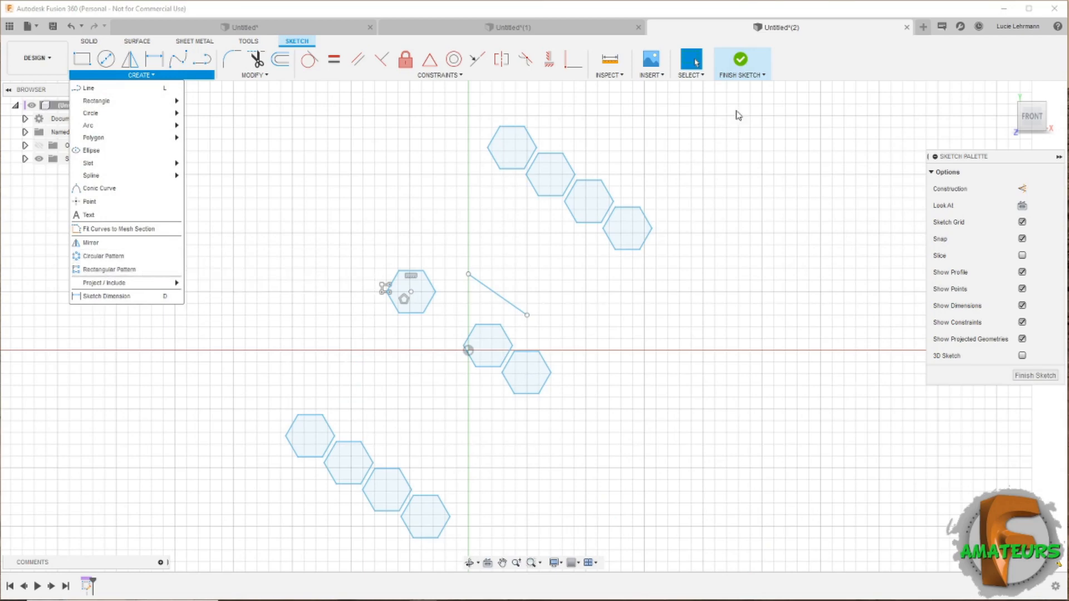
mouse_move(742, 64)
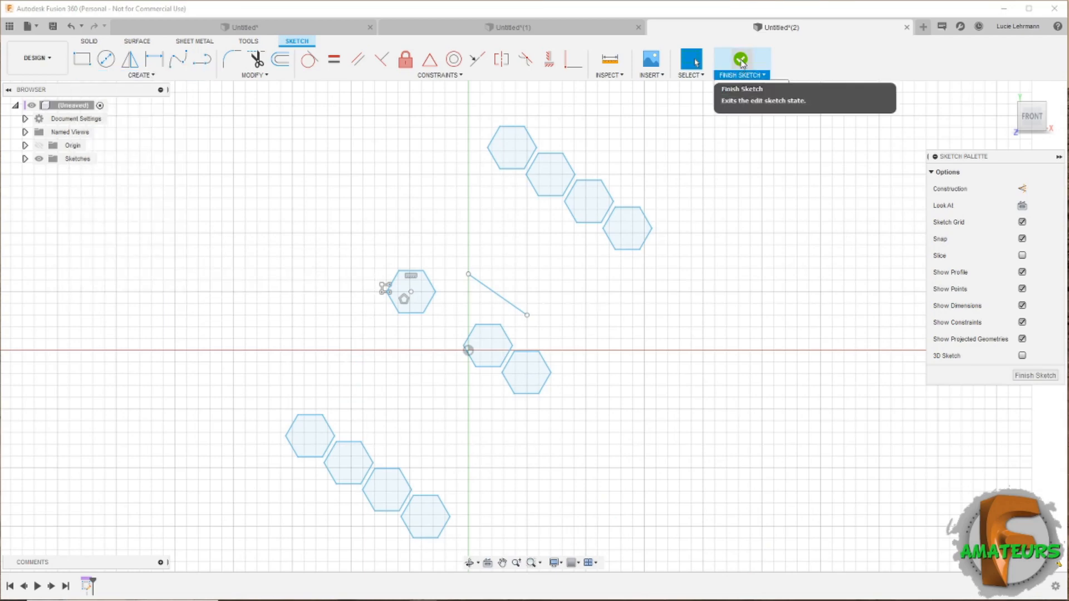
click(741, 60)
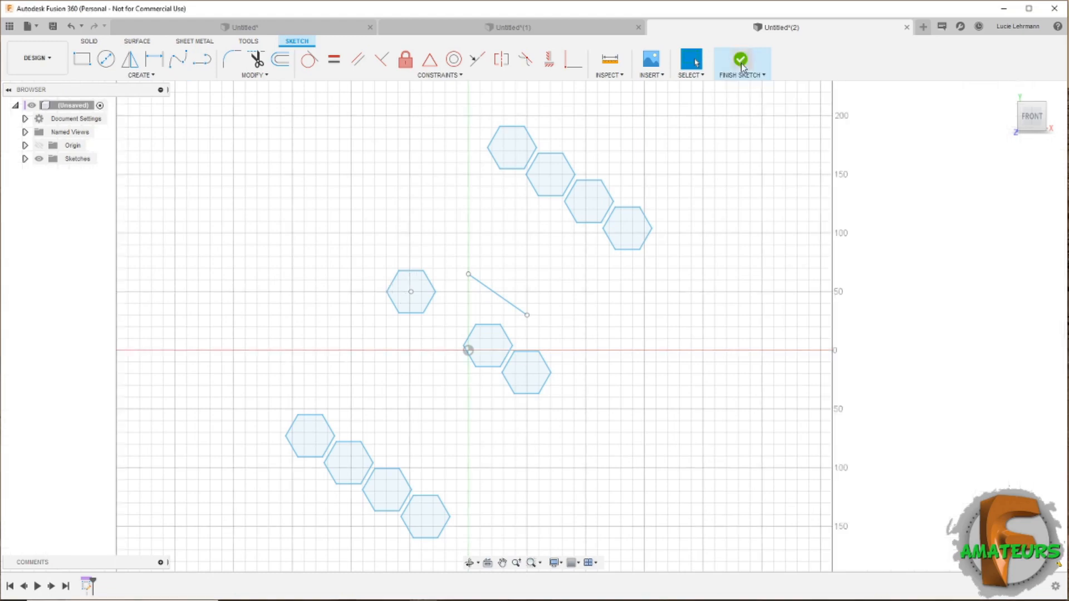
click(923, 27)
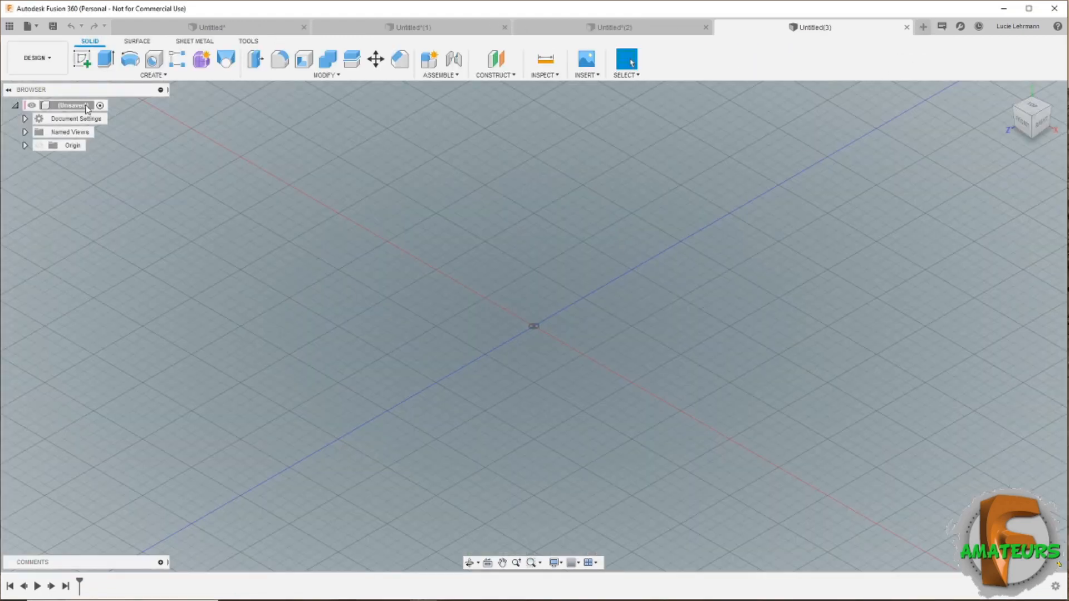
- Create a box of 25 x 25 mm and 20 mm high on the ground plane along the X axis, as a new body
click(144, 75)
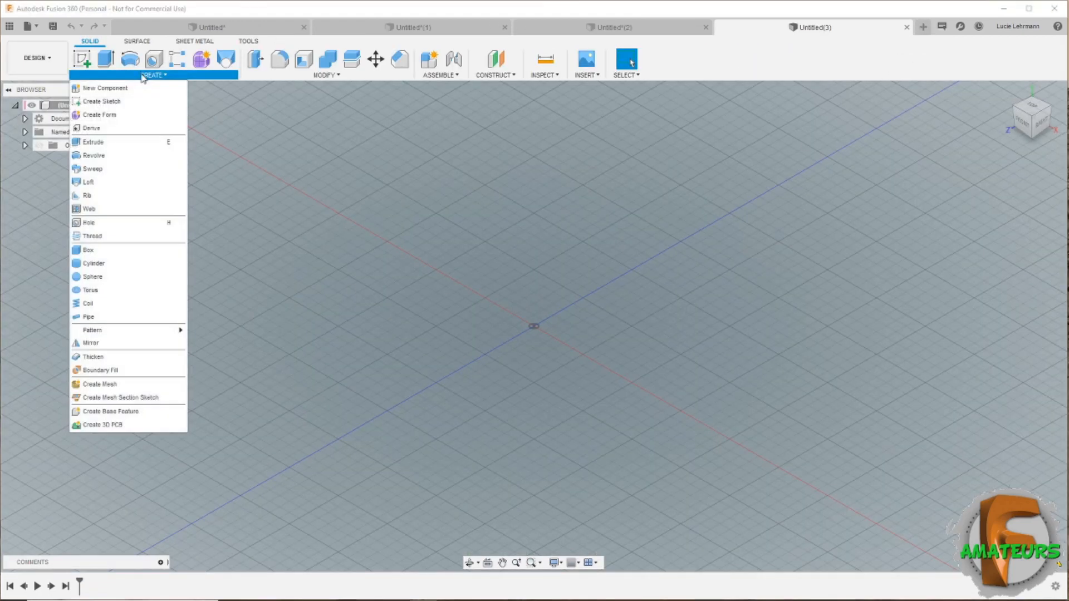
click(101, 252)
click(520, 312)
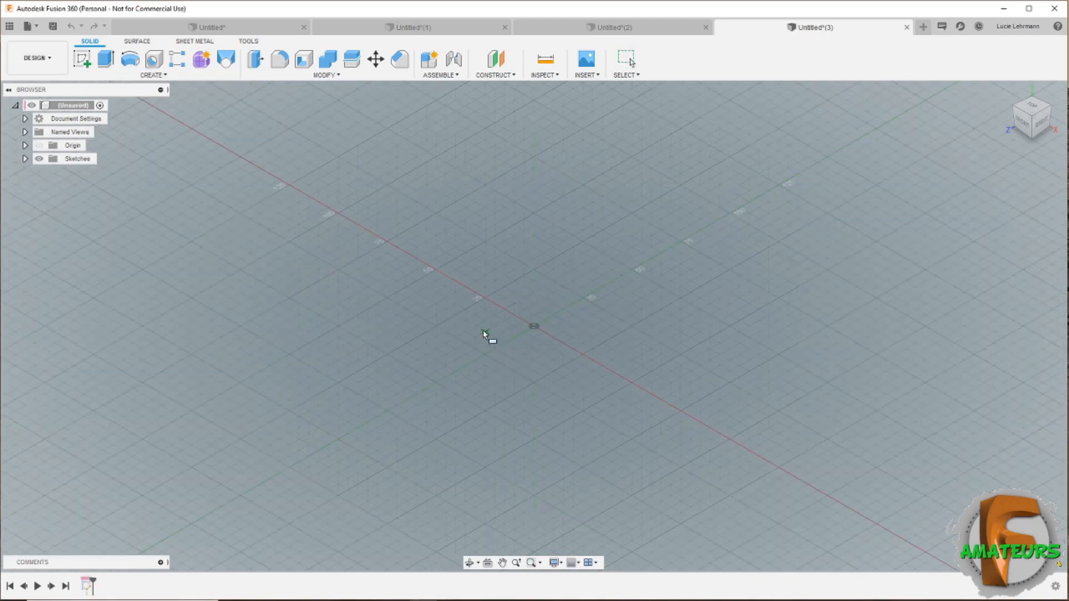
click(437, 271)
click(537, 273)
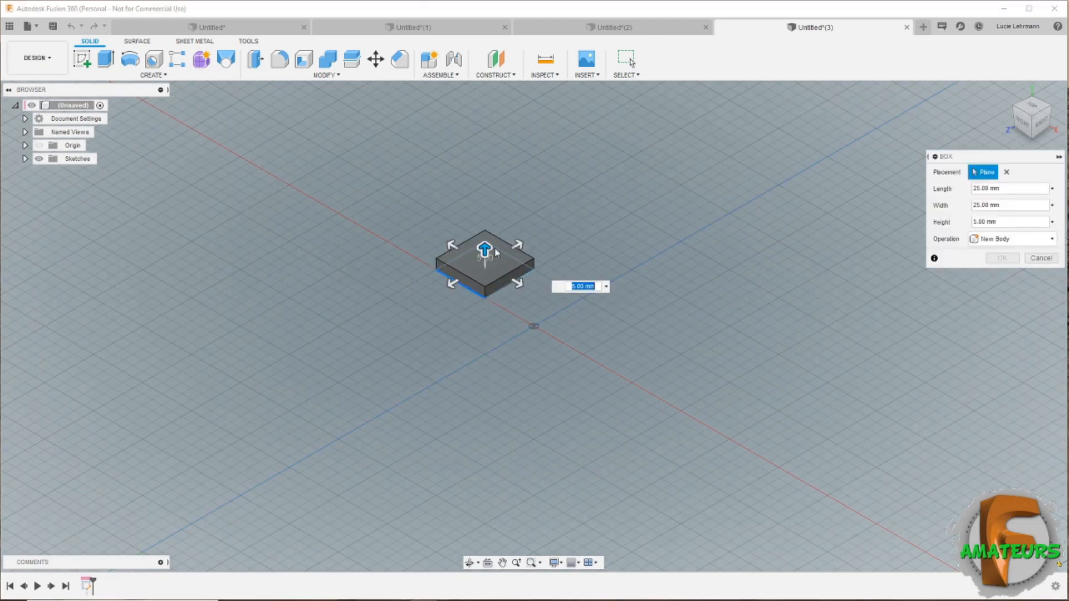
drag(484, 237, 484, 215)
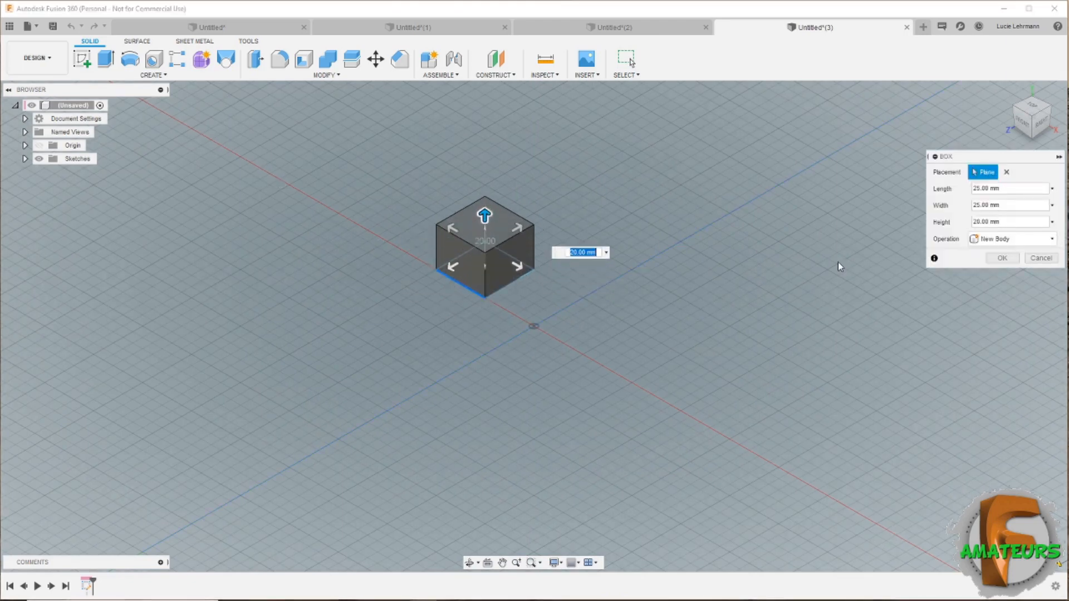
click(996, 257)
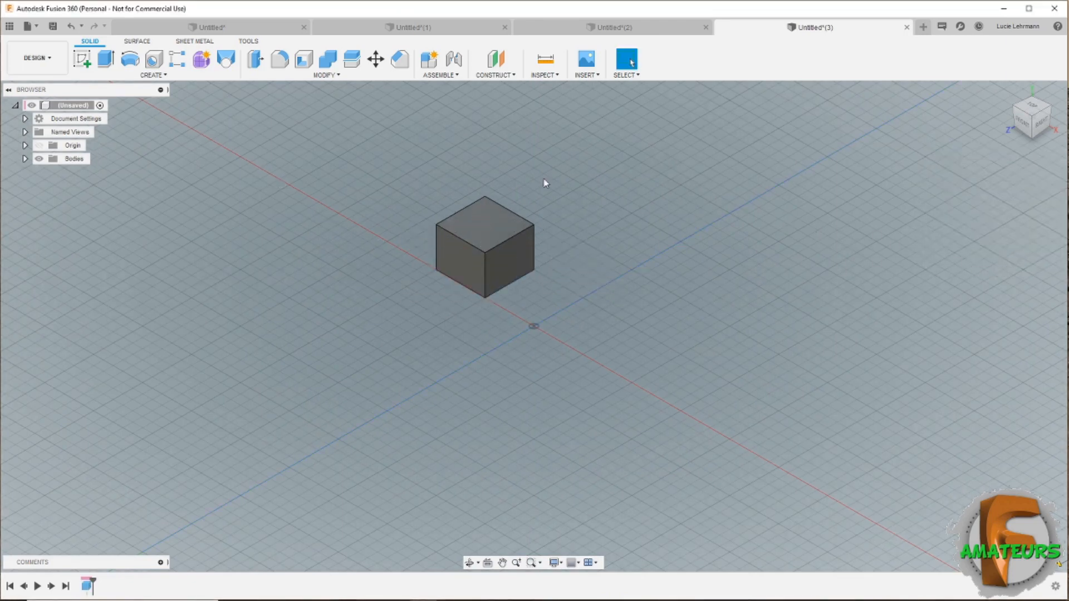
- Start a circular pattern of type Bodies with the box as the object and the vertical origin axis as its axis
click(187, 77)
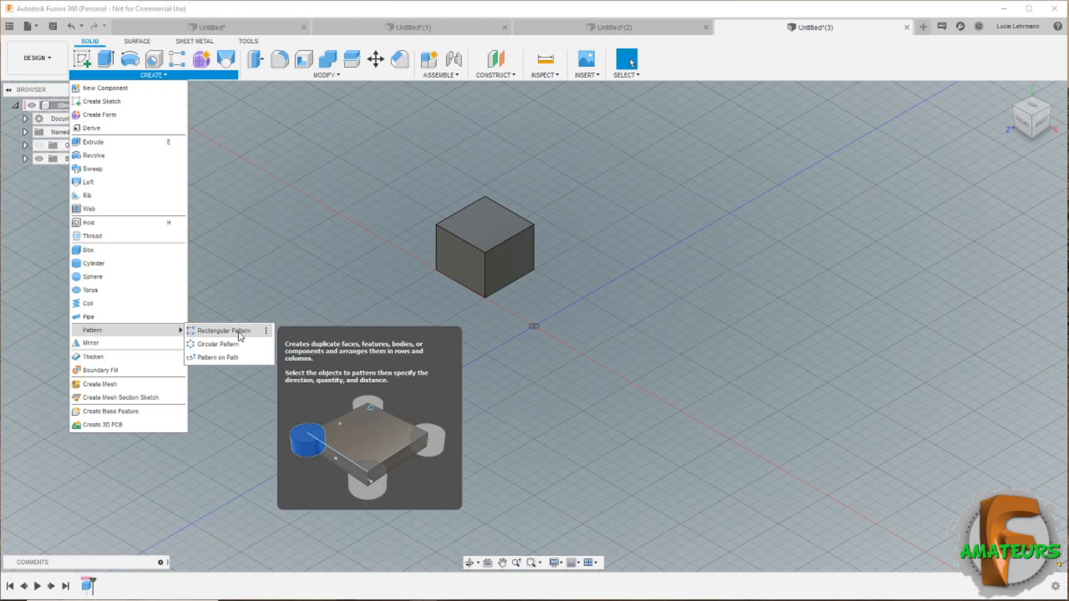
click(238, 346)
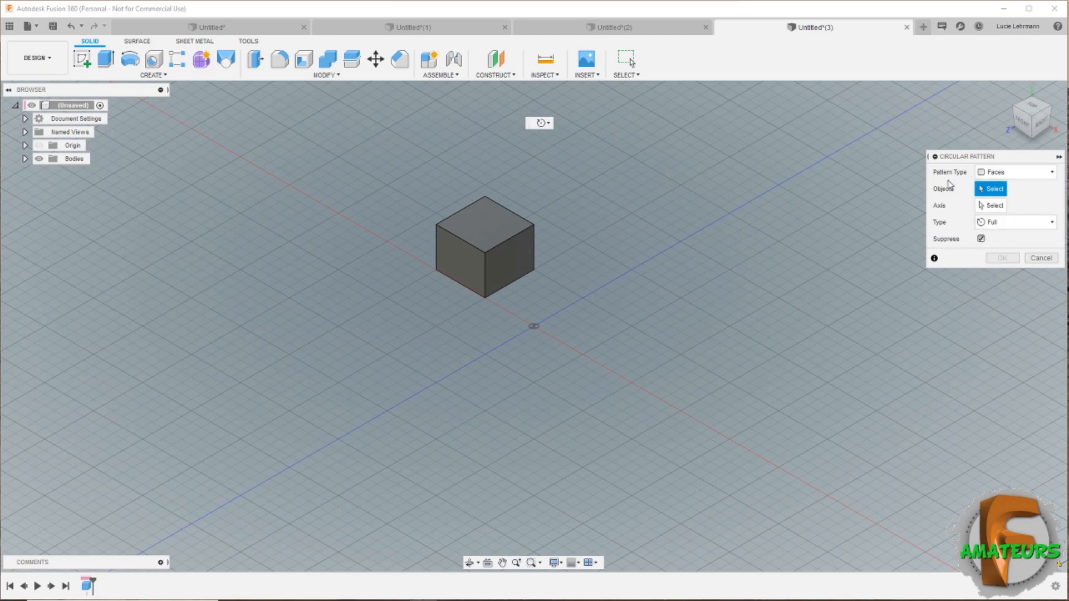
click(1042, 172)
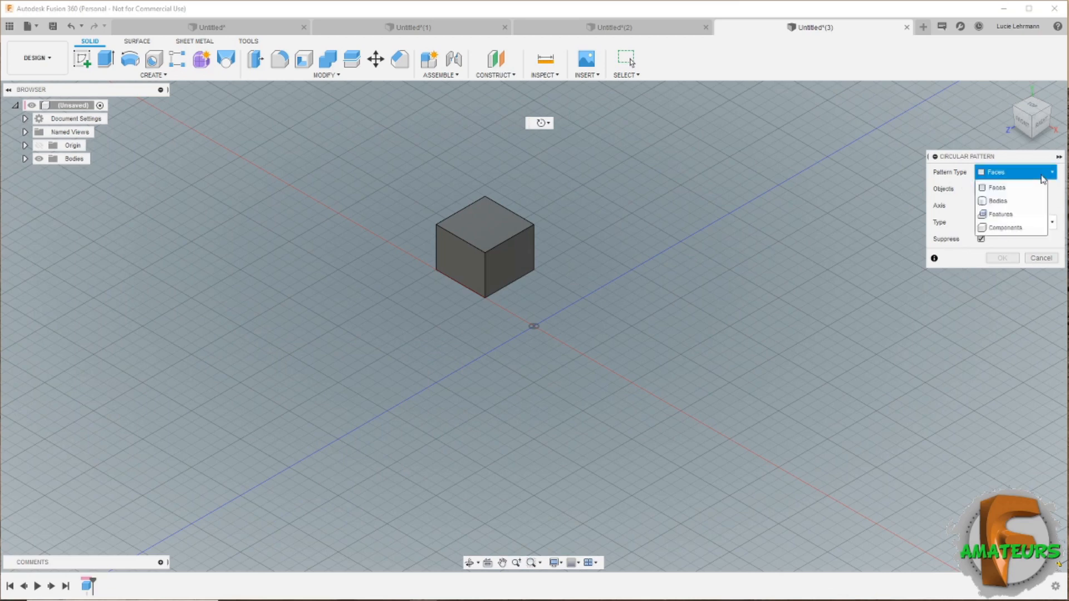
click(999, 201)
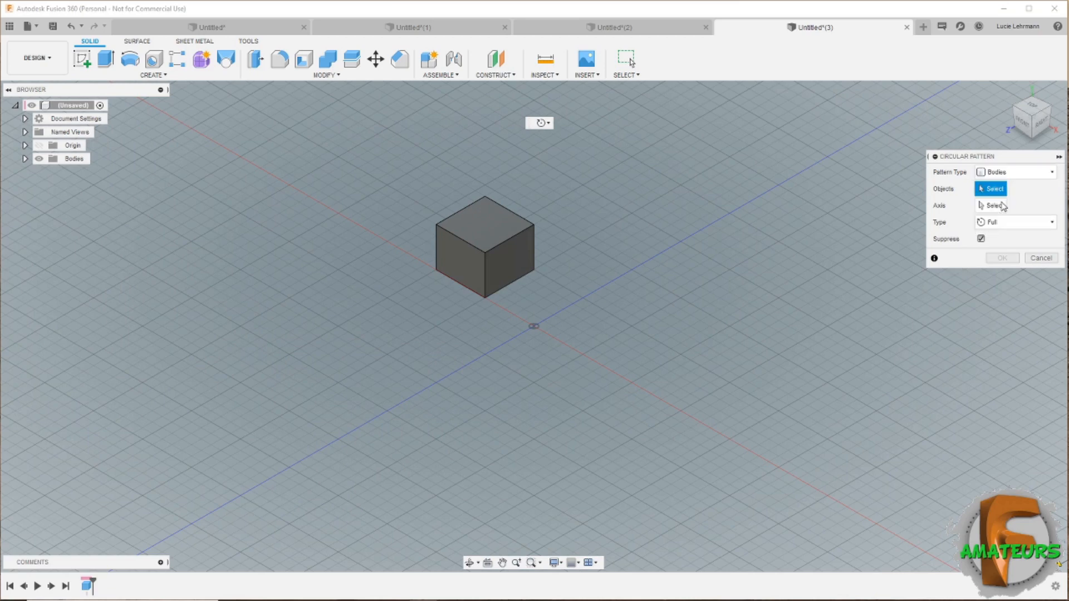
click(498, 233)
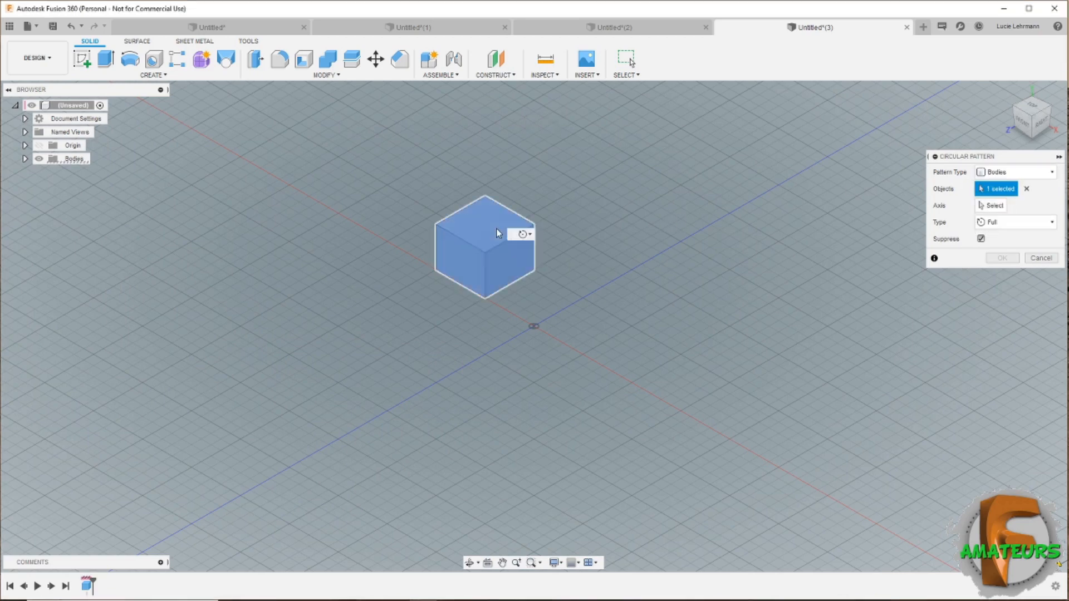
click(994, 206)
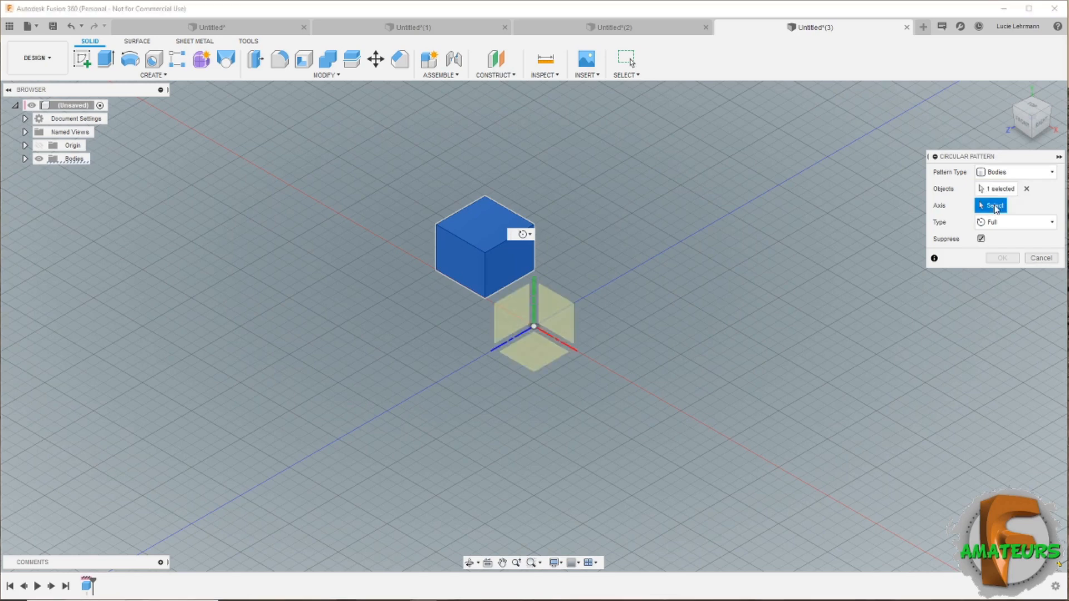
click(534, 306)
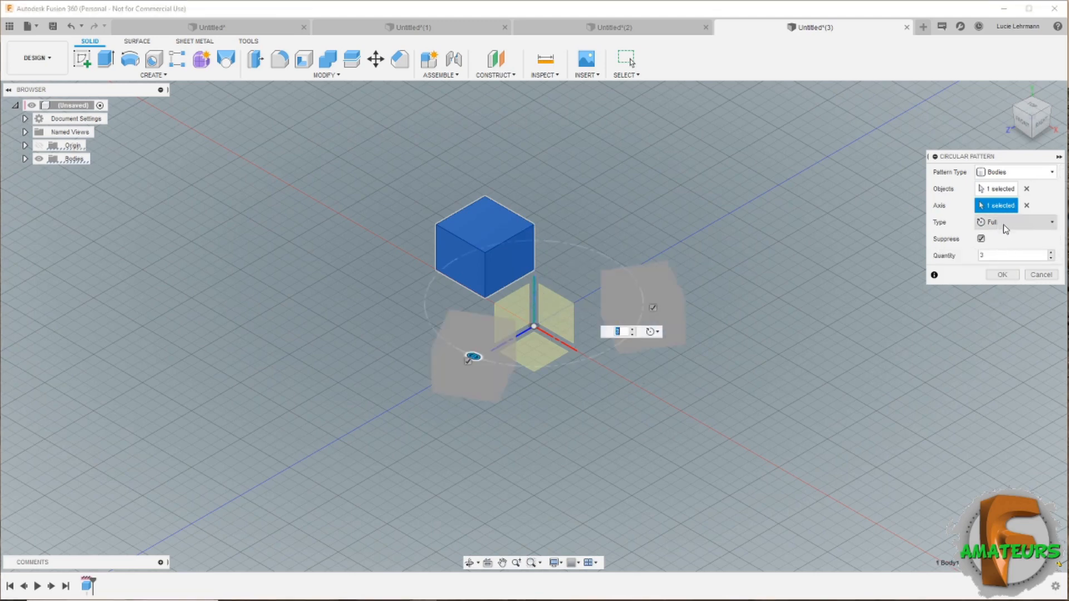
- Keep the circular pattern type at Full, set its quantity to 5, and complete the pattern
click(1018, 223)
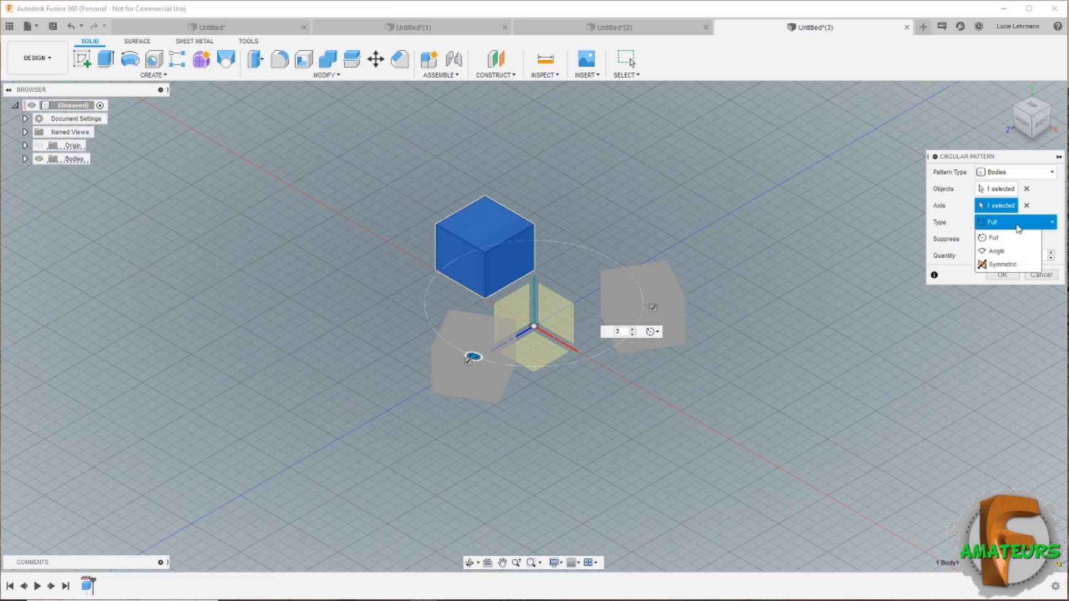
click(1019, 226)
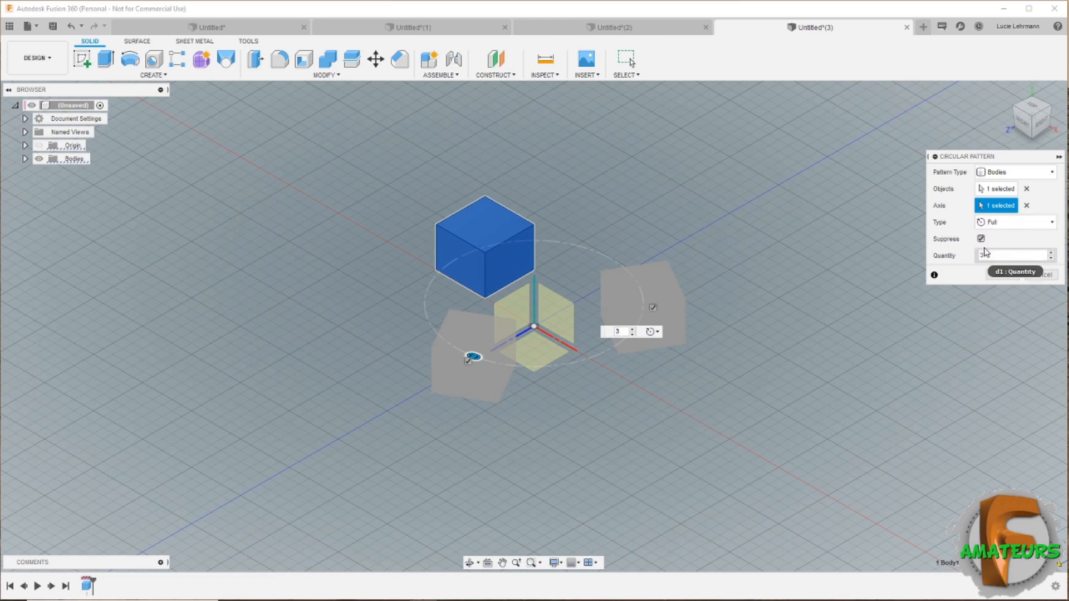
click(1052, 254)
click(1052, 253)
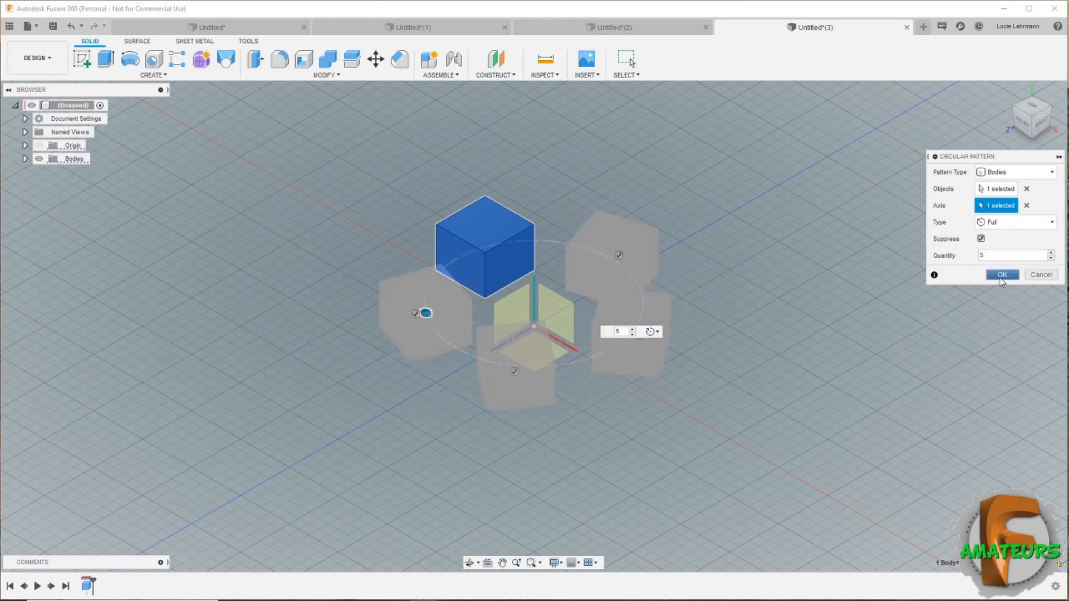
click(1002, 275)
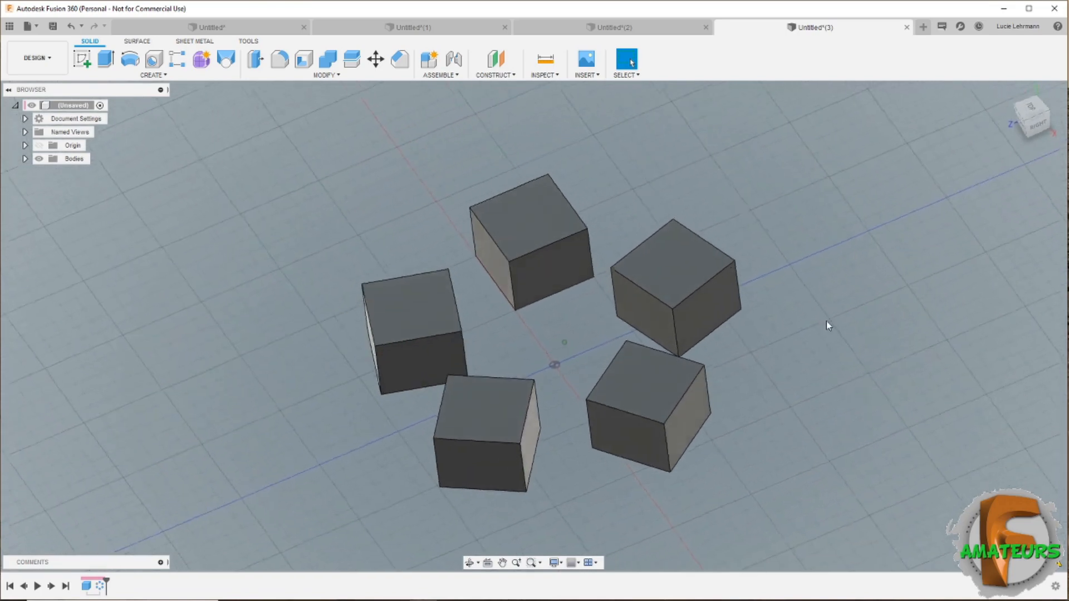
- Return to the home view and undo the circular pattern of the box
click(1006, 92)
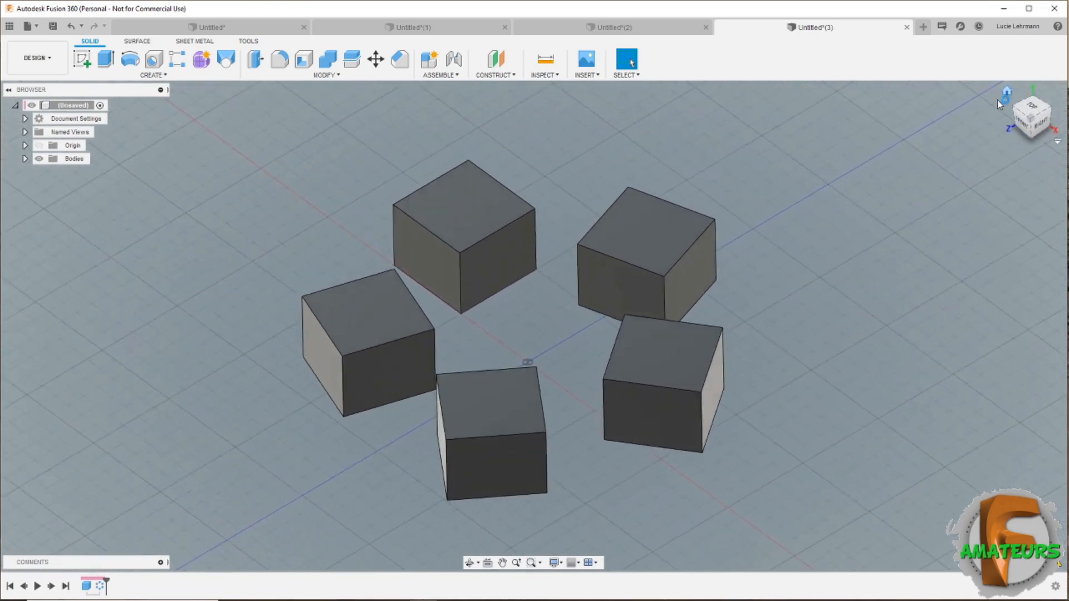
click(71, 26)
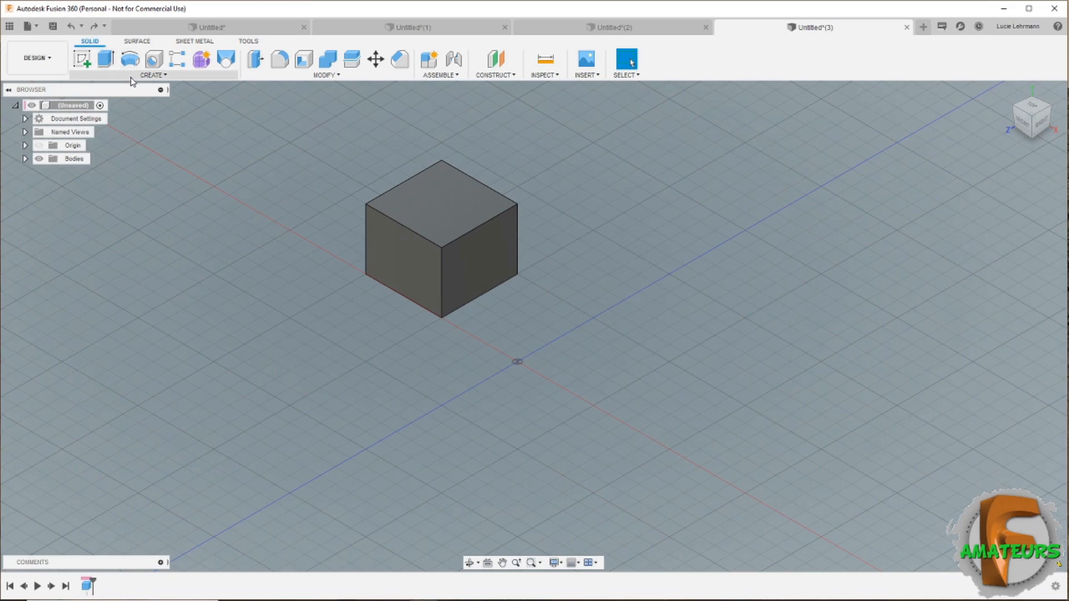
- Start a rectangular pattern of type Bodies with the box as the object
click(151, 75)
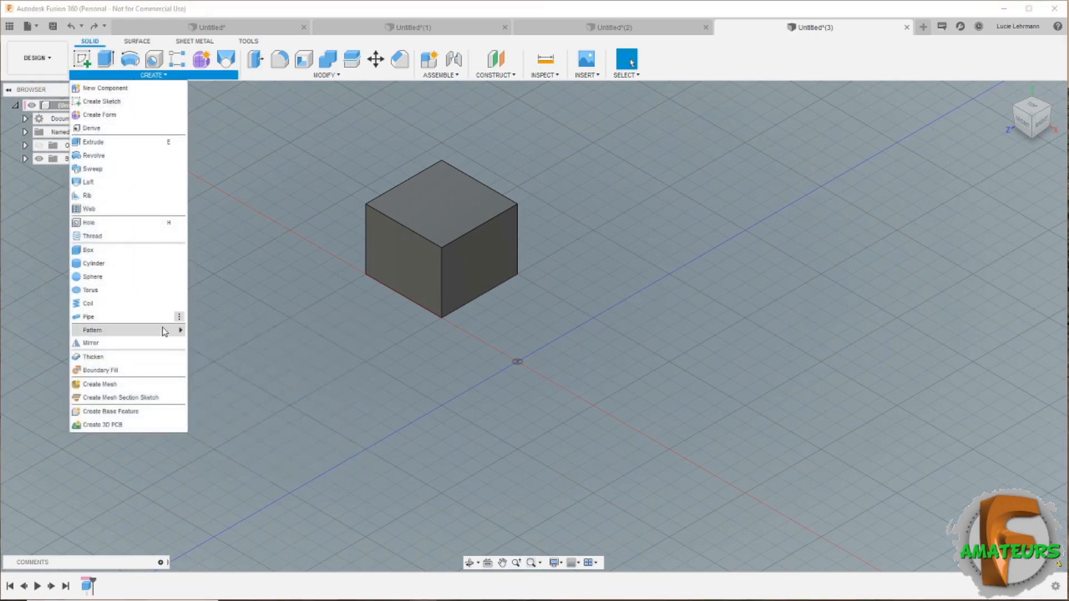
mouse_move(167, 330)
click(217, 331)
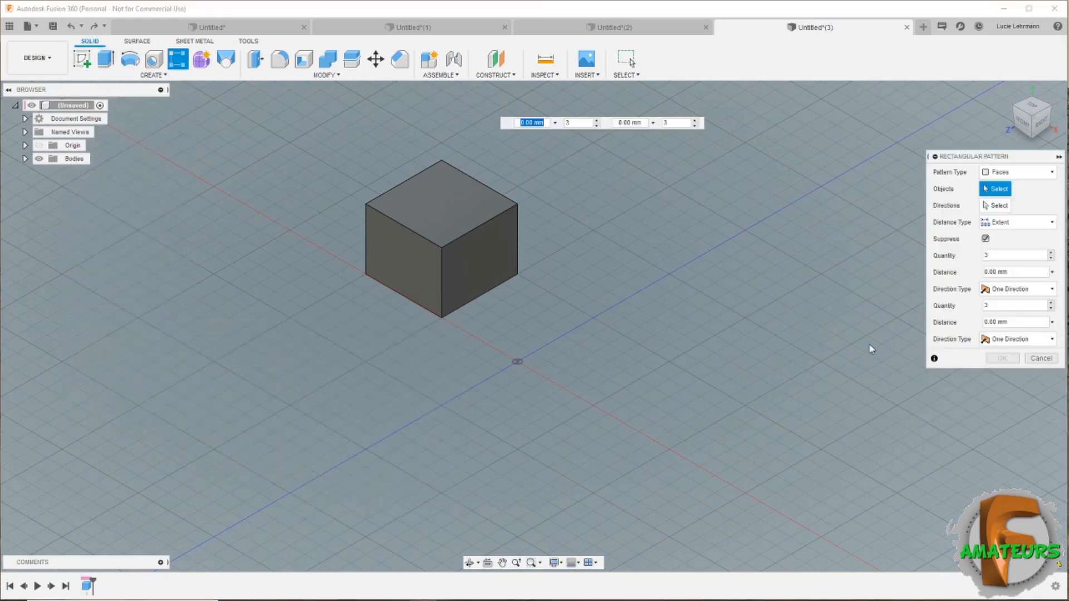
click(1020, 172)
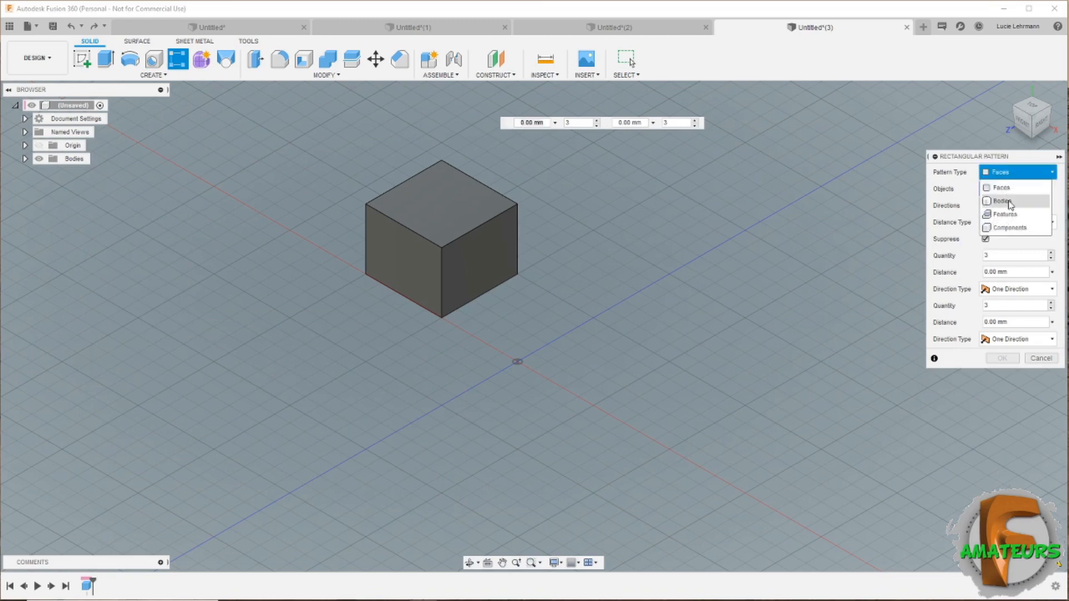
click(1009, 201)
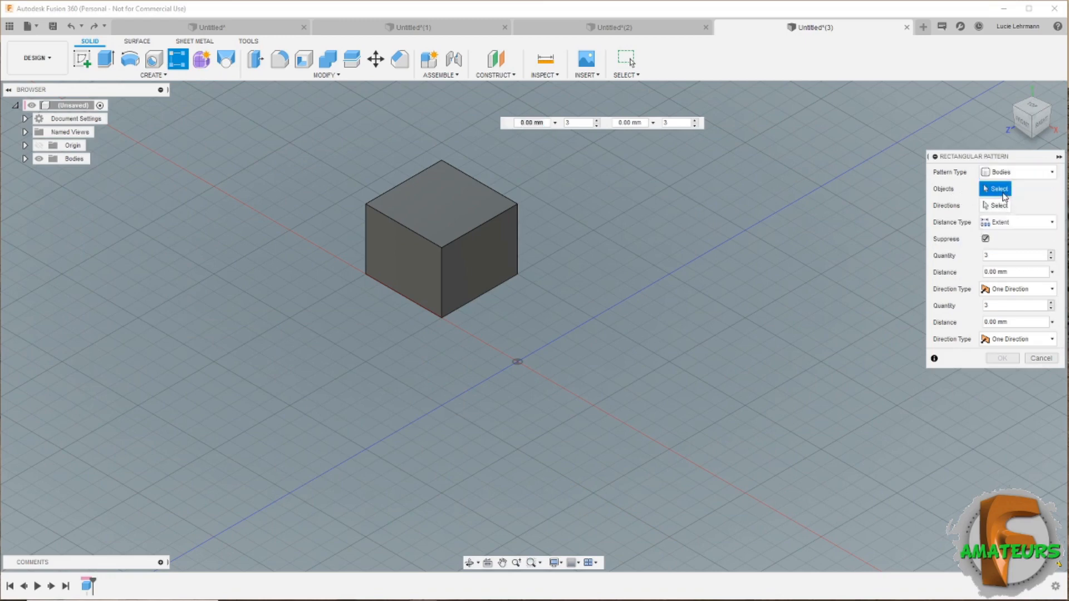
click(488, 241)
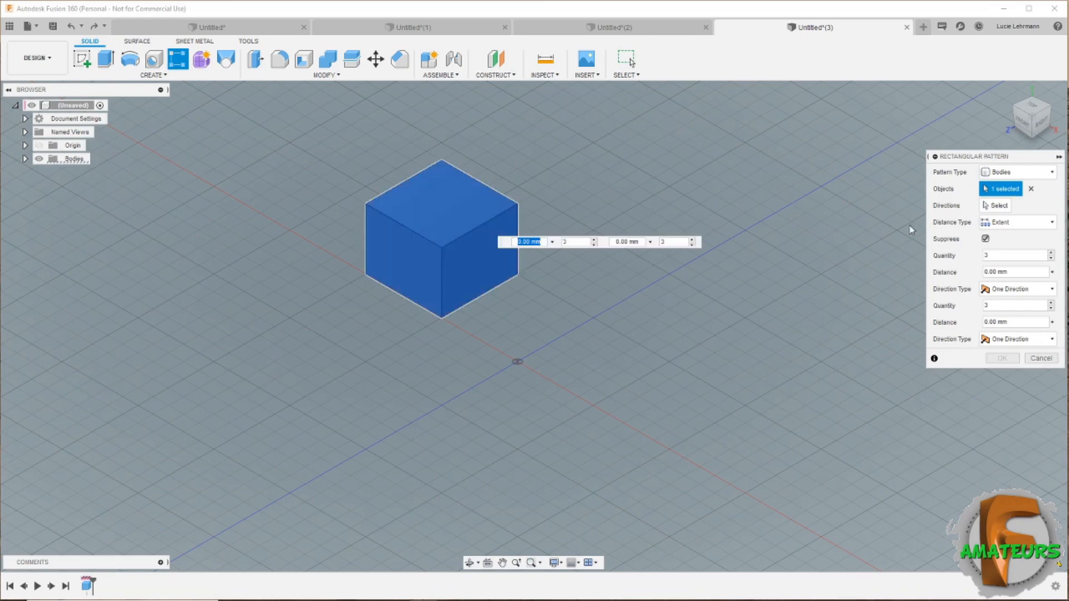
- Pattern the box along its upper front edge parallel to the X axis, with a 75 mm extent away from the origin, and complete the pattern
click(999, 205)
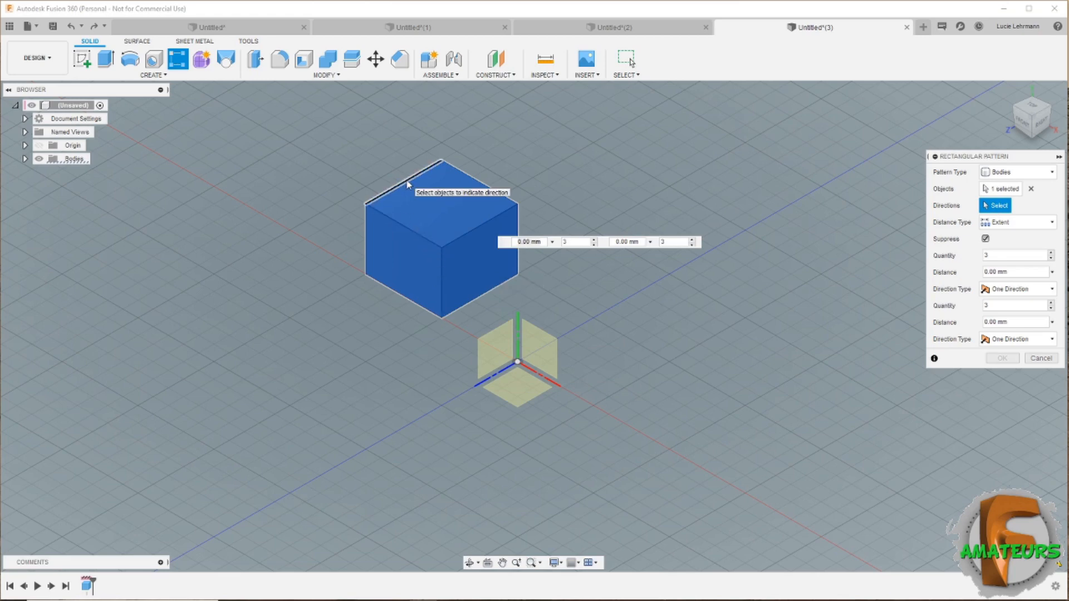
click(408, 233)
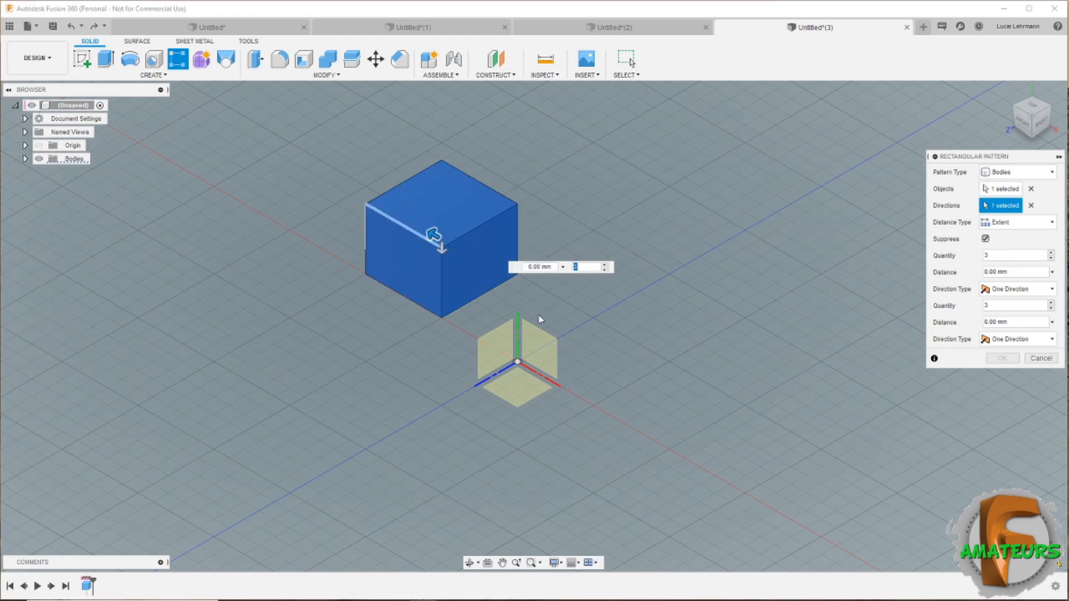
key(Tab)
drag(434, 235, 190, 132)
key(Tab)
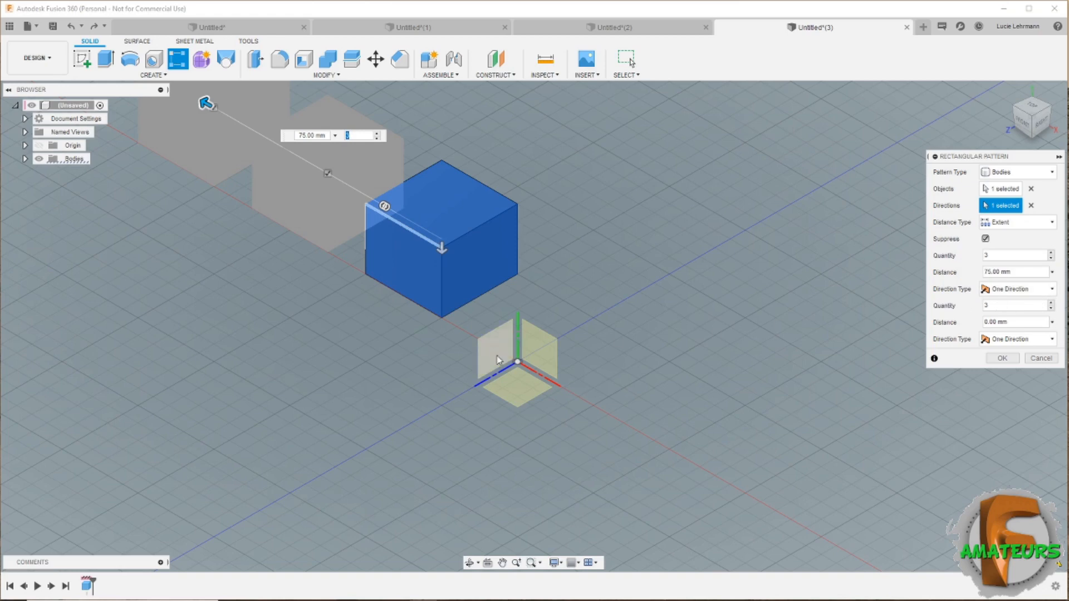
middle_drag(636, 298, 872, 408)
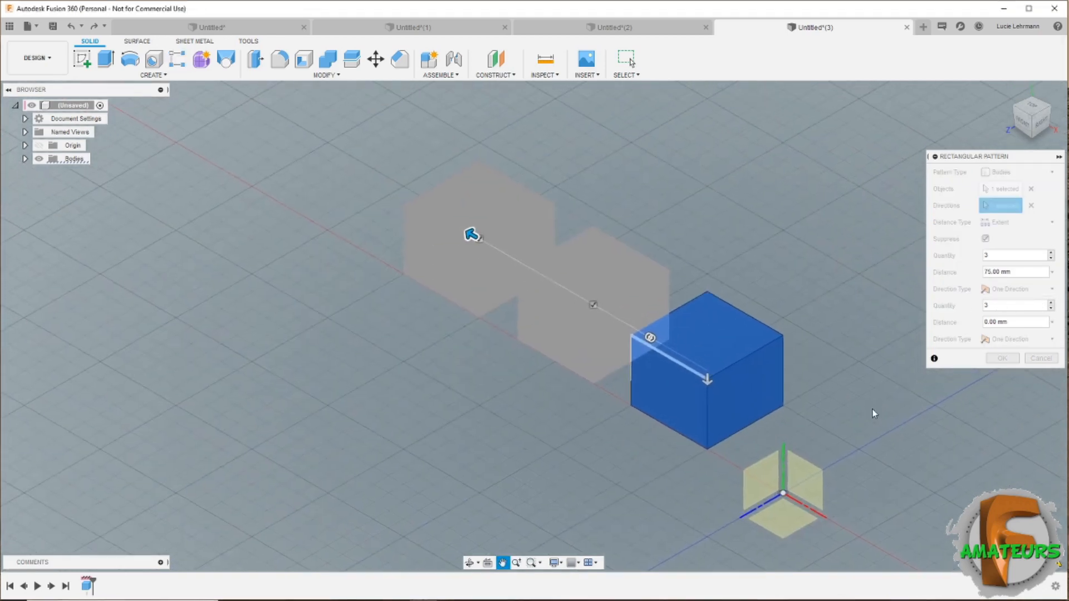
click(1002, 358)
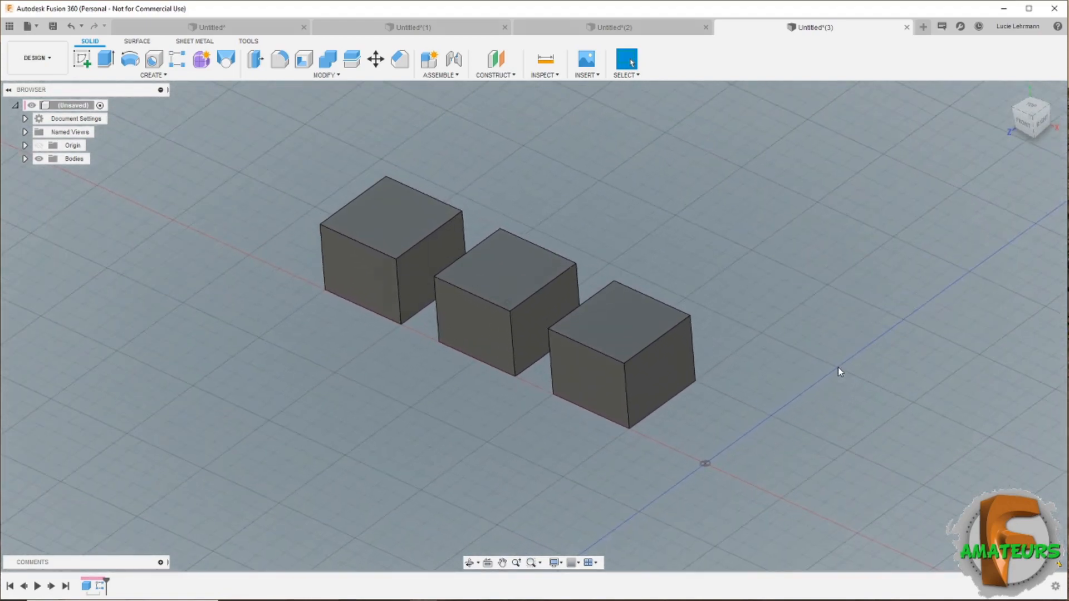
- Close the box pattern design without saving and open a new empty design
click(907, 28)
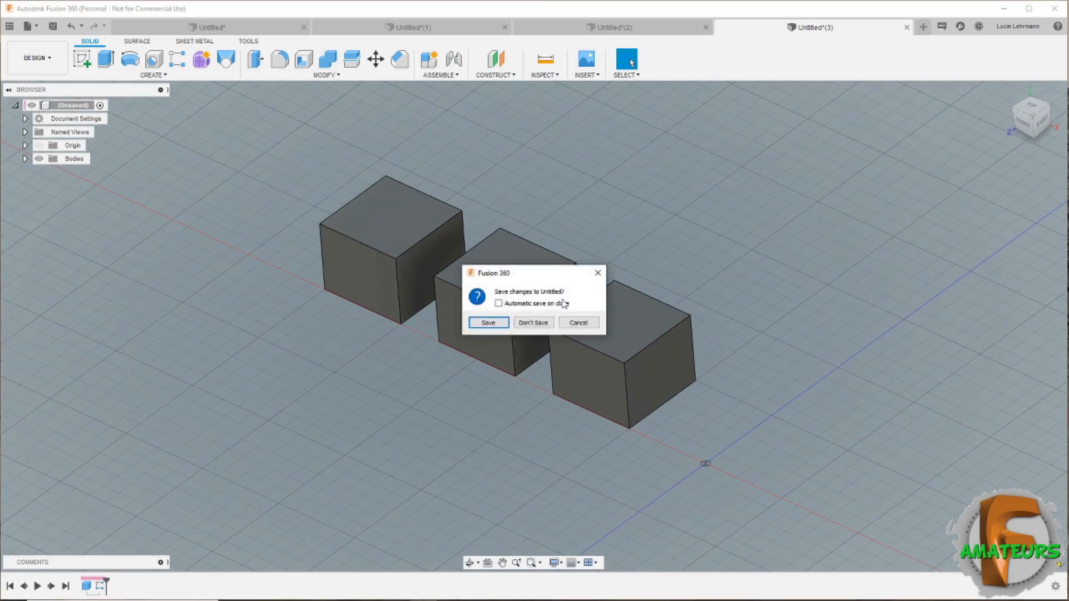
click(533, 323)
click(922, 31)
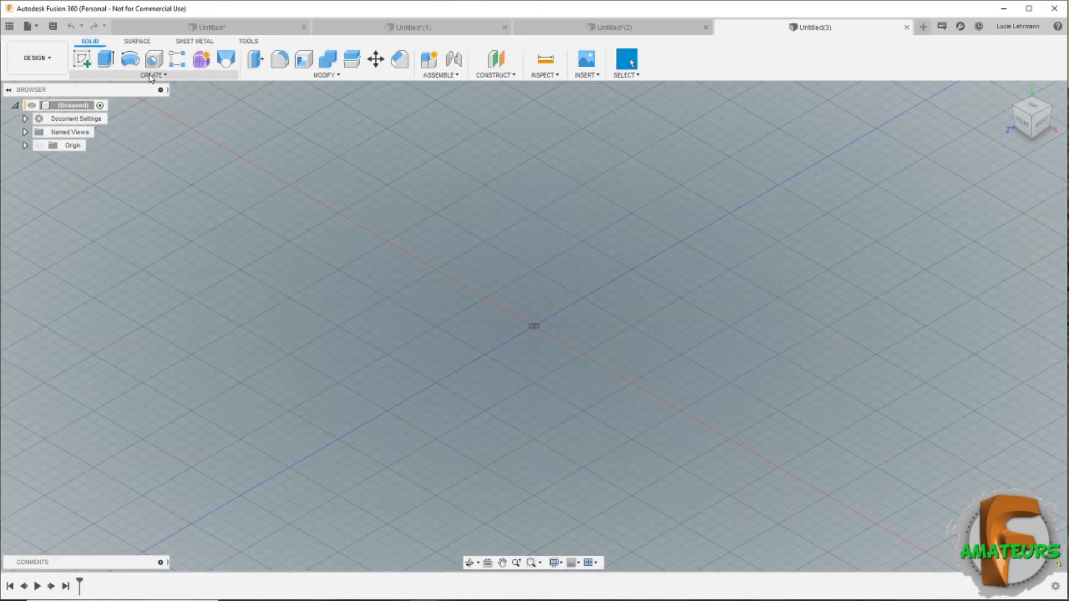
- Create a 50 mm diameter sphere centred on the origin as a new body
click(115, 77)
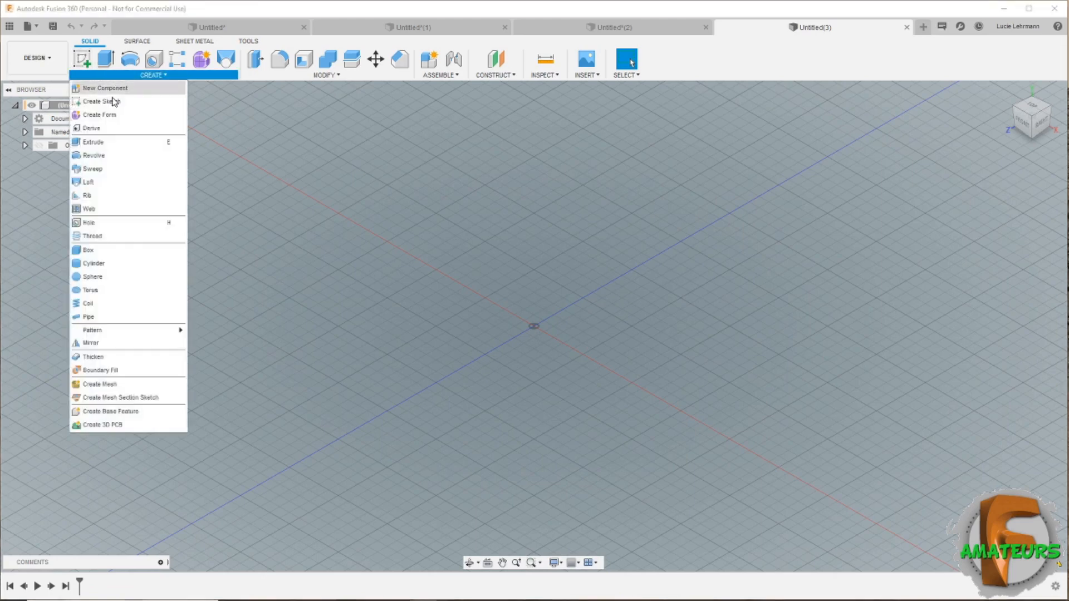
click(106, 278)
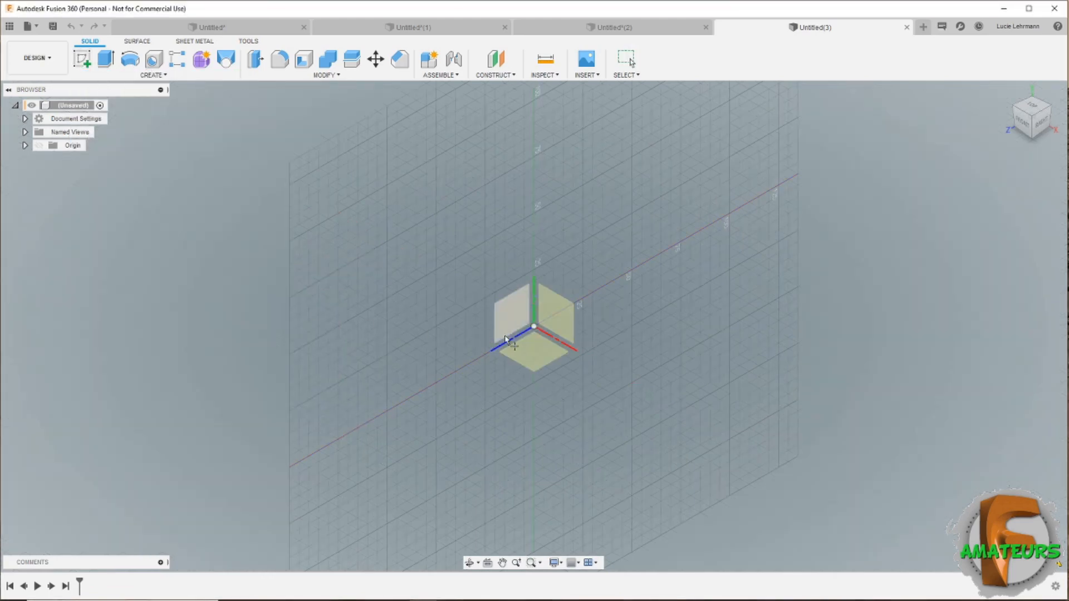
click(534, 328)
click(537, 326)
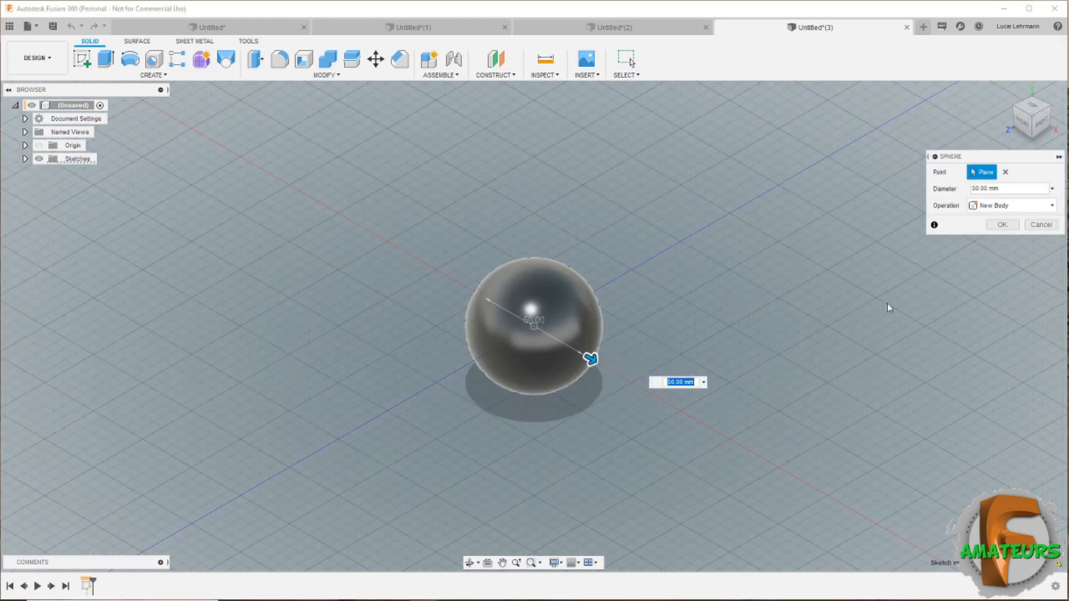
click(1002, 225)
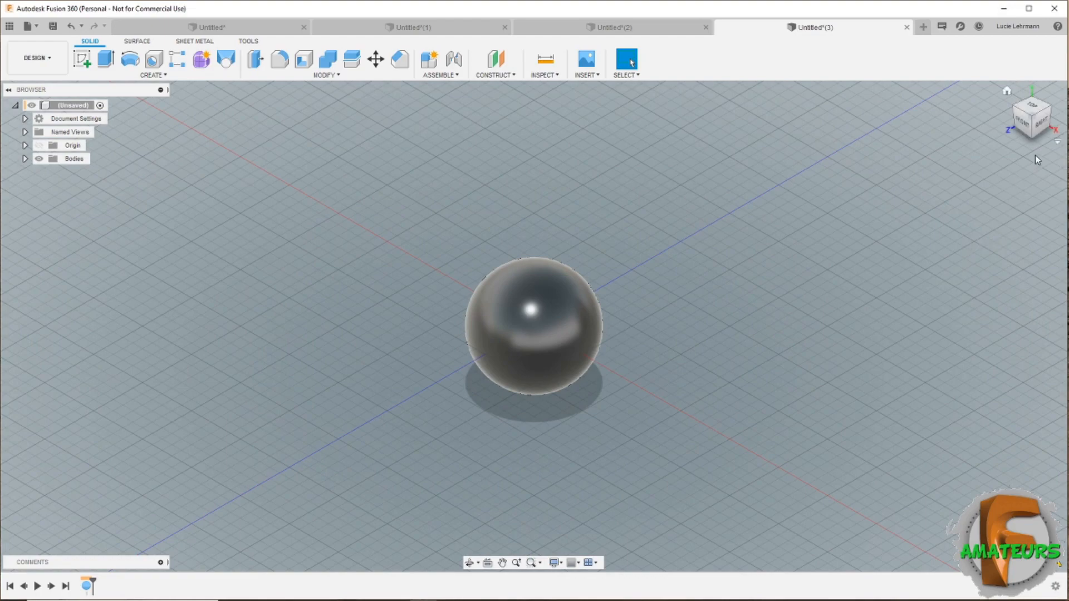
- Sketch a four-point fit point spline on the front XY plane, starting at the sphere's centre and rising in an S-curve along positive X, and finish the sketch
click(1023, 122)
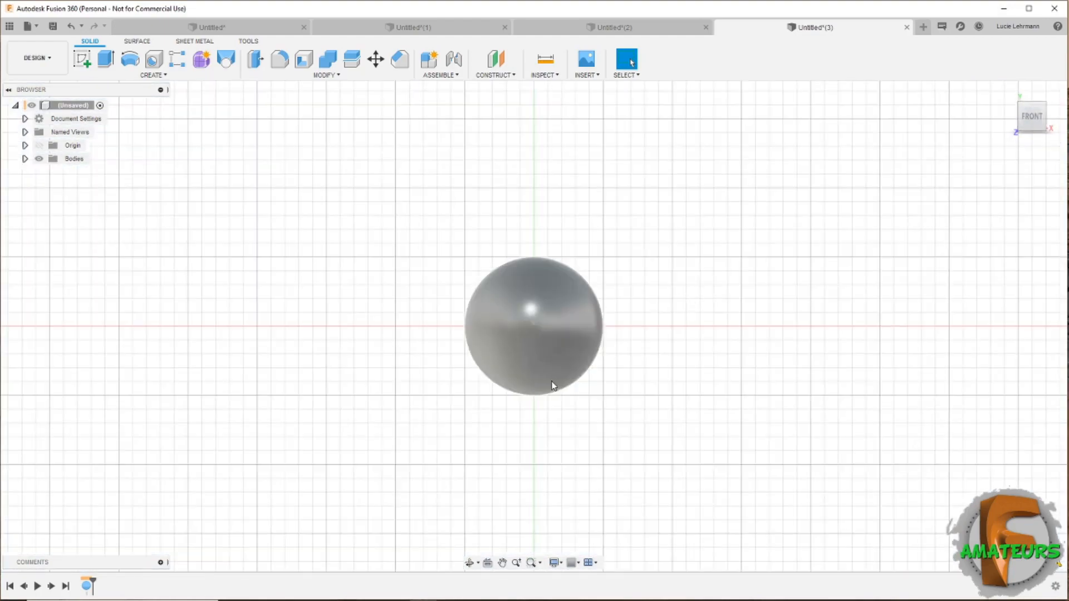
click(83, 63)
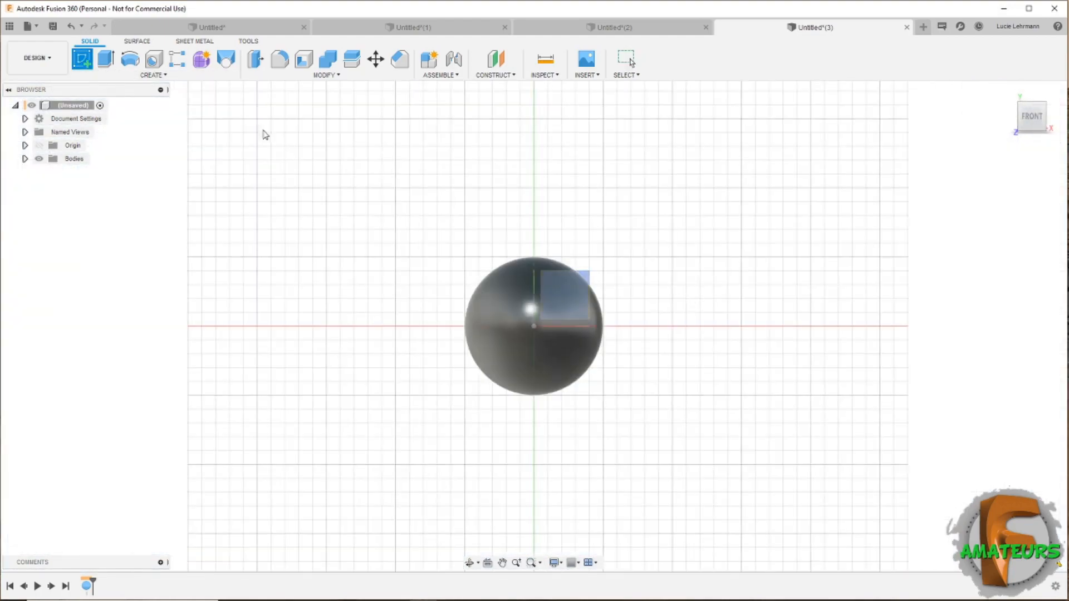
click(585, 281)
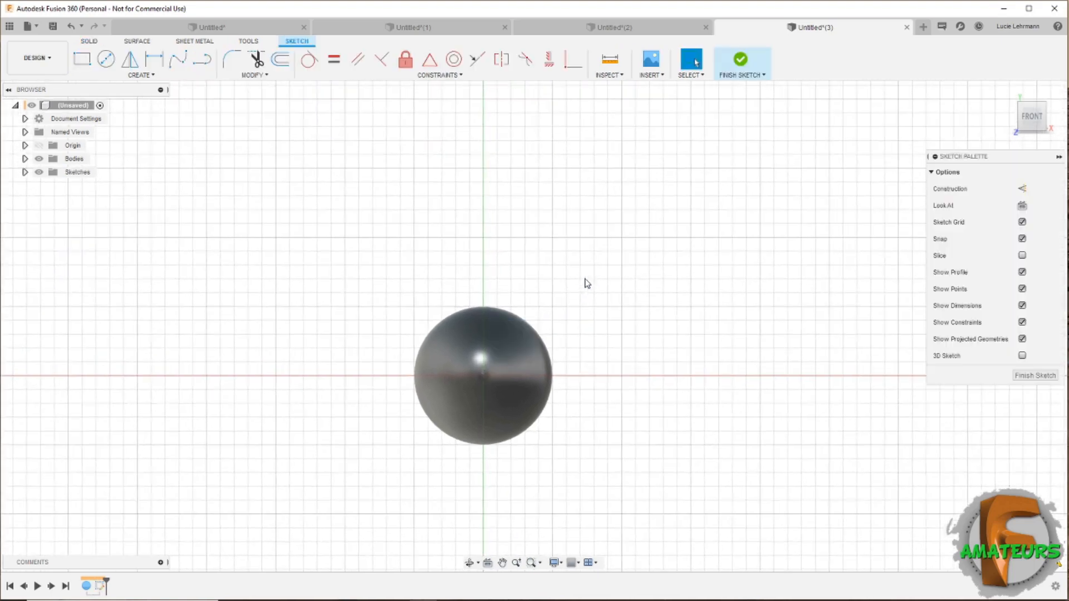
click(178, 59)
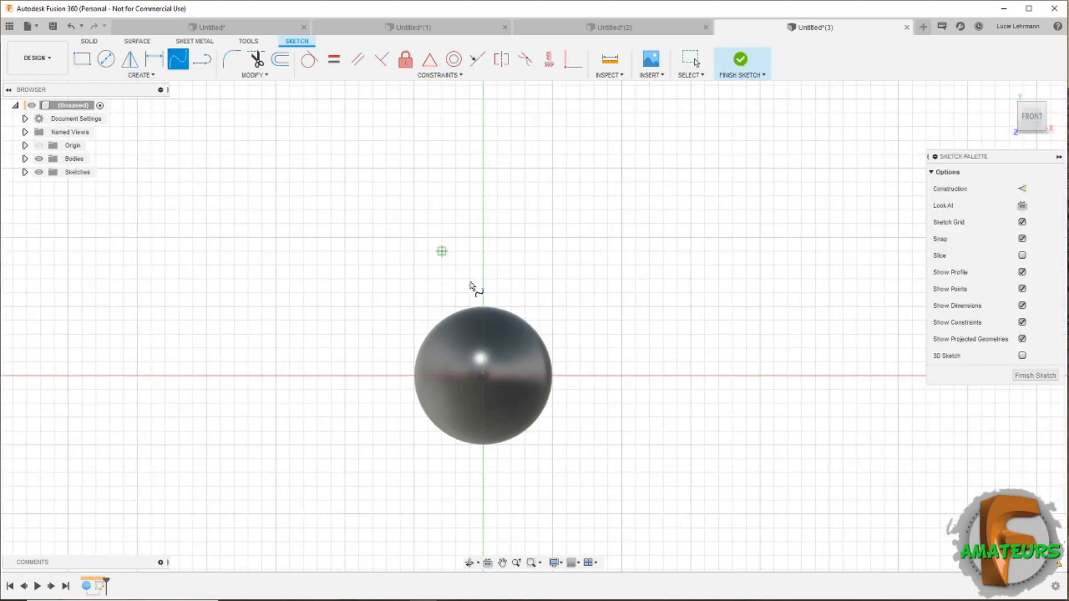
click(484, 375)
click(762, 339)
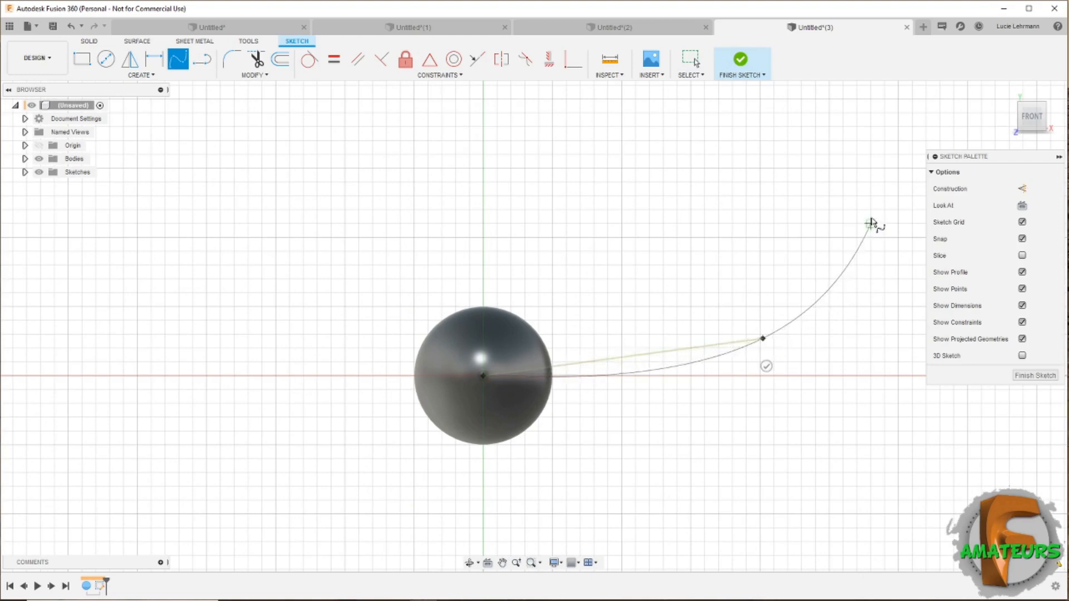
click(857, 180)
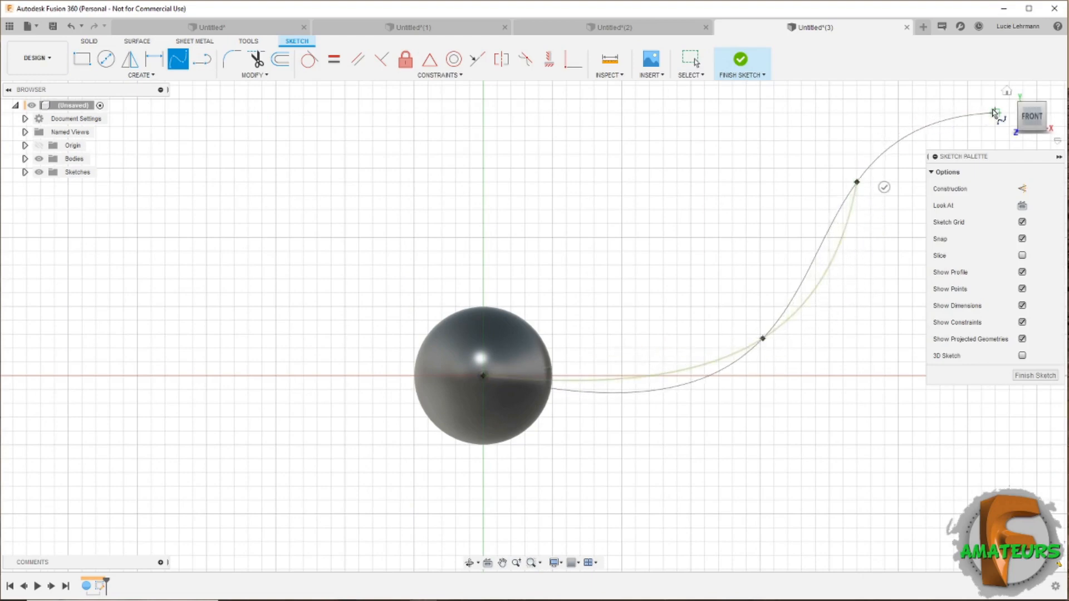
click(994, 138)
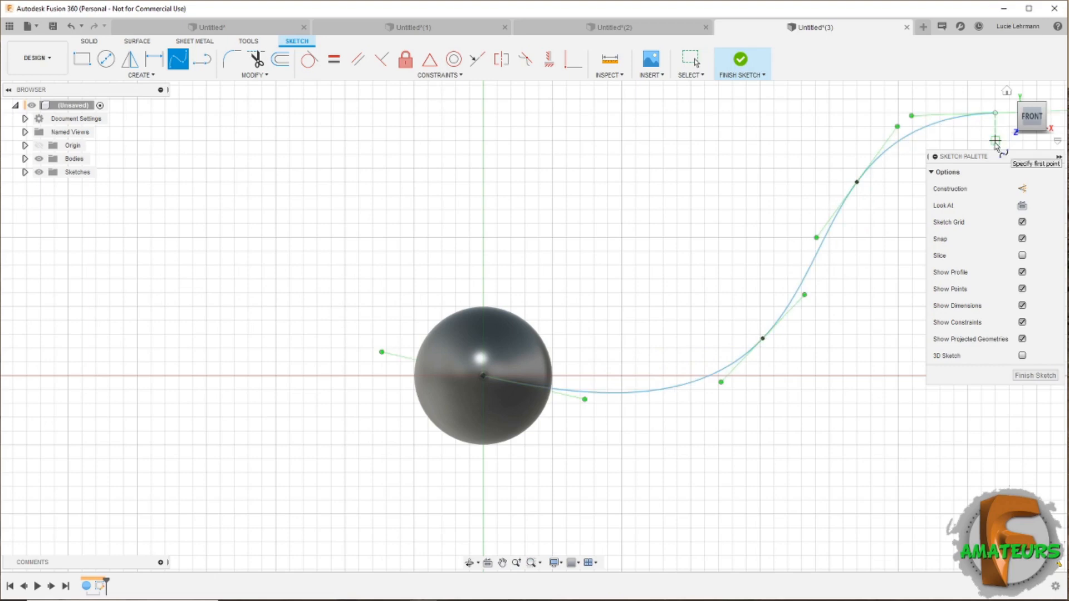
click(740, 60)
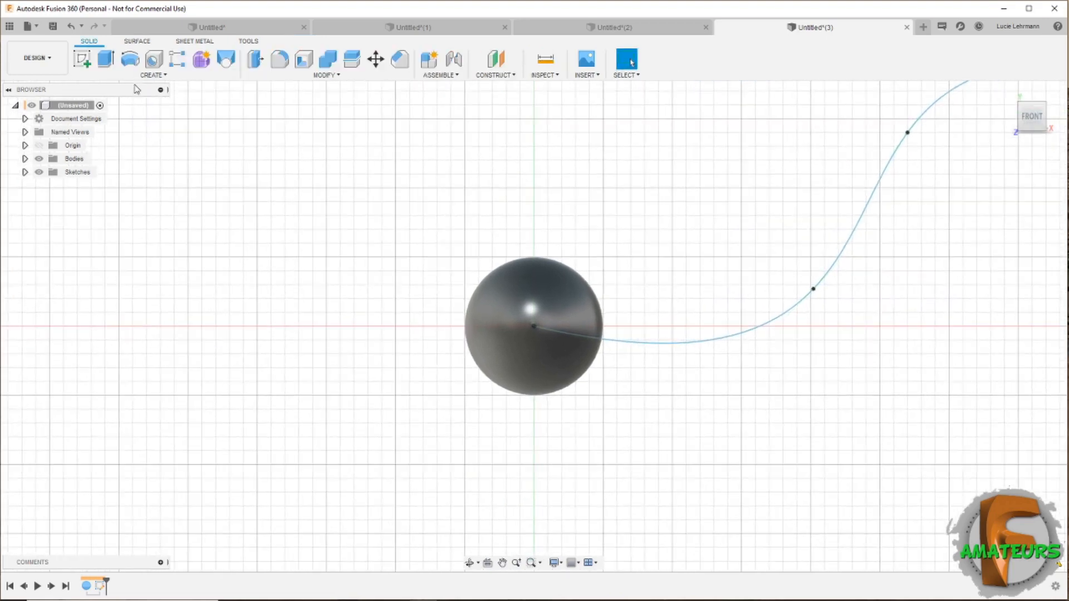
- Start a Pattern on Path of type Bodies with the sphere as the object and the spline as the path
click(138, 76)
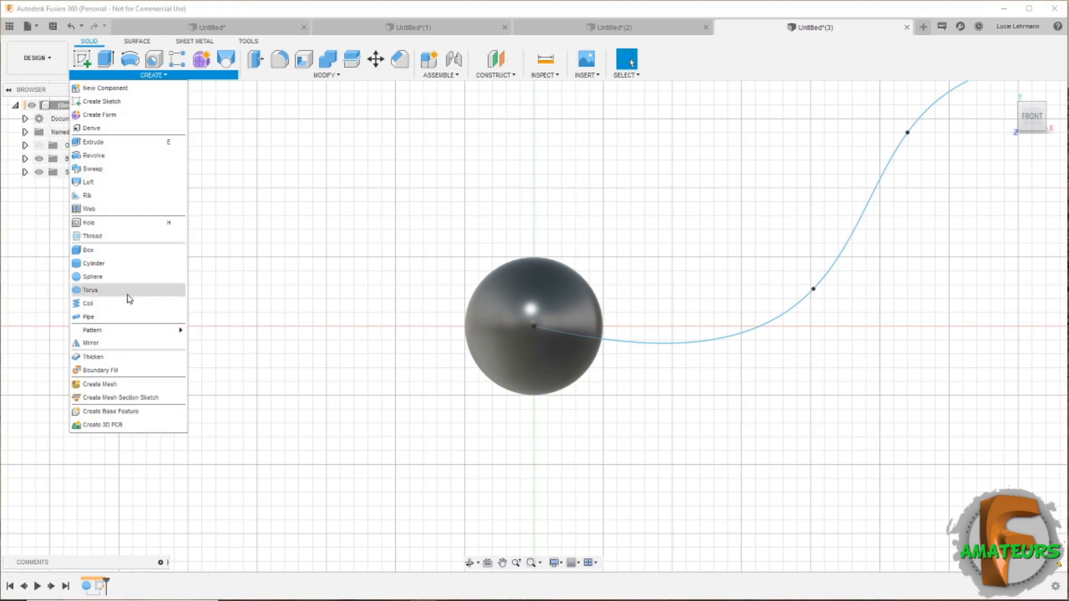
mouse_move(129, 331)
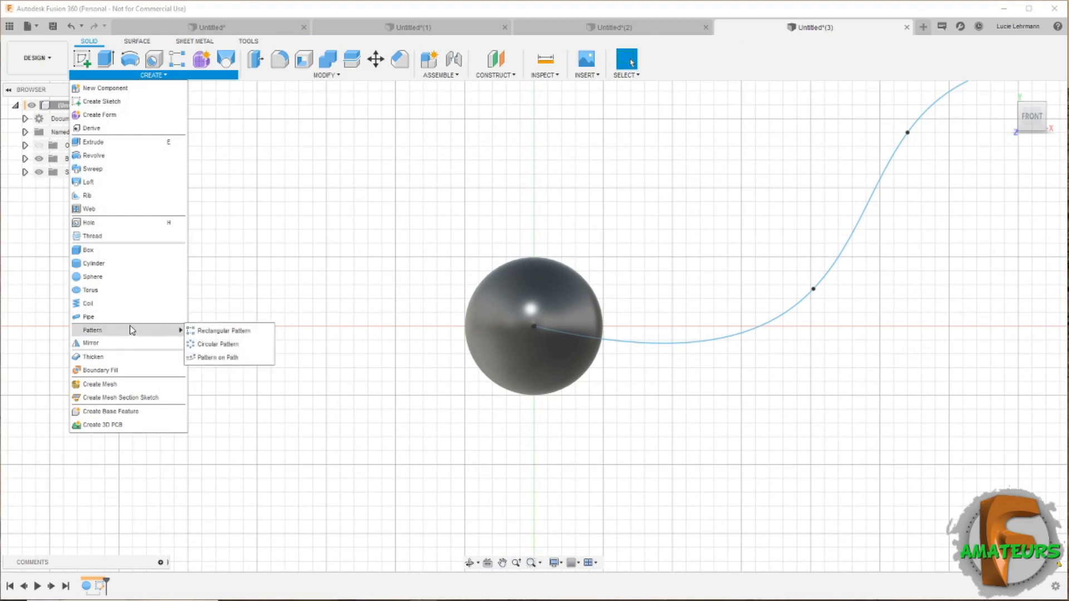
click(226, 359)
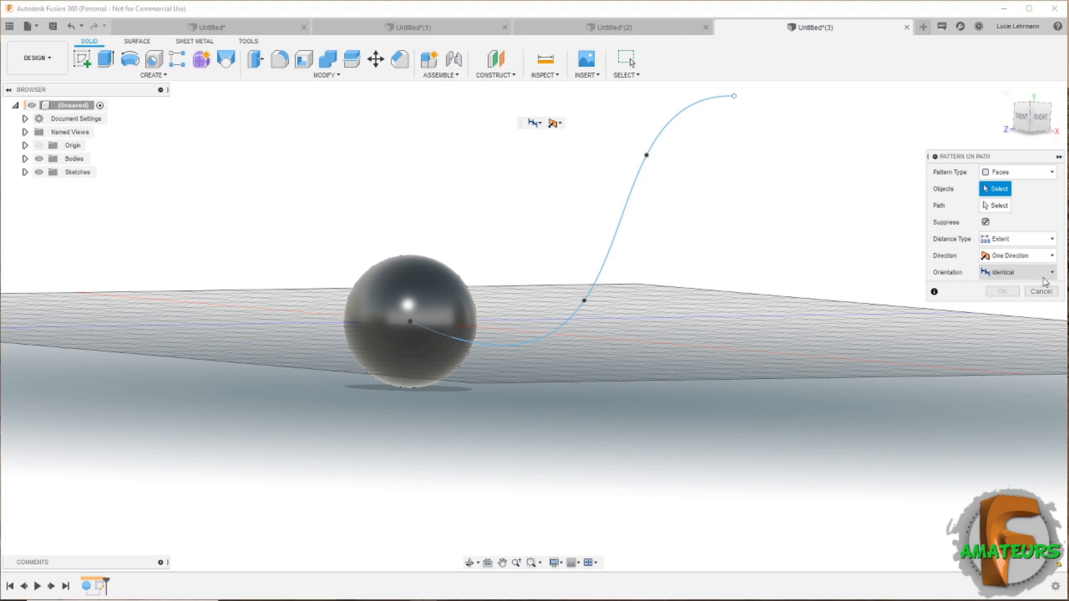
click(1023, 174)
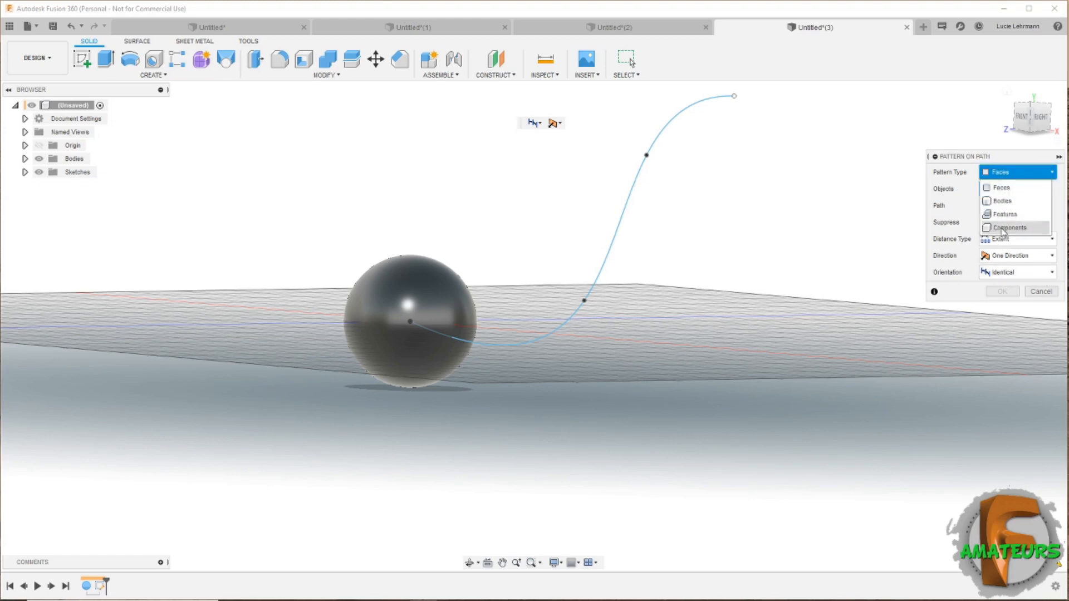
click(1009, 202)
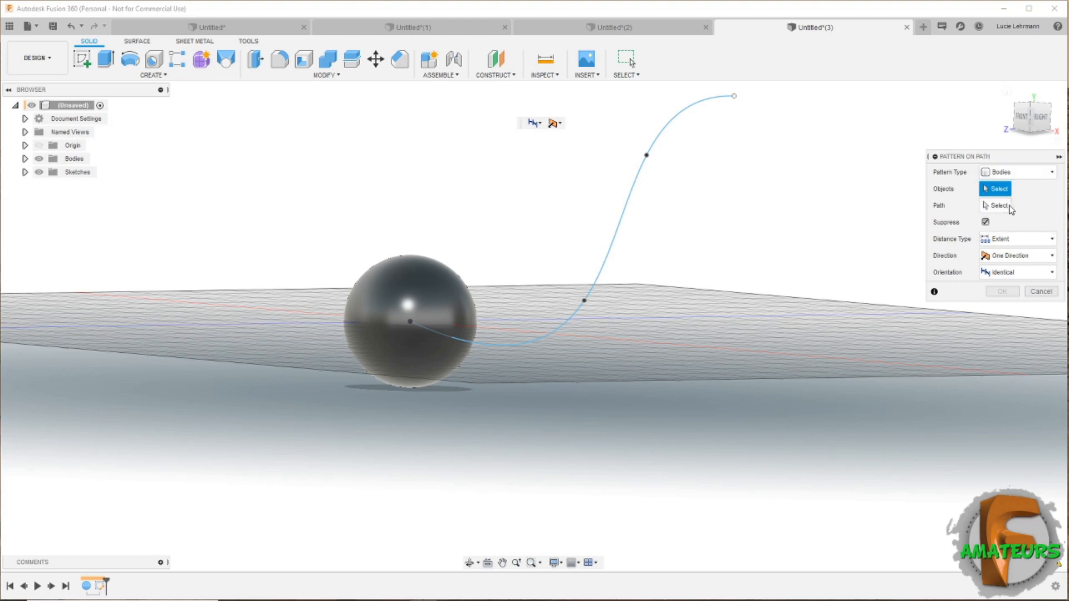
click(446, 287)
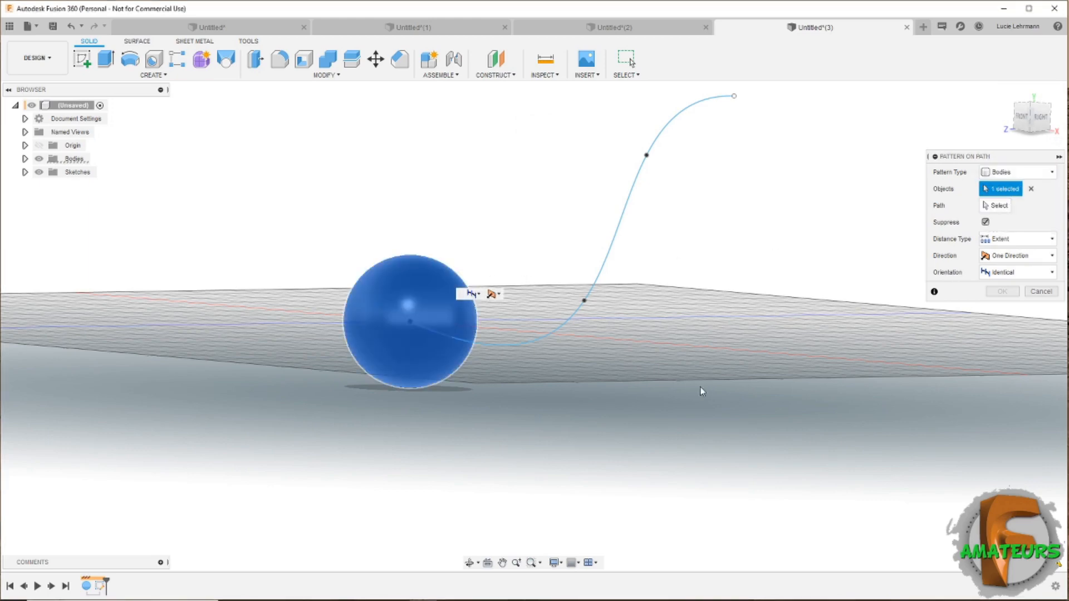
click(999, 206)
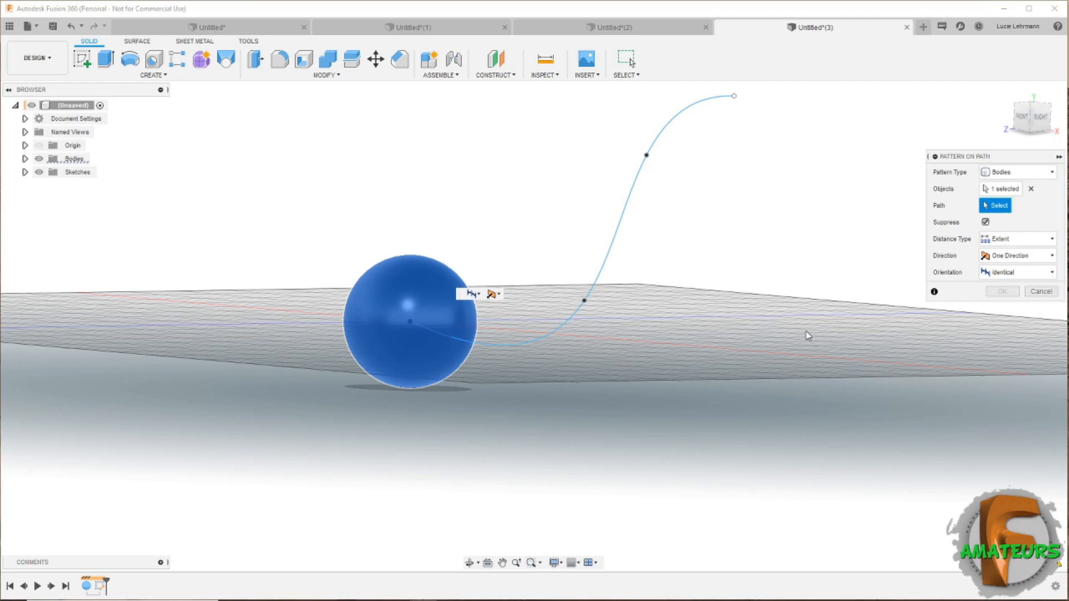
shift+middle_drag(807, 331, 768, 326)
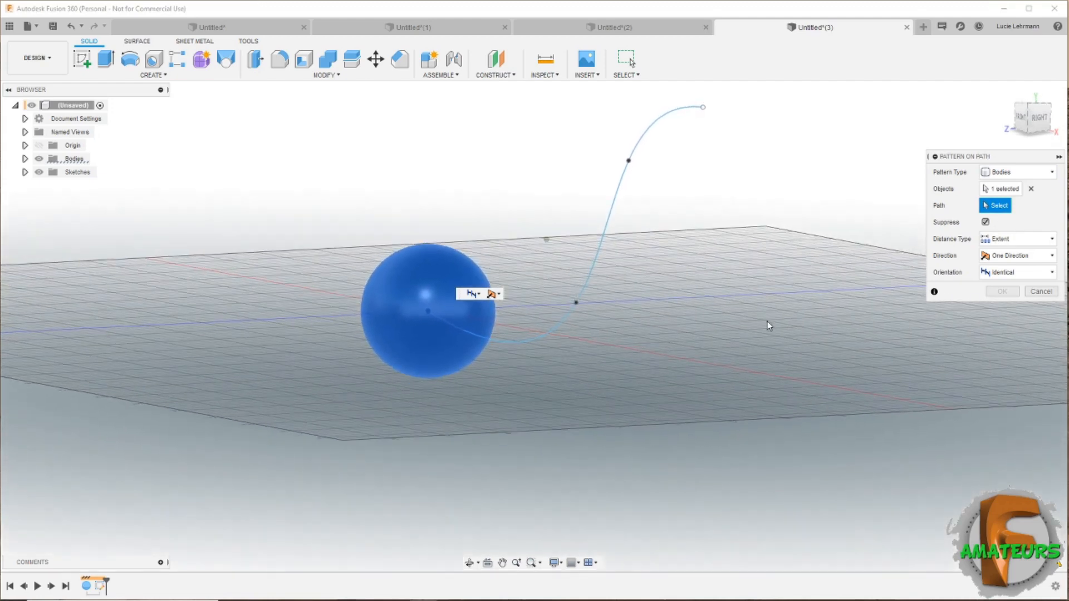
click(596, 263)
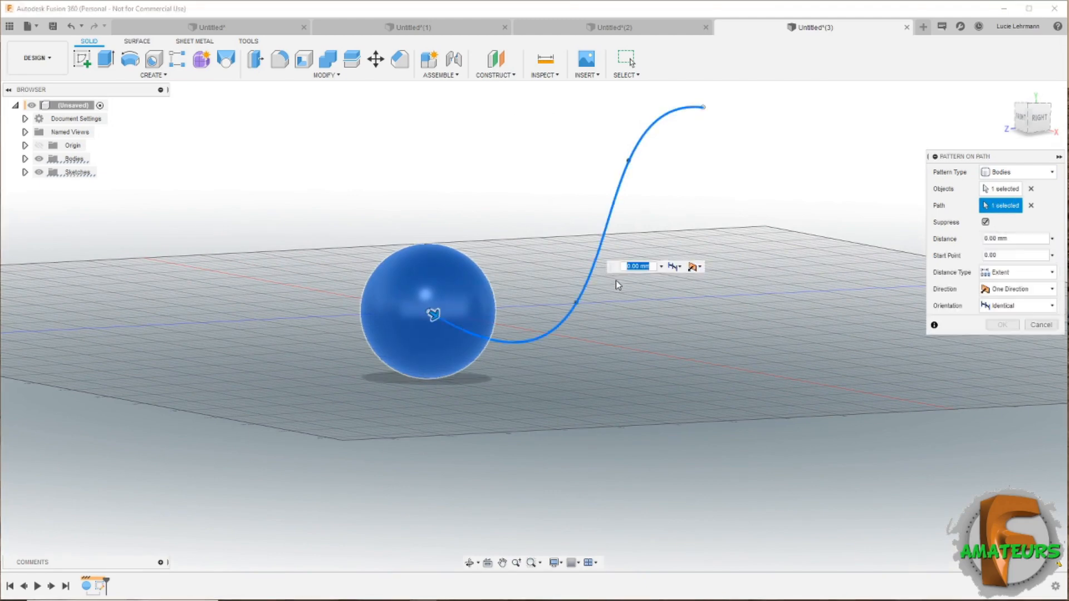
- Pattern the sphere along the spline with a quantity of 3 and an extent of about 182 mm, and complete the pattern
shift+middle_drag(759, 298, 773, 307)
shift+middle_drag(771, 306, 398, 313)
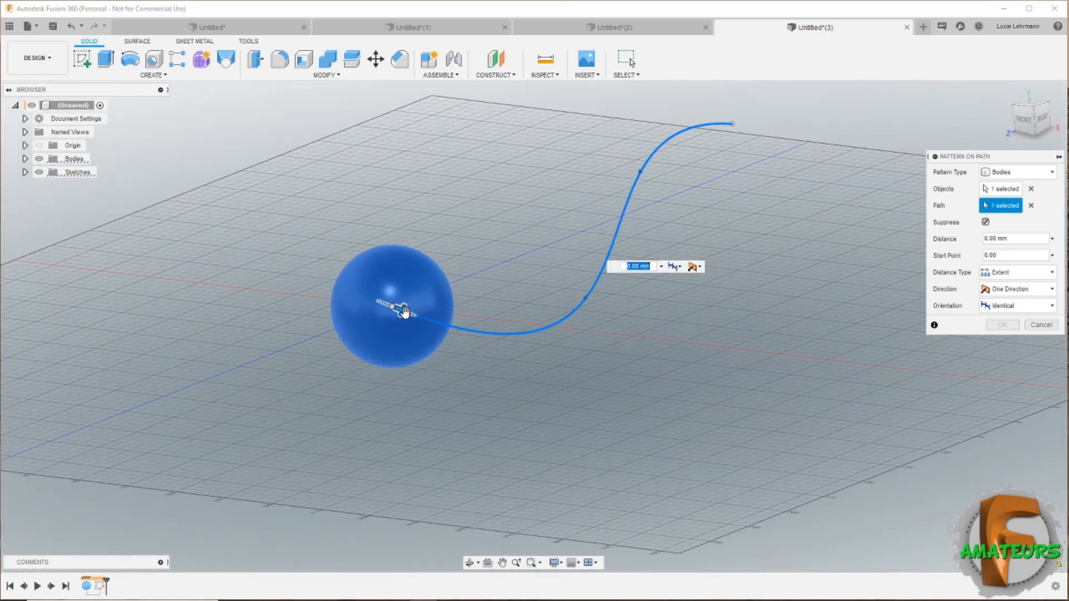
drag(410, 311, 652, 149)
shift+middle_drag(911, 272, 817, 273)
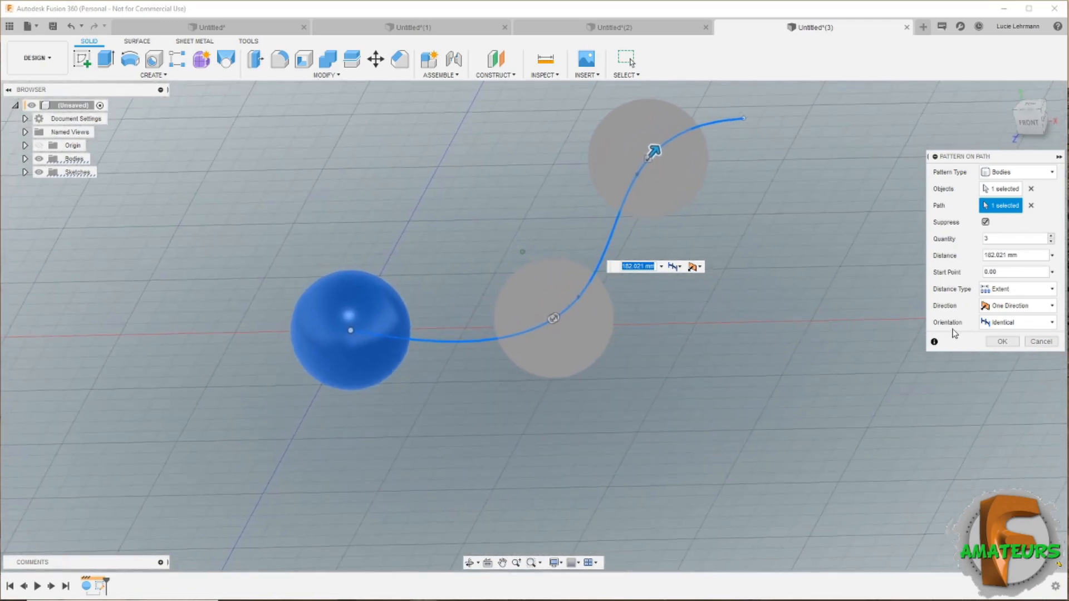
click(1004, 341)
shift+middle_drag(907, 353, 864, 350)
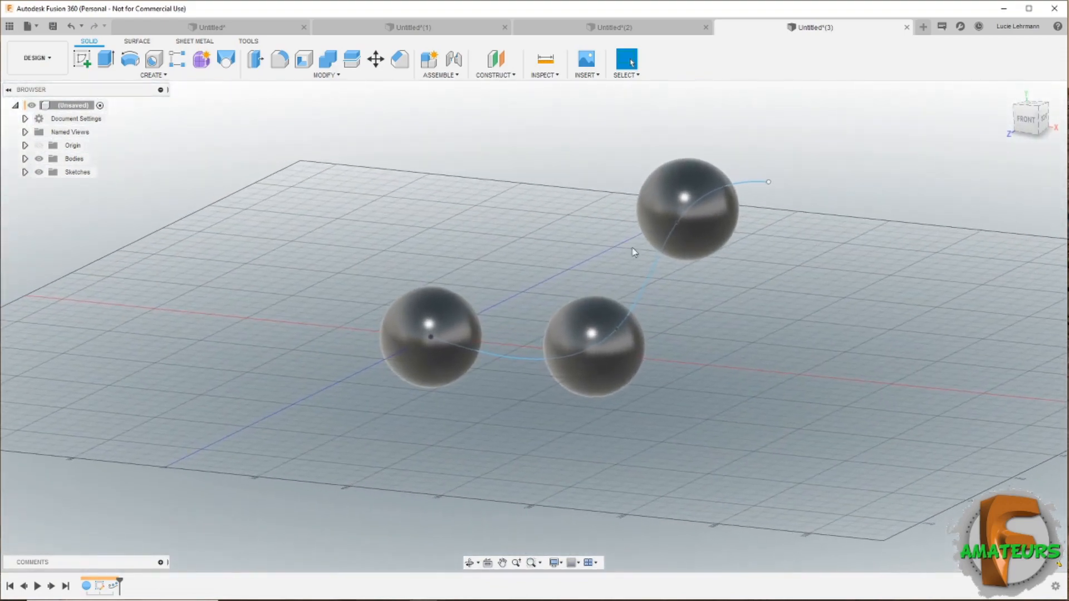
scroll(670, 255, down, 4)
scroll(666, 252, up, 1)
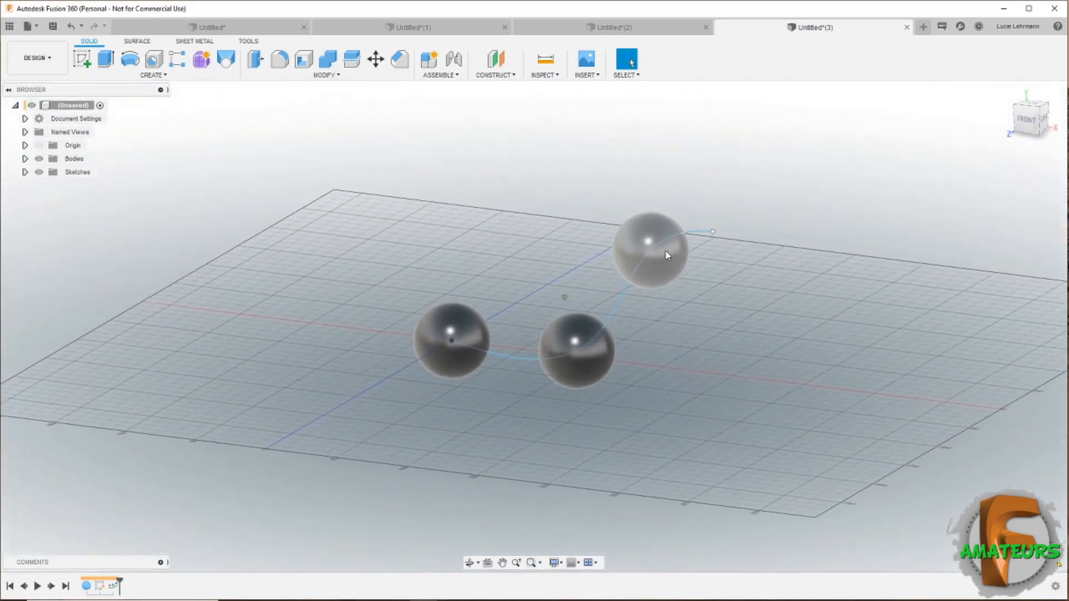
- Open a new design and sketch a wavy five-point fit point spline from the origin on the front XY plane, curling back at its upper end
click(923, 26)
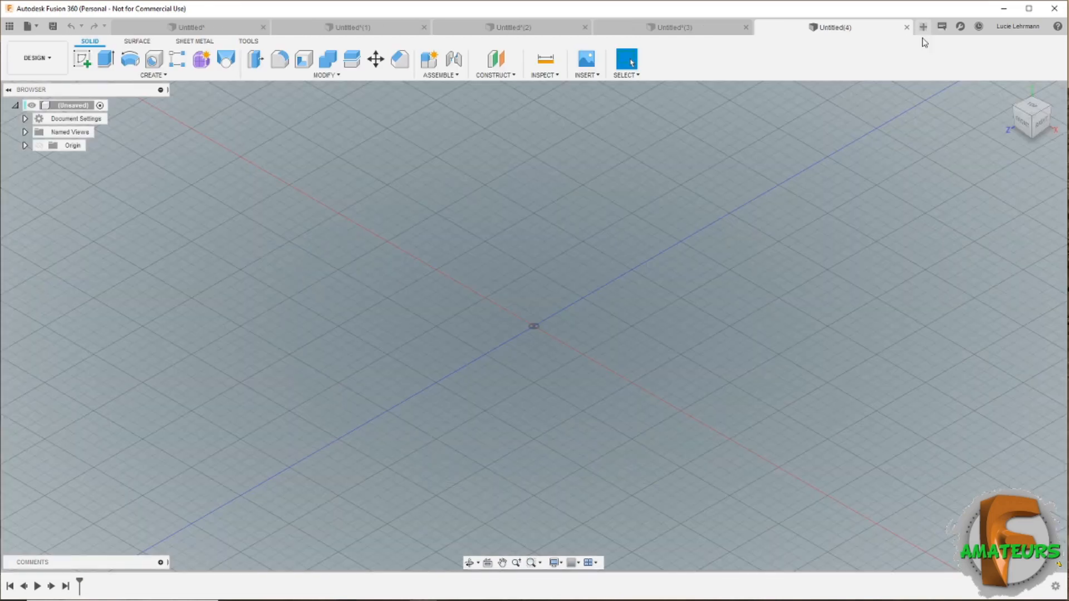
click(82, 59)
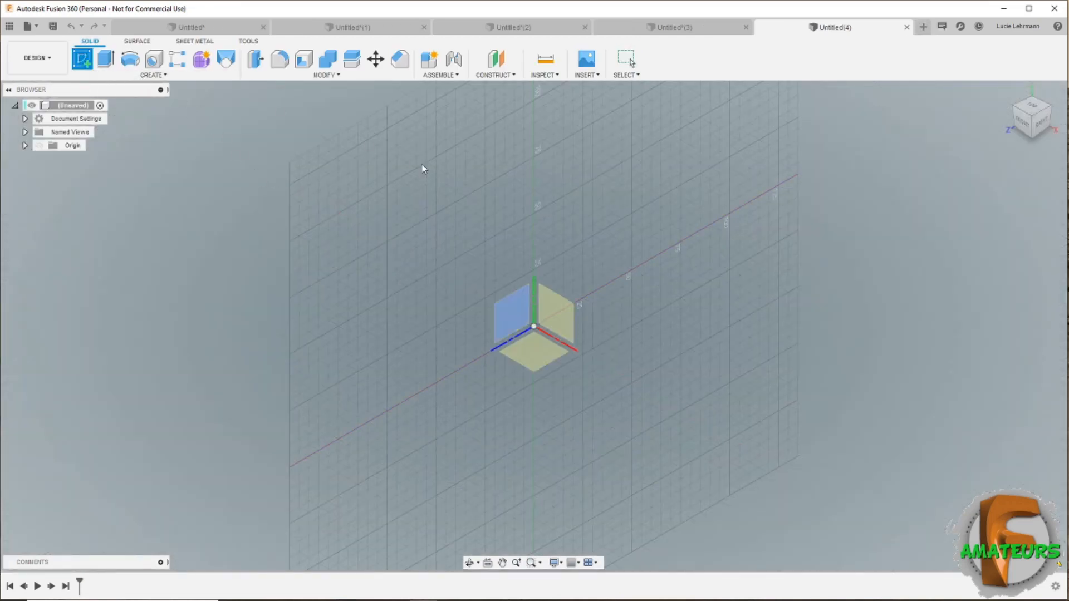
click(553, 302)
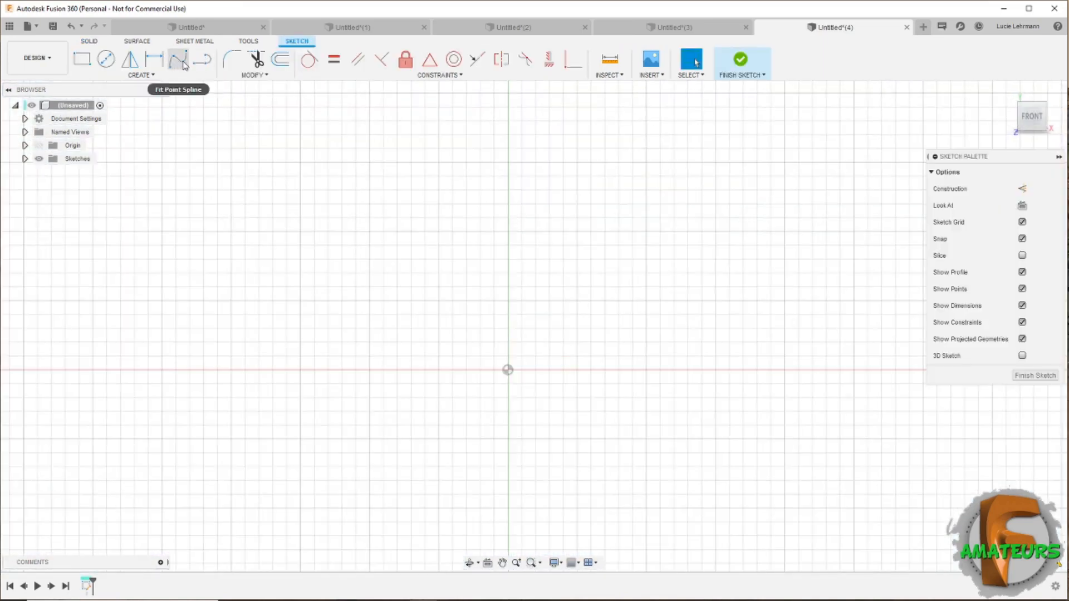
click(183, 66)
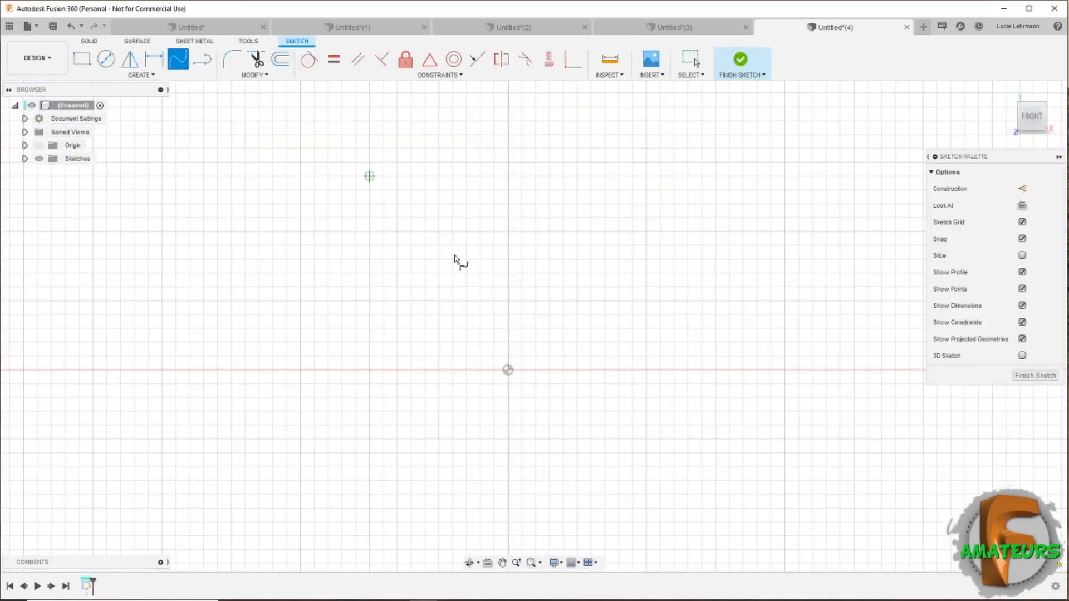
click(508, 370)
click(638, 261)
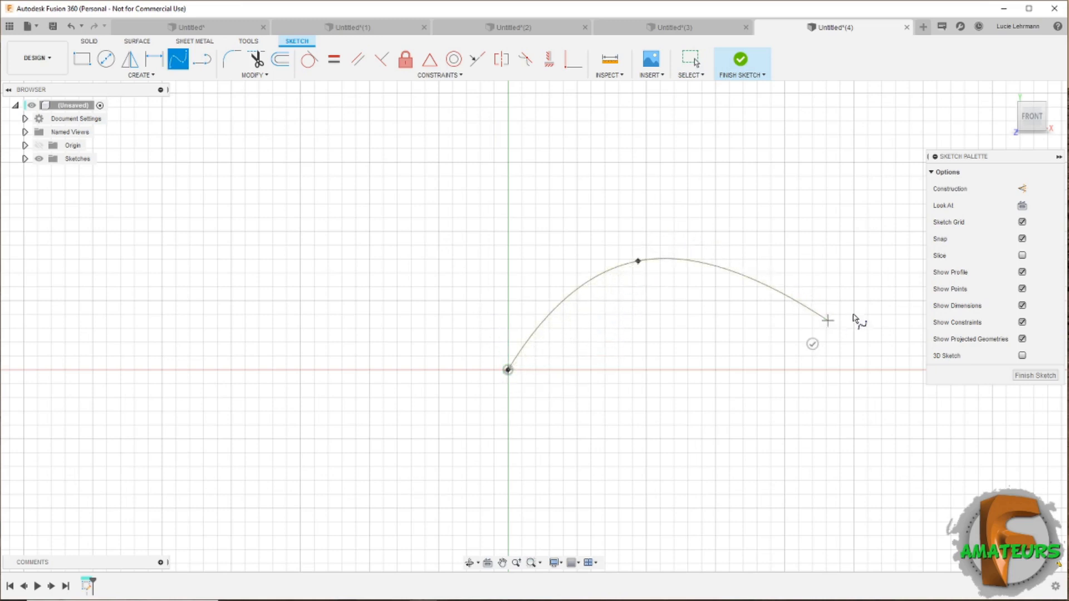
click(828, 320)
click(905, 196)
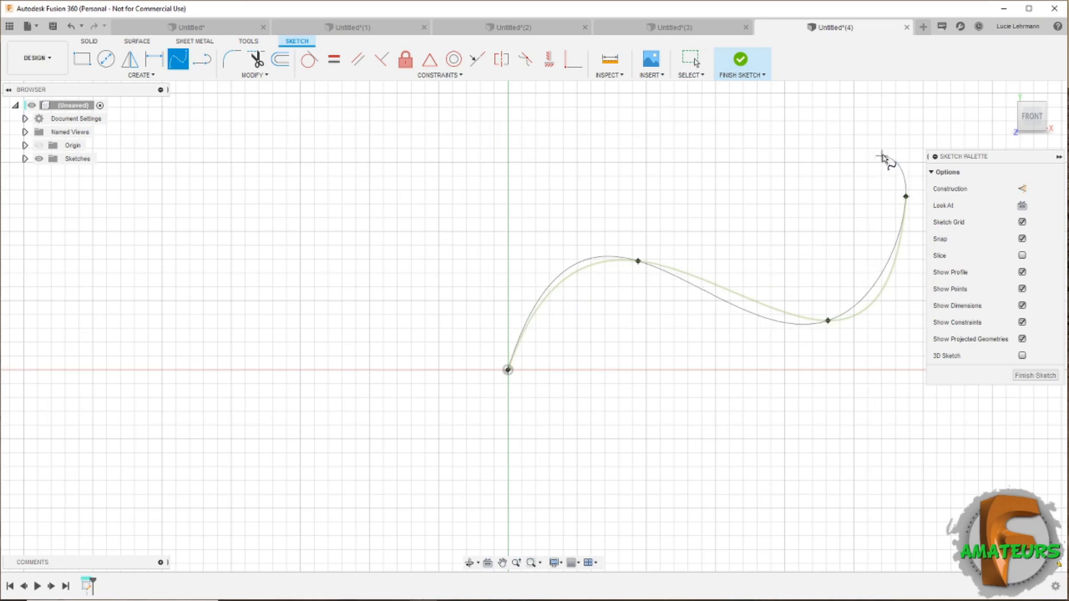
click(853, 120)
click(860, 94)
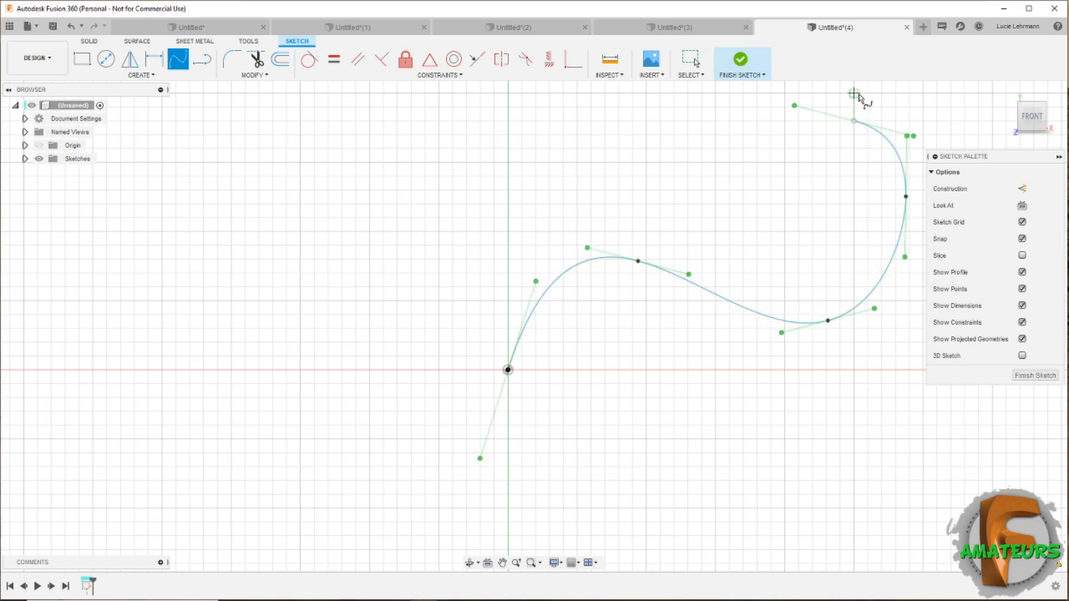
click(740, 61)
- Finish the spline sketch and create a 15 x 15 mm box as a new body on the horizontal plane, with one corner at the origin
click(153, 75)
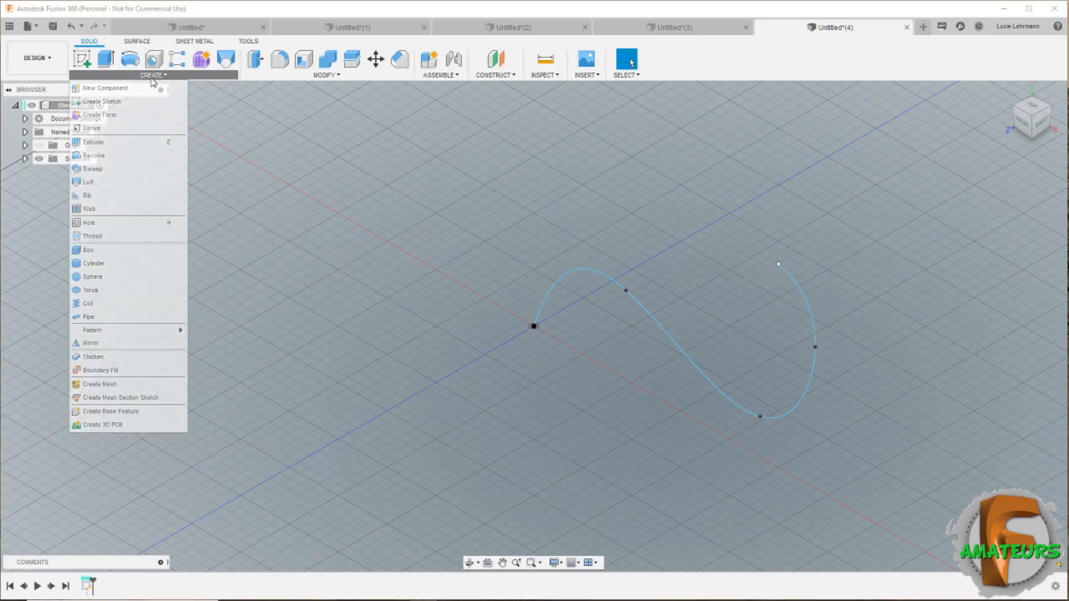
click(98, 255)
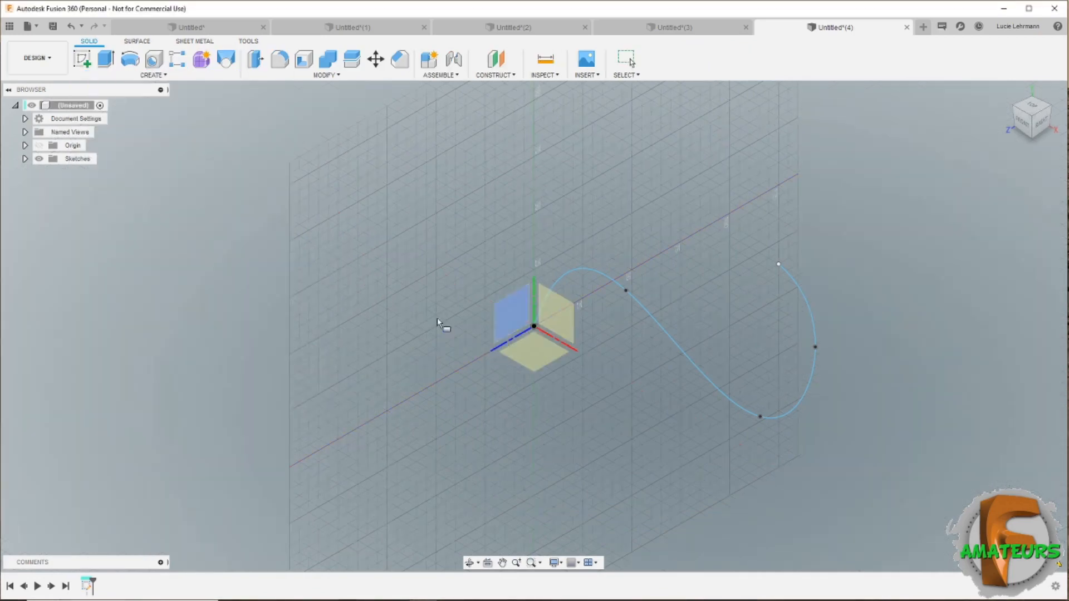
click(539, 339)
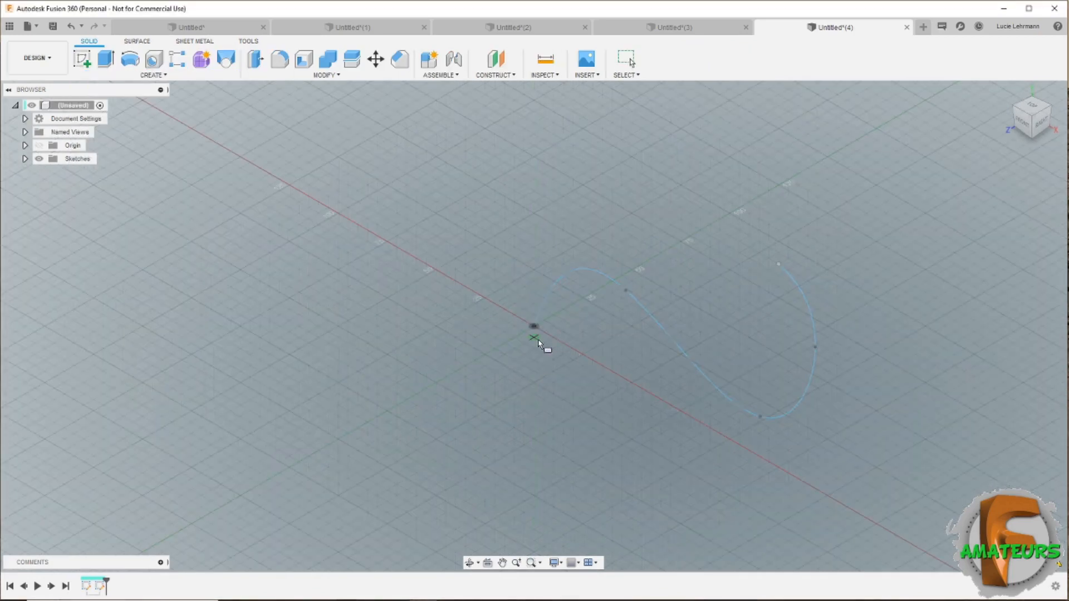
click(533, 326)
click(537, 363)
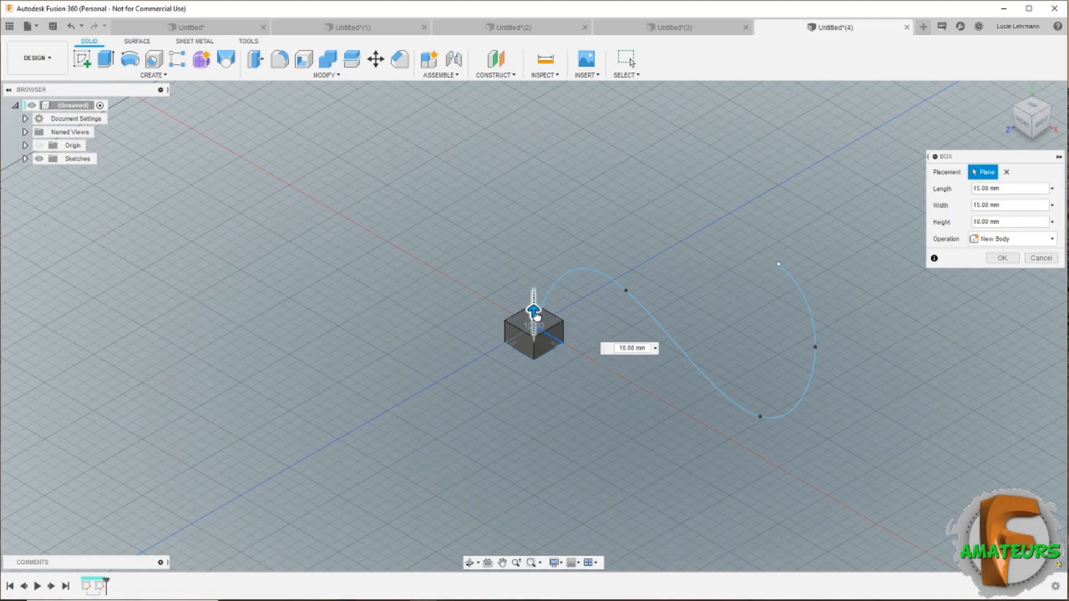
click(1002, 258)
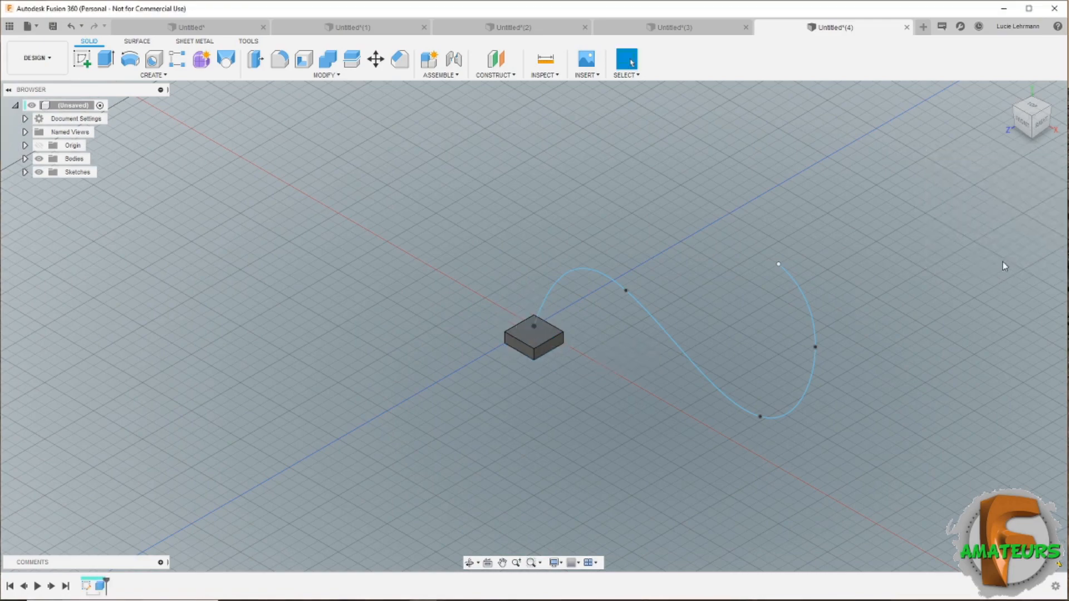
- Start a Pattern on Path of type Bodies with the box as the object and the spline as the path
shift+middle_drag(1002, 267, 440, 358)
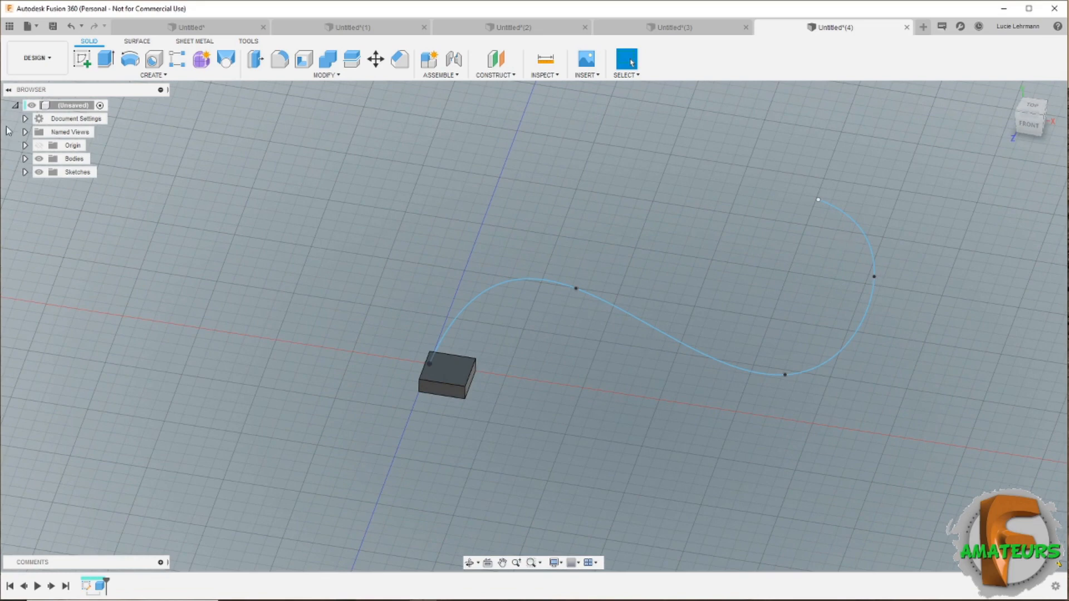
click(162, 75)
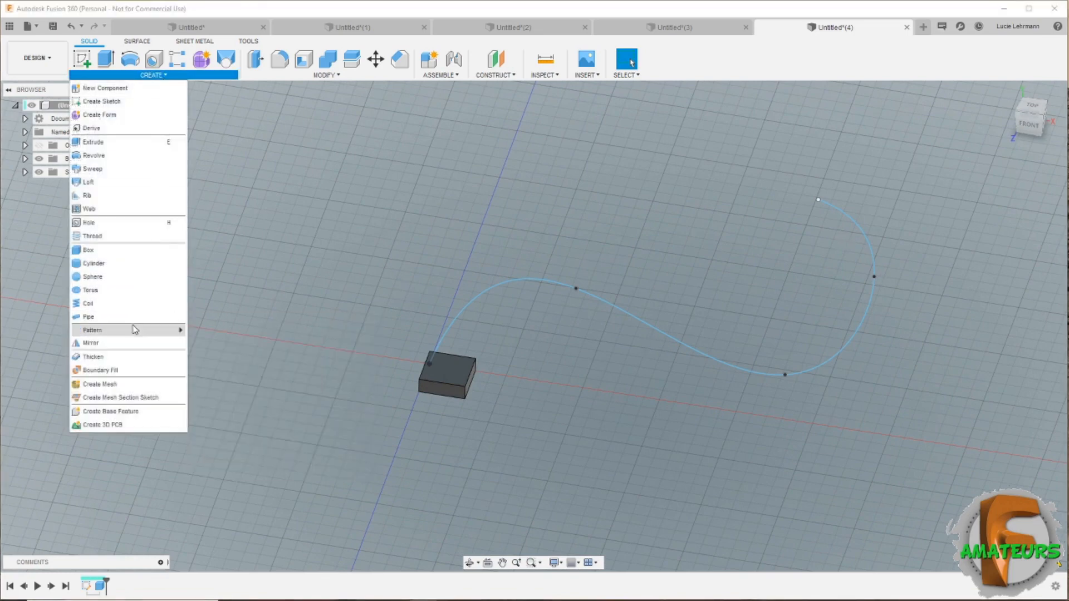
mouse_move(134, 330)
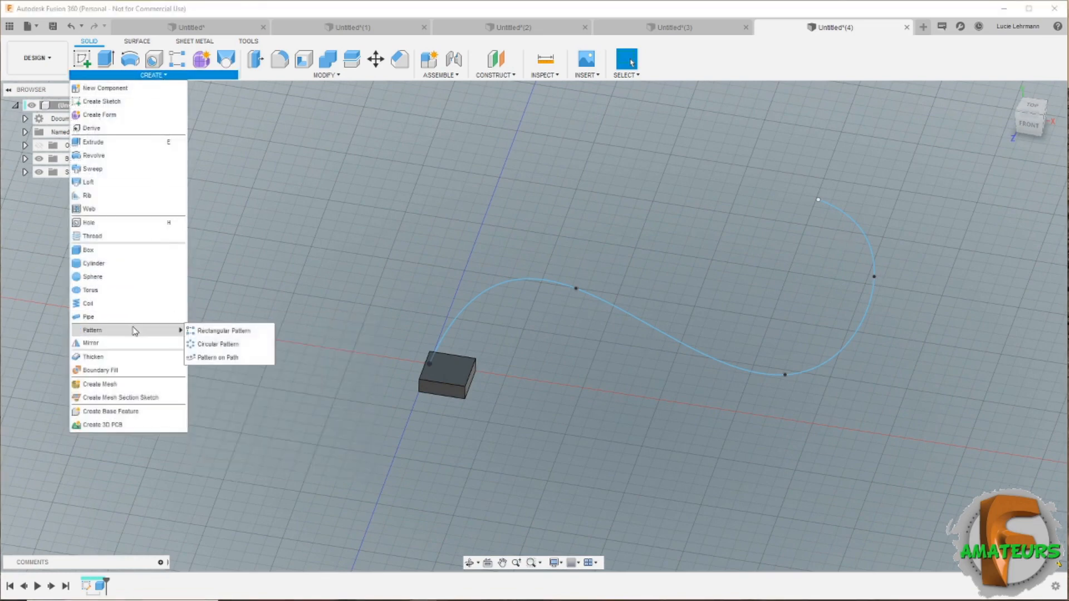
click(229, 361)
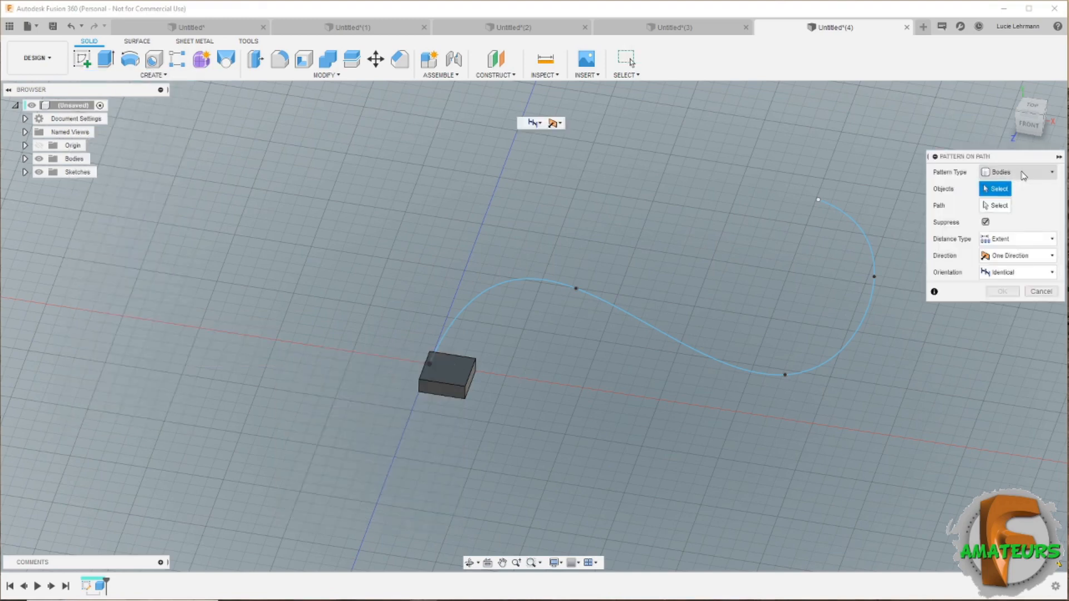
click(468, 348)
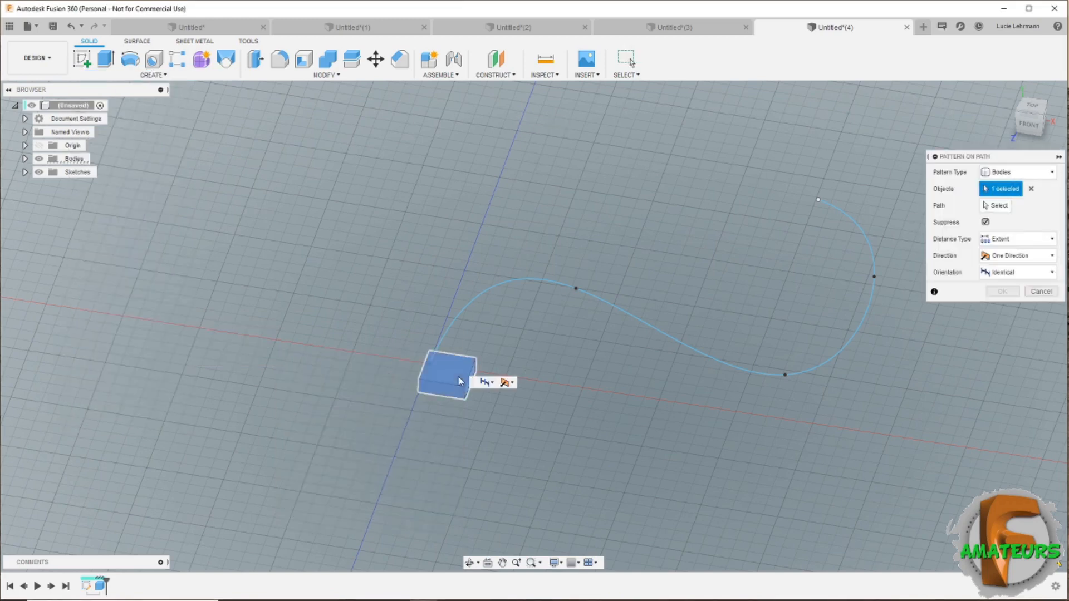
click(997, 205)
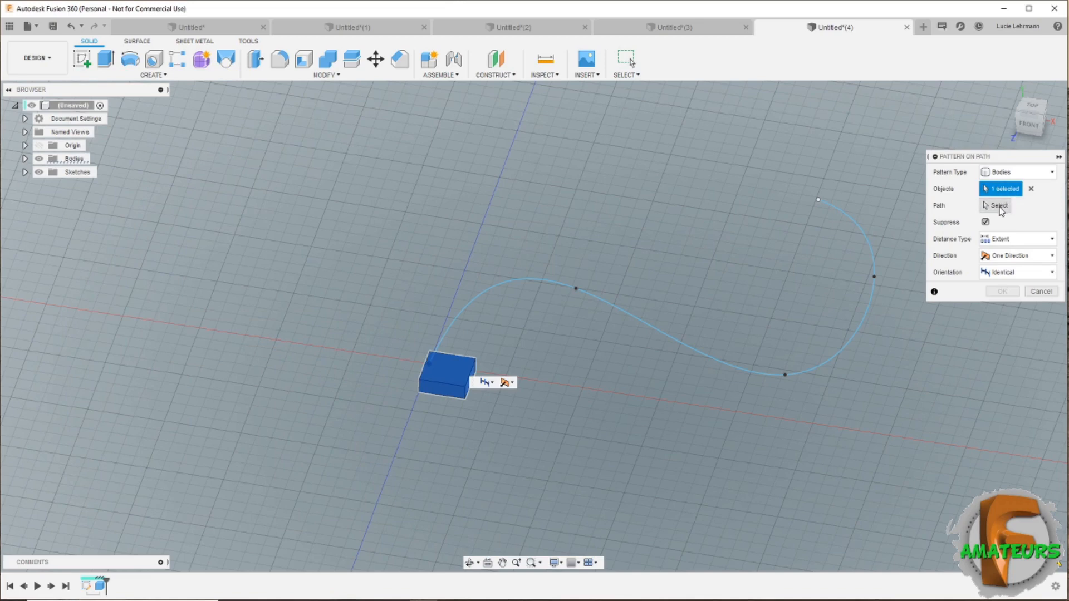
click(535, 280)
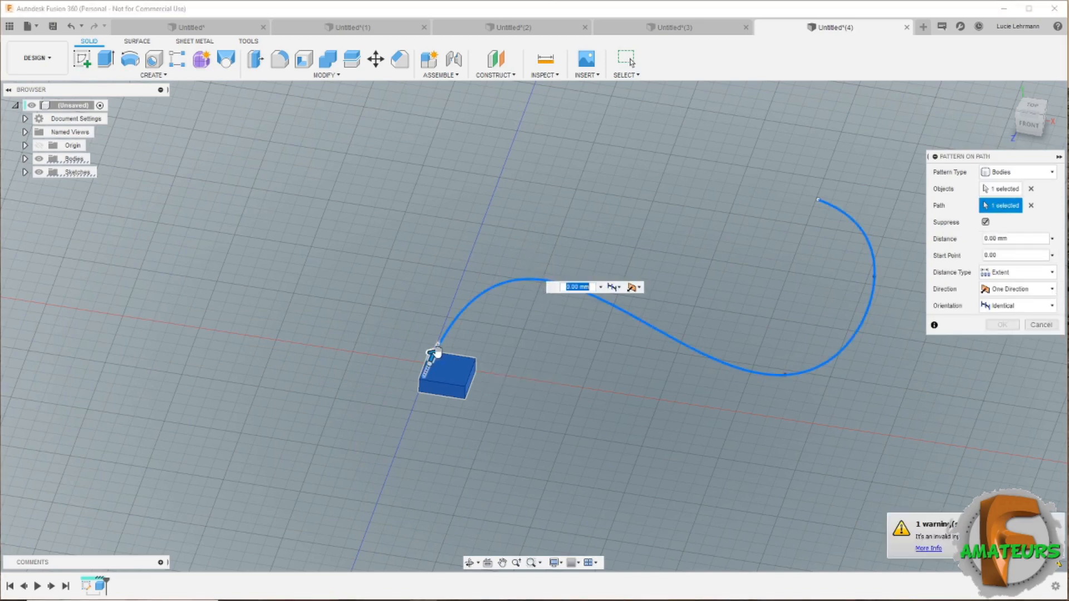
- Extend the box pattern about 112 mm along the spline and set its orientation to Path Direction
drag(434, 359, 706, 355)
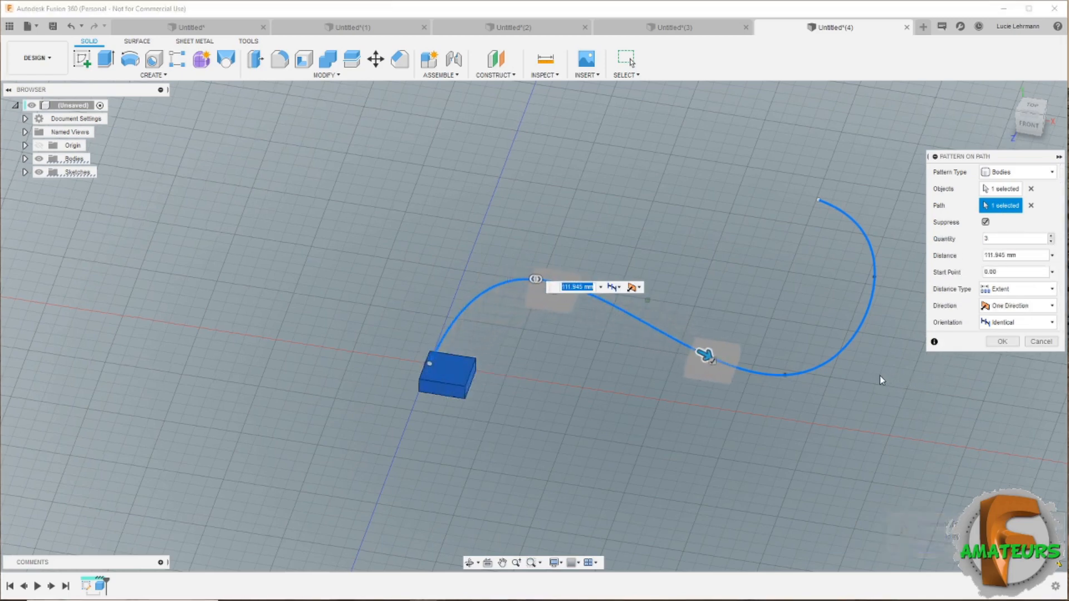
shift+middle_drag(879, 375, 906, 355)
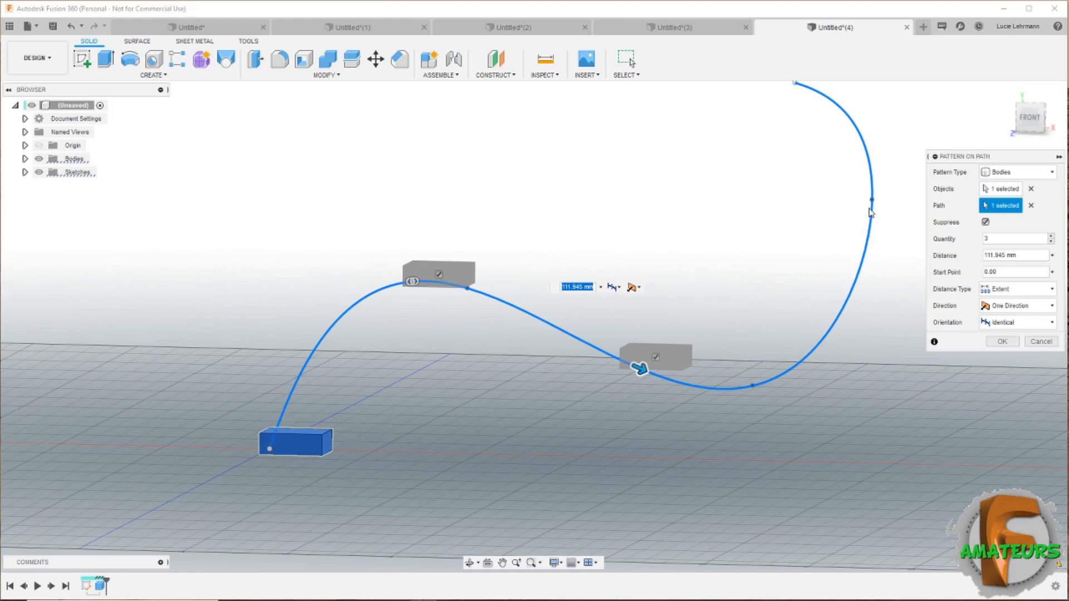
click(1048, 323)
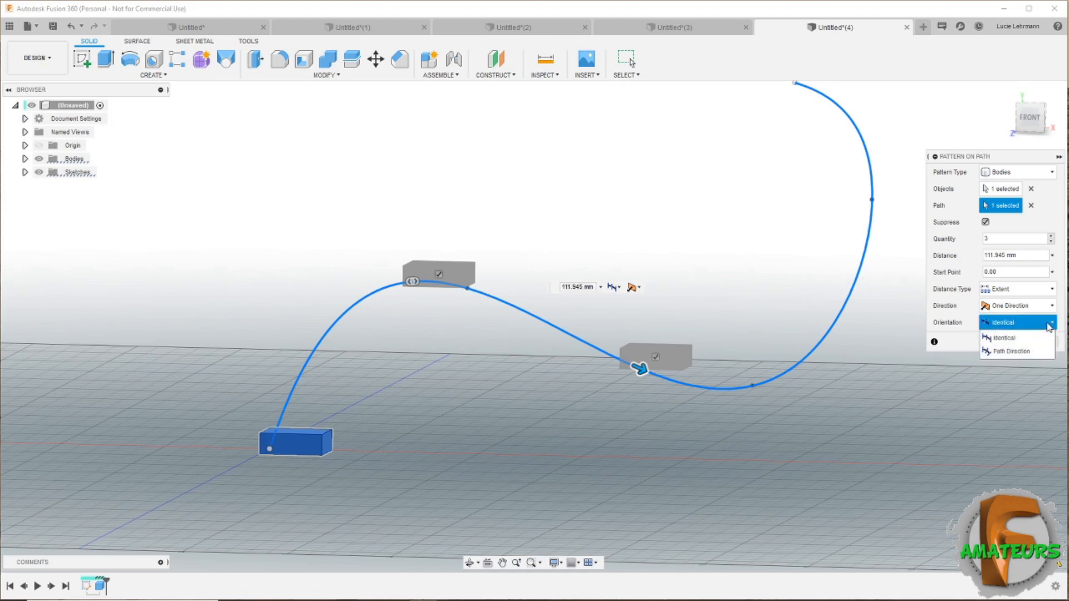
click(1022, 352)
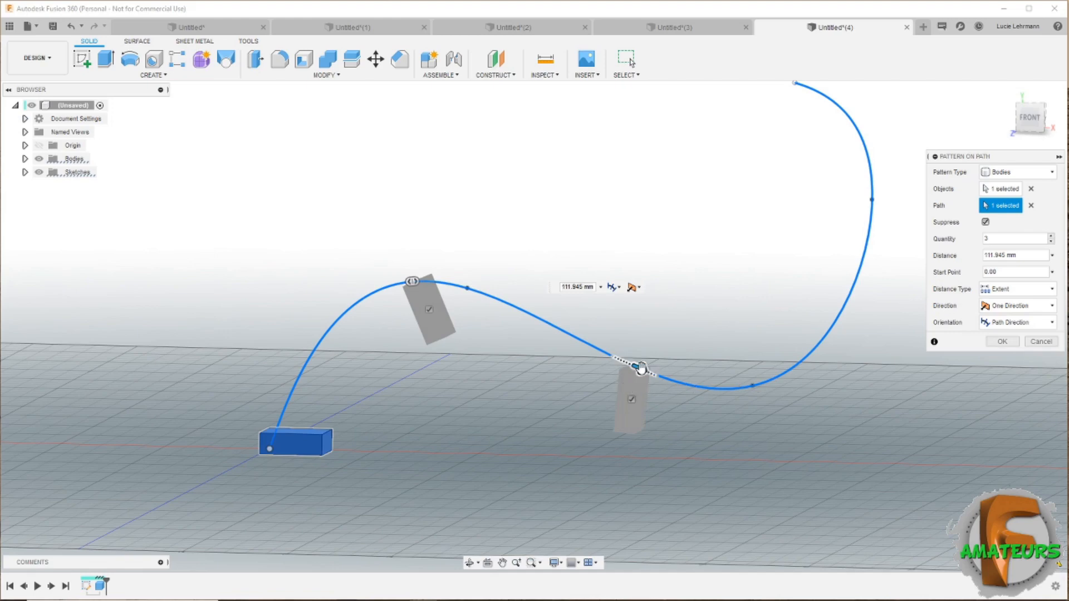
- Stretch the pattern's extent to about 135 mm along the spline and raise the quantity to 12
drag(641, 368, 735, 388)
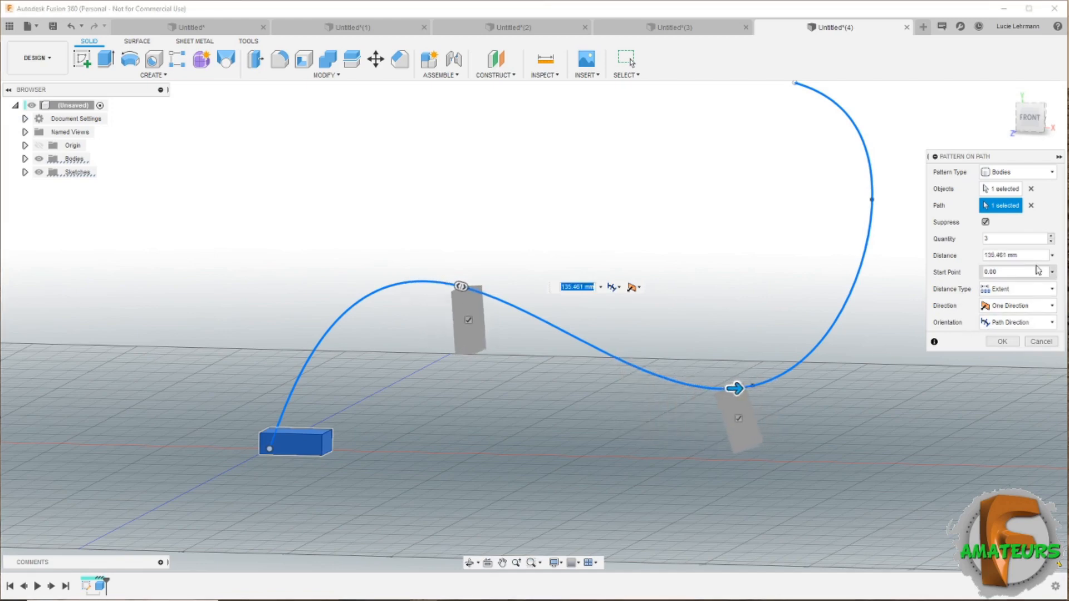
click(1052, 237)
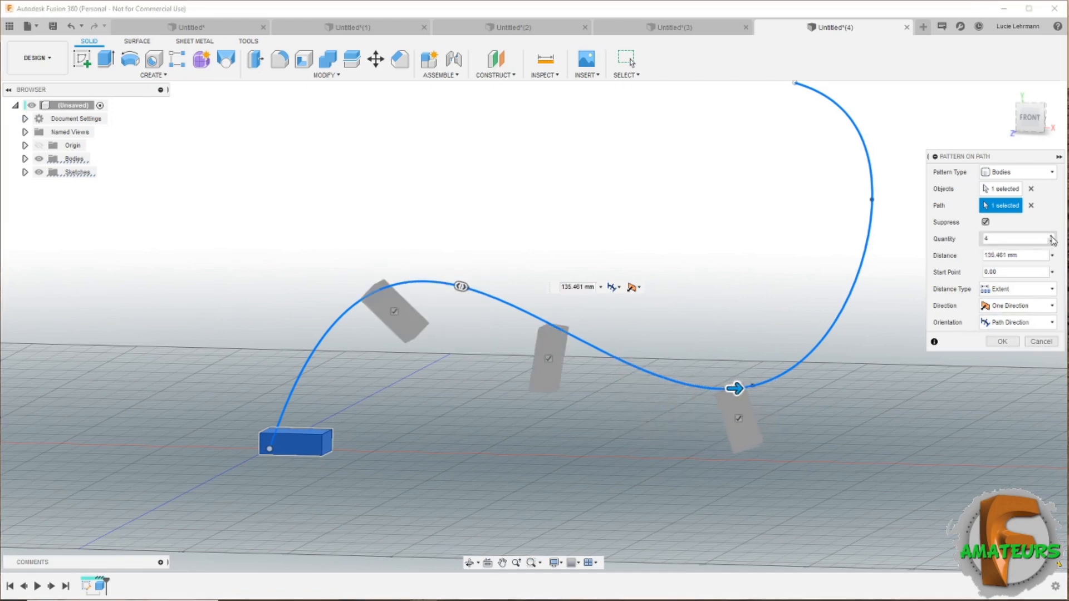
click(1051, 237)
click(1052, 237)
click(1052, 237)
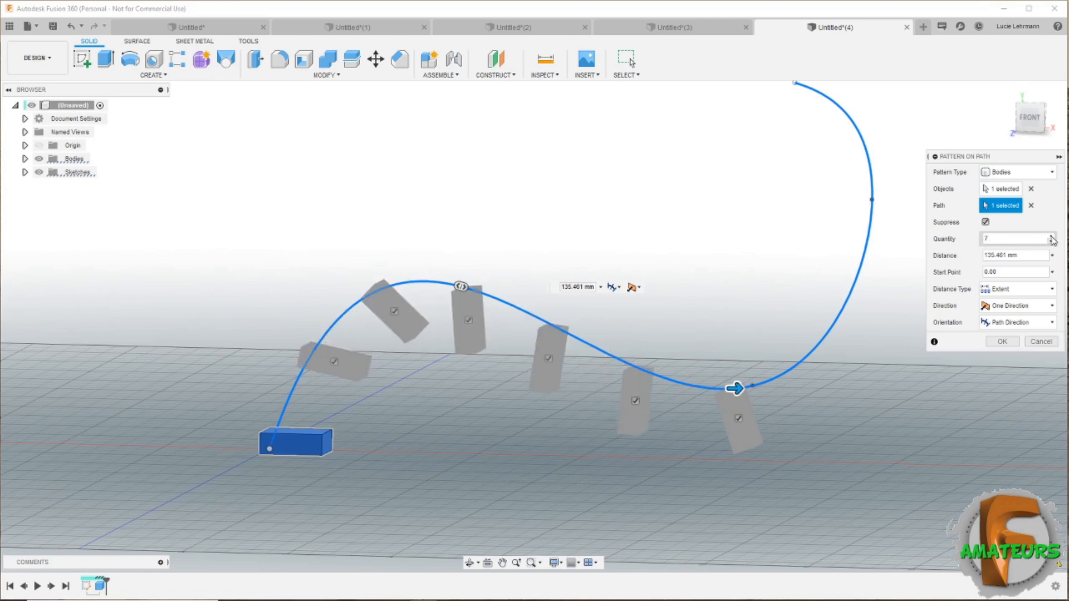
click(1052, 237)
click(1052, 237)
click(1052, 237)
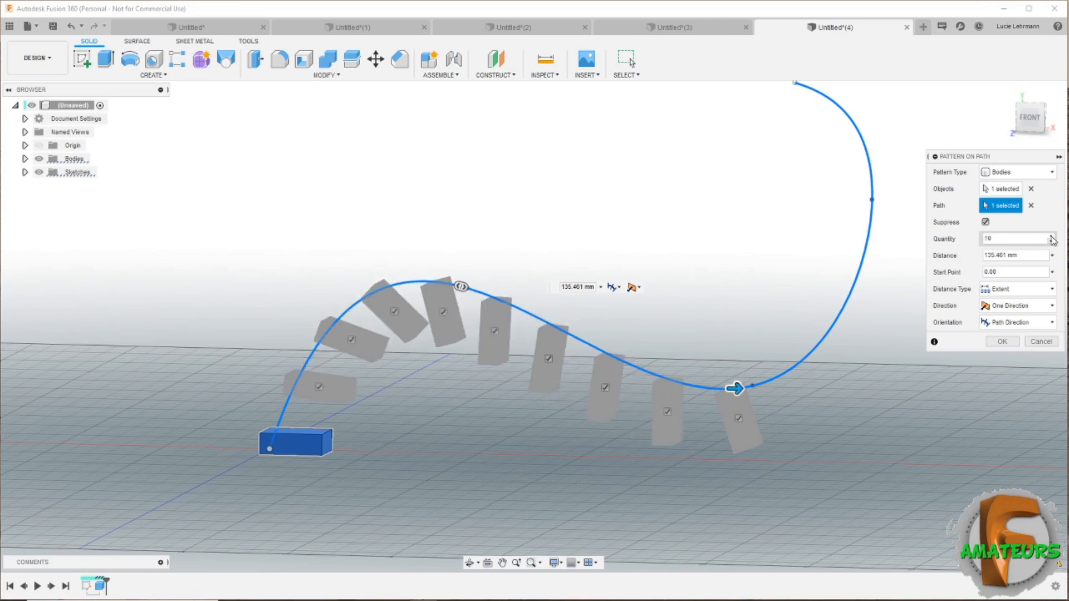
click(1052, 237)
click(1052, 237)
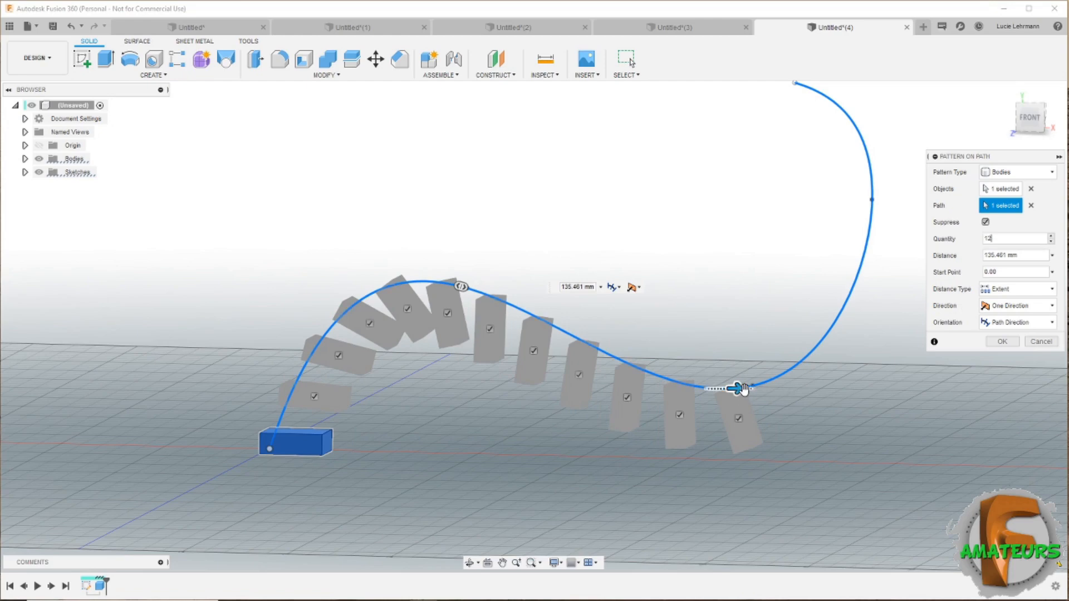
- Stretch the pattern's extent to about 206 mm, towards the spline's upper end, and complete the pattern
drag(742, 388, 867, 157)
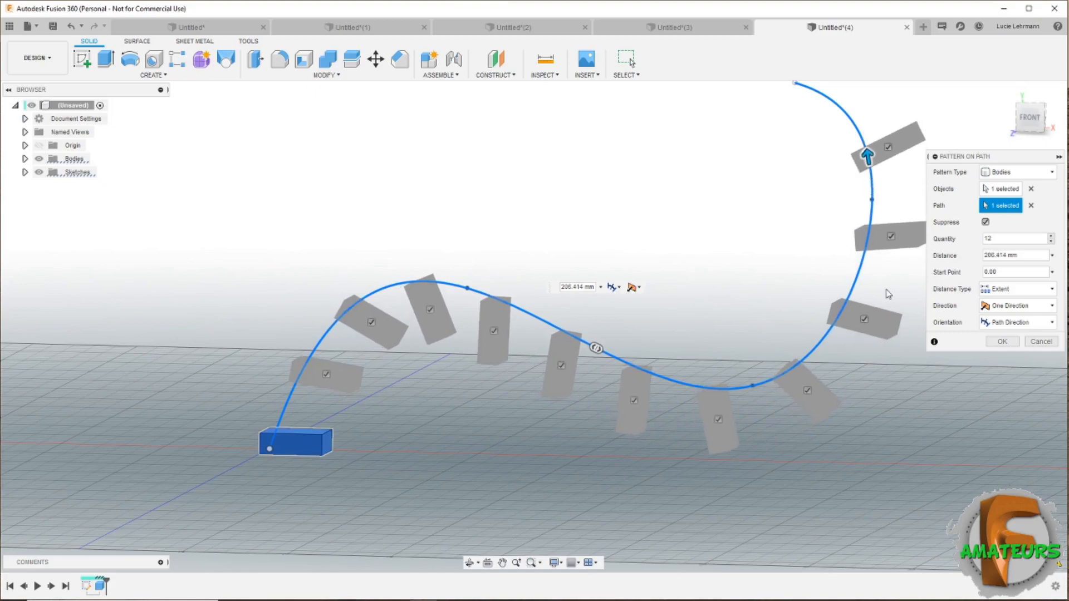
shift+middle_drag(860, 292, 983, 406)
click(998, 344)
shift+middle_drag(778, 545, 747, 535)
scroll(743, 529, up, 3)
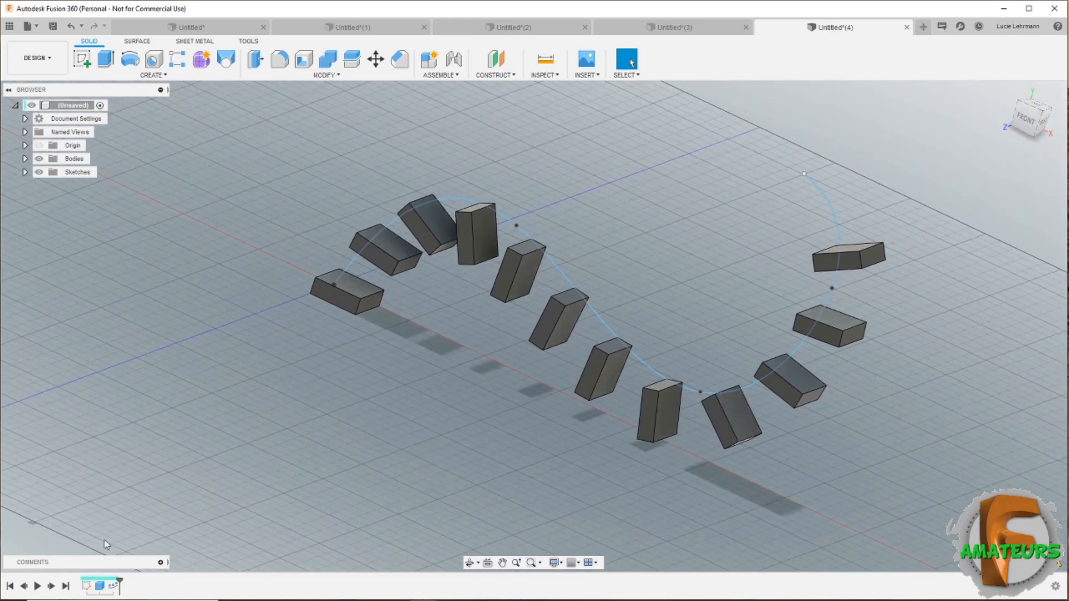
- Open the finished path pattern feature for editing from the design history
right_click(115, 586)
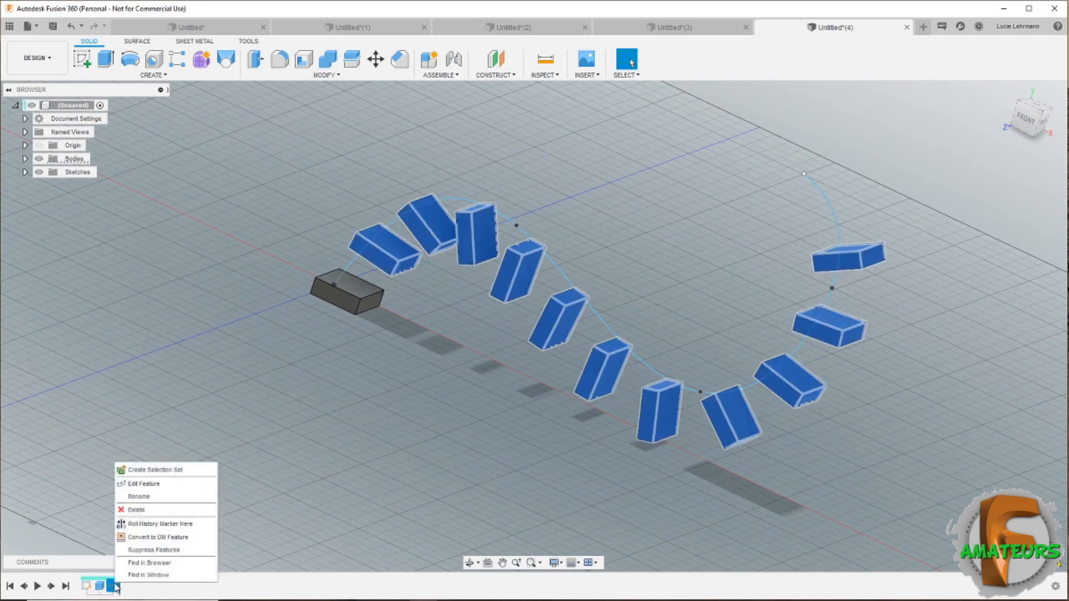
click(158, 486)
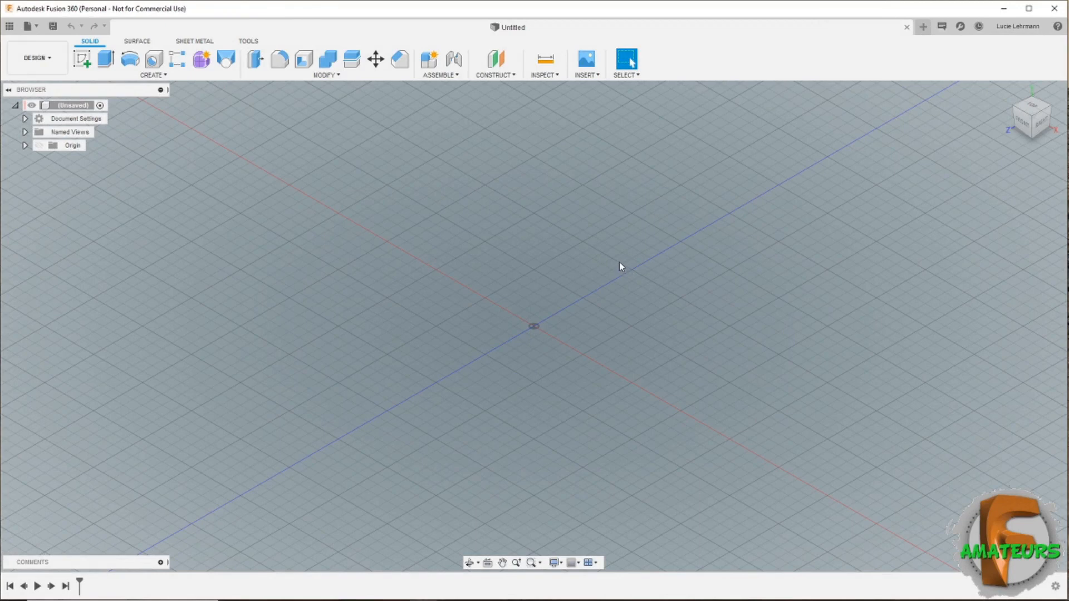
- In the empty design, create a cylinder about 184 mm in diameter and 10 mm high, centred on the origin on the horizontal plane
click(150, 75)
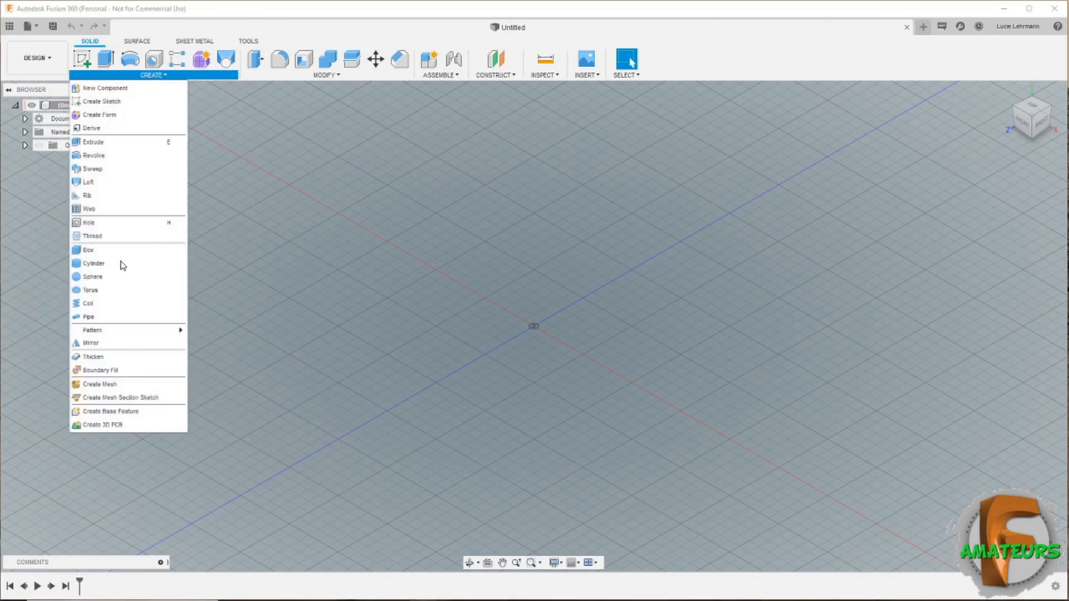
click(103, 264)
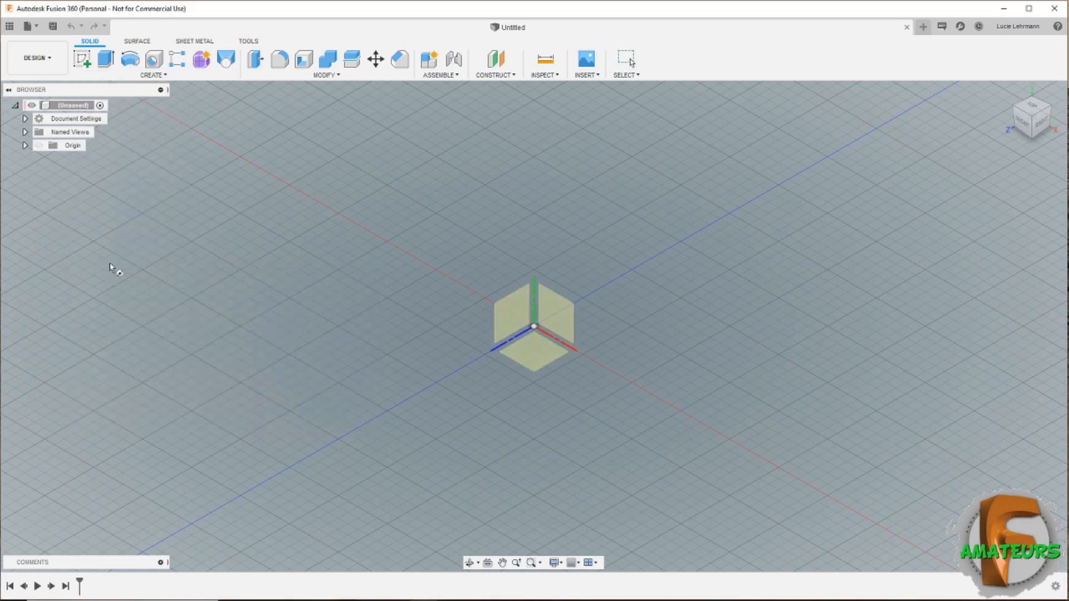
click(530, 346)
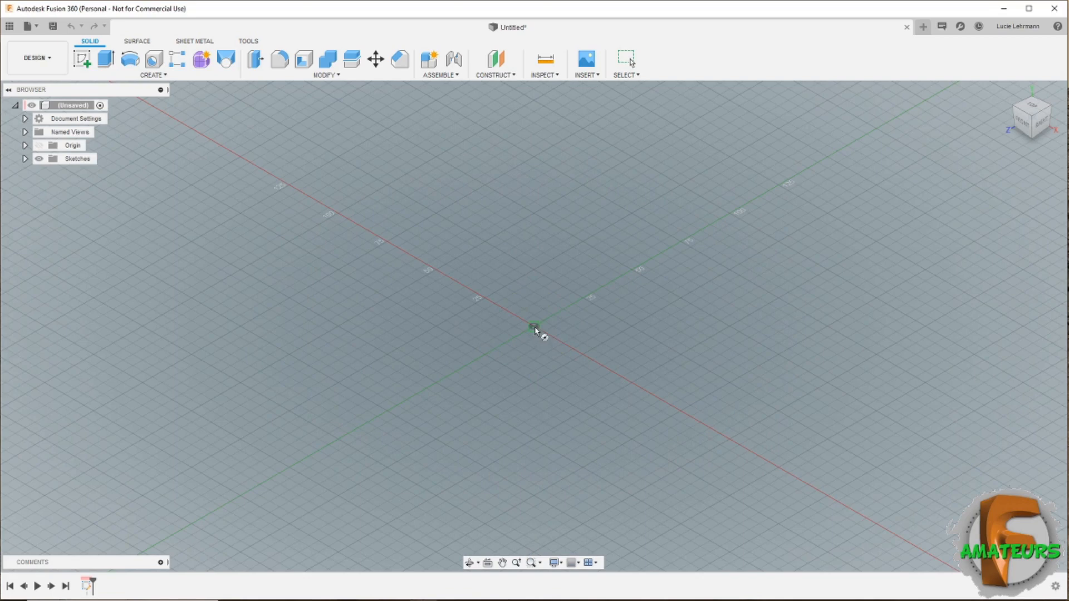
click(534, 326)
click(707, 436)
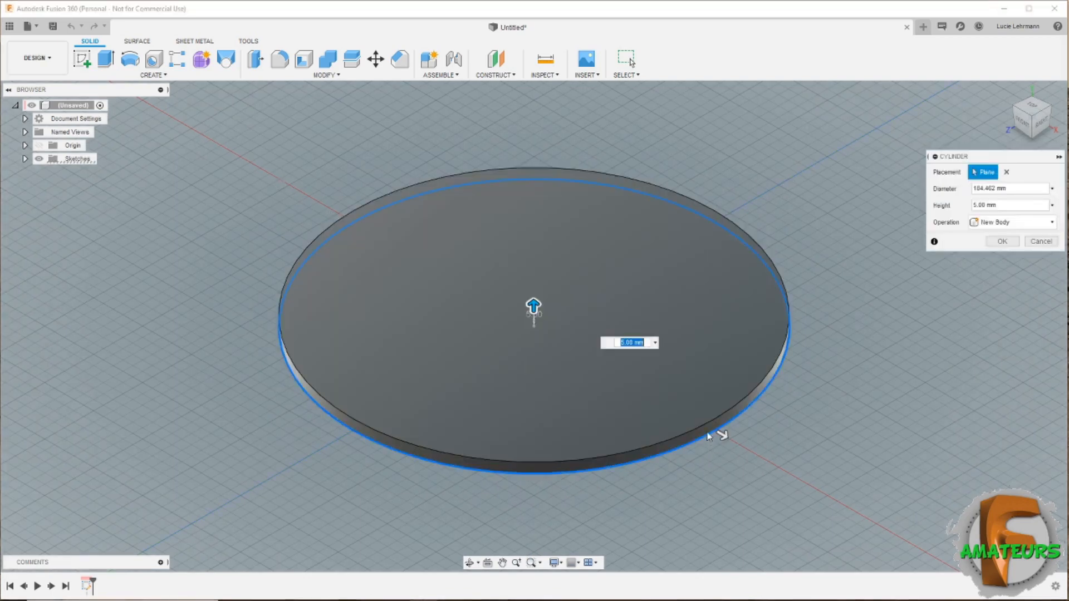
text(10)
key(Return)
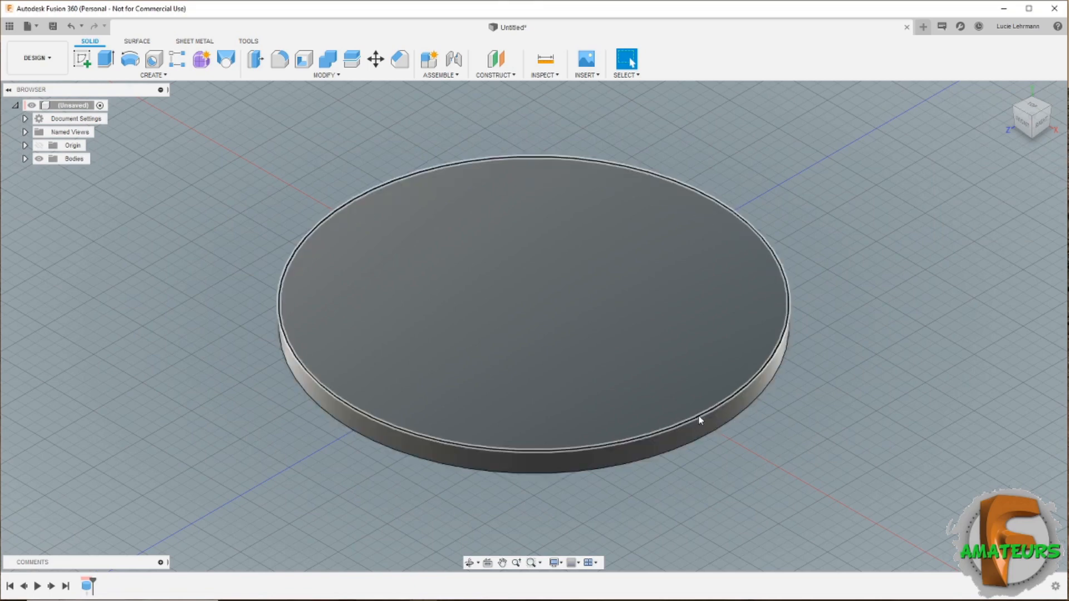
- Start a sketch on the disc's top face and draw a 10 mm circle on the negative X axis, about 75 mm from the centre
click(81, 58)
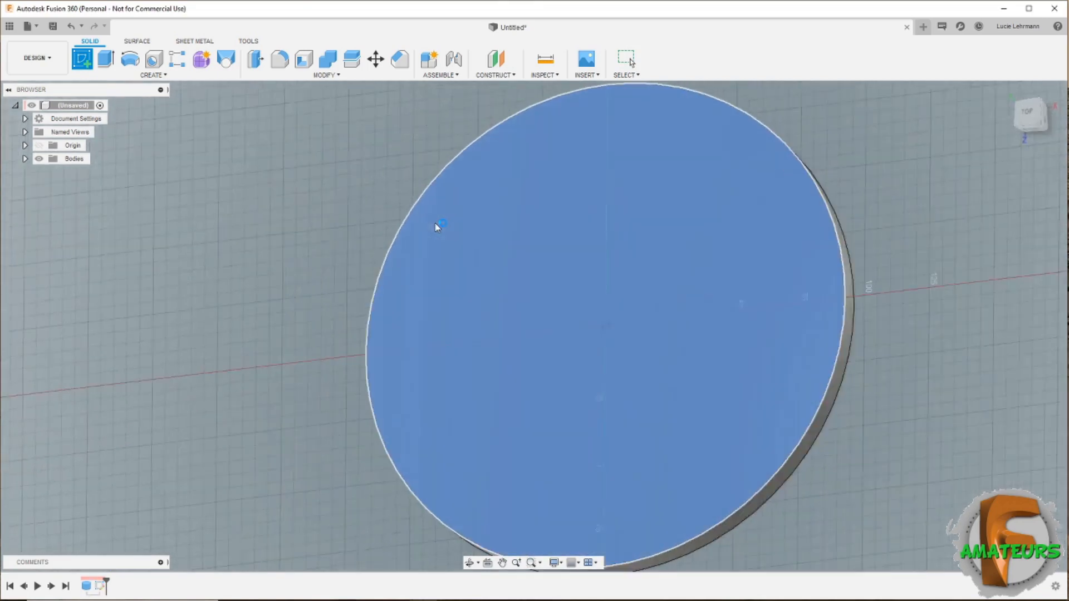
click(436, 227)
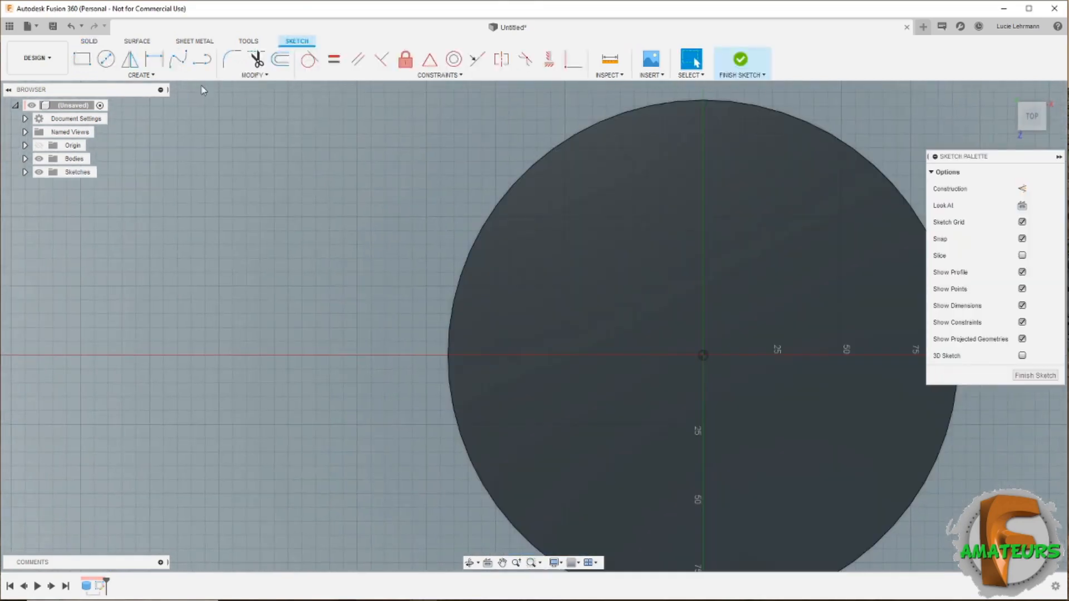
click(112, 62)
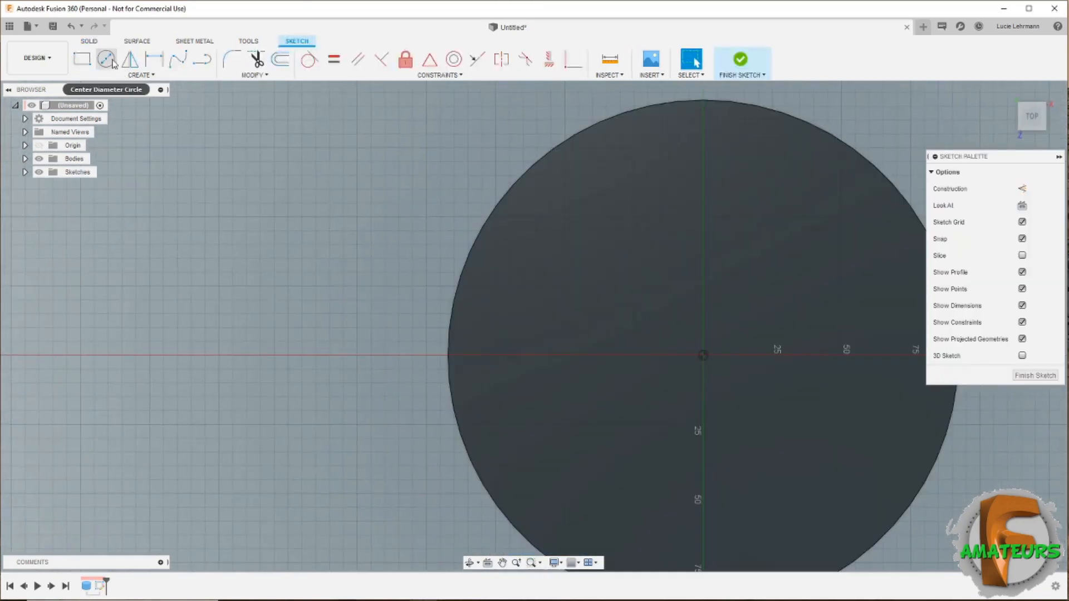
click(494, 355)
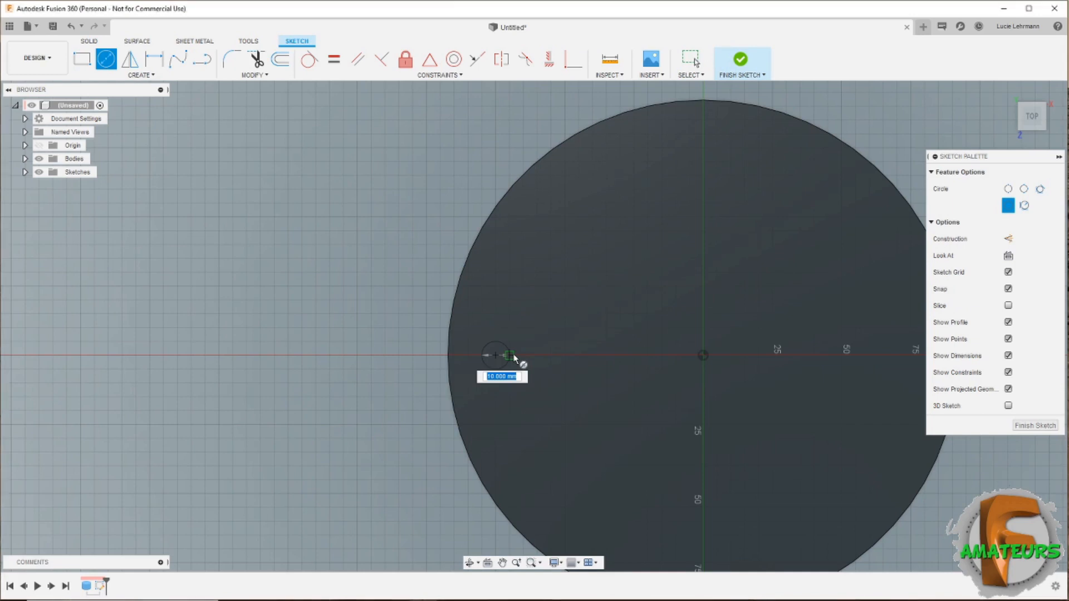
click(515, 359)
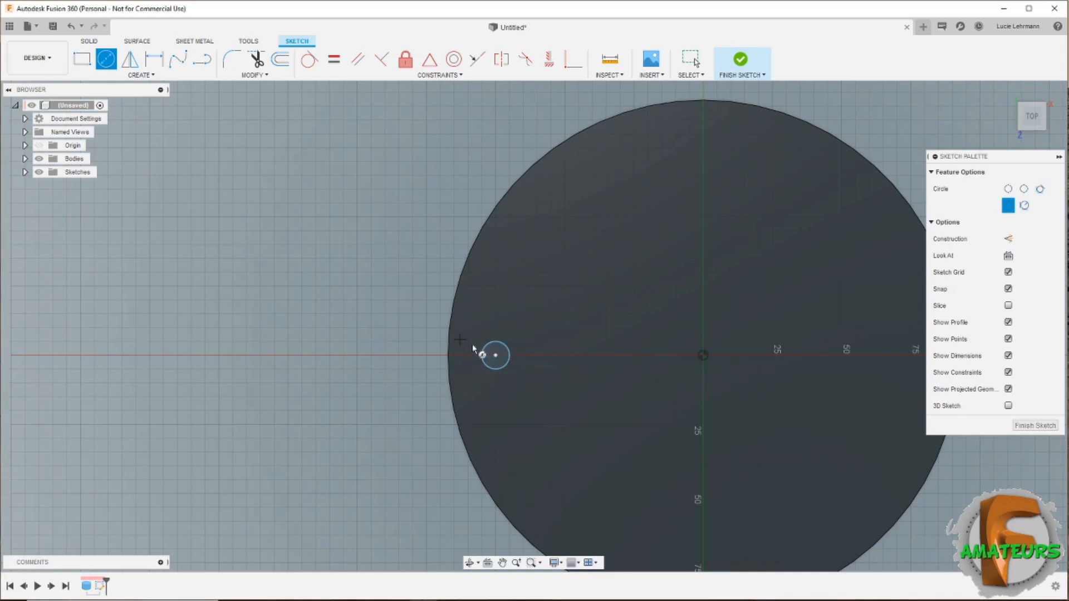
- Finish the sketch and extrude the small circle 25 mm downward as a cut through the disc
click(1035, 426)
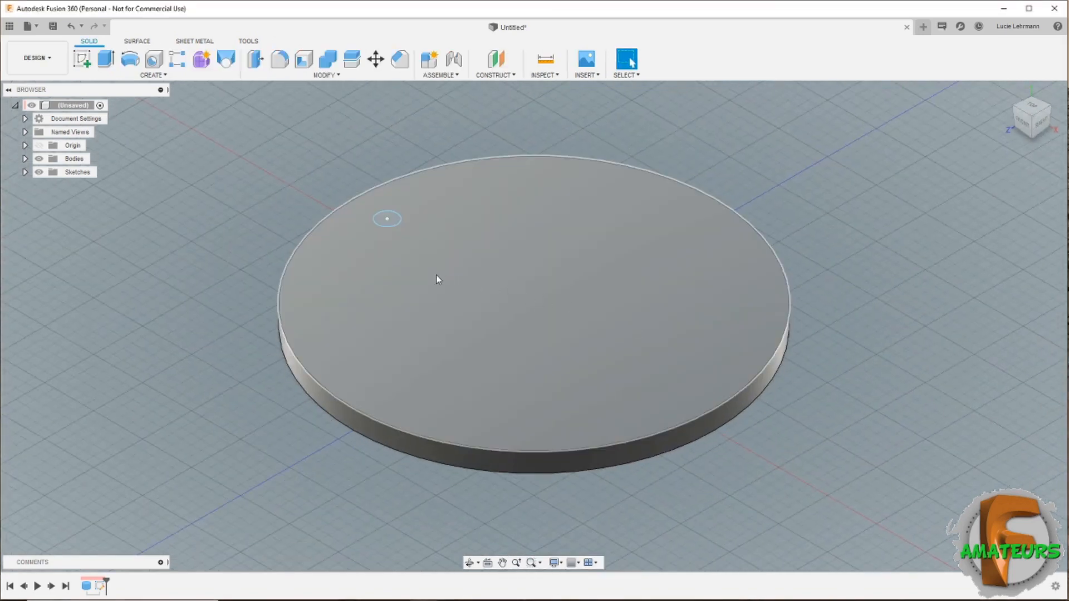
click(105, 60)
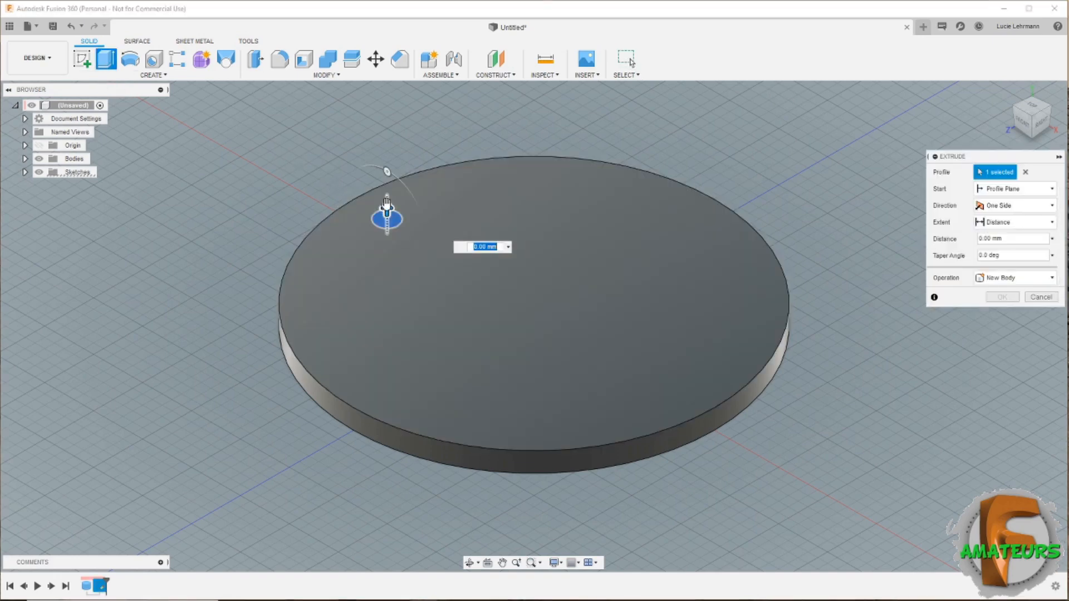
drag(387, 204, 387, 285)
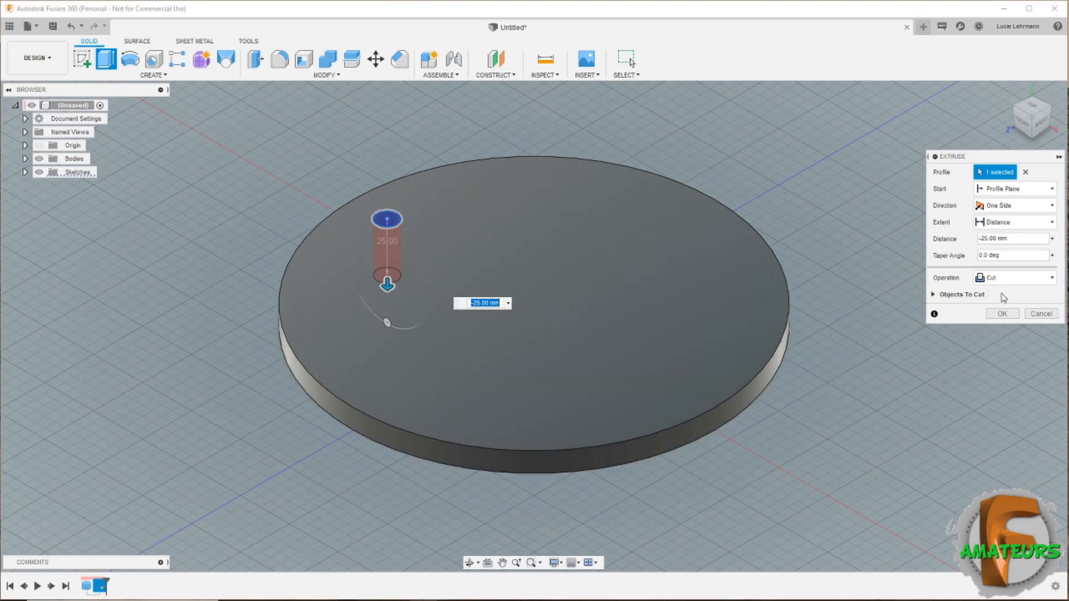
click(1002, 314)
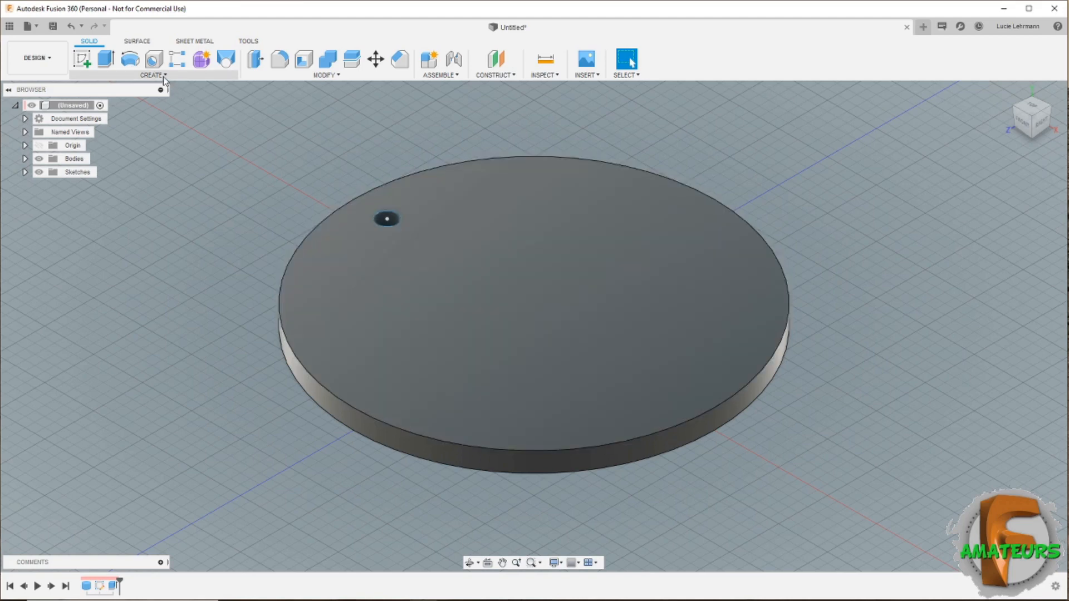
- Start a circular pattern of type Faces and select the hole's cylindrical wall as the object
click(163, 76)
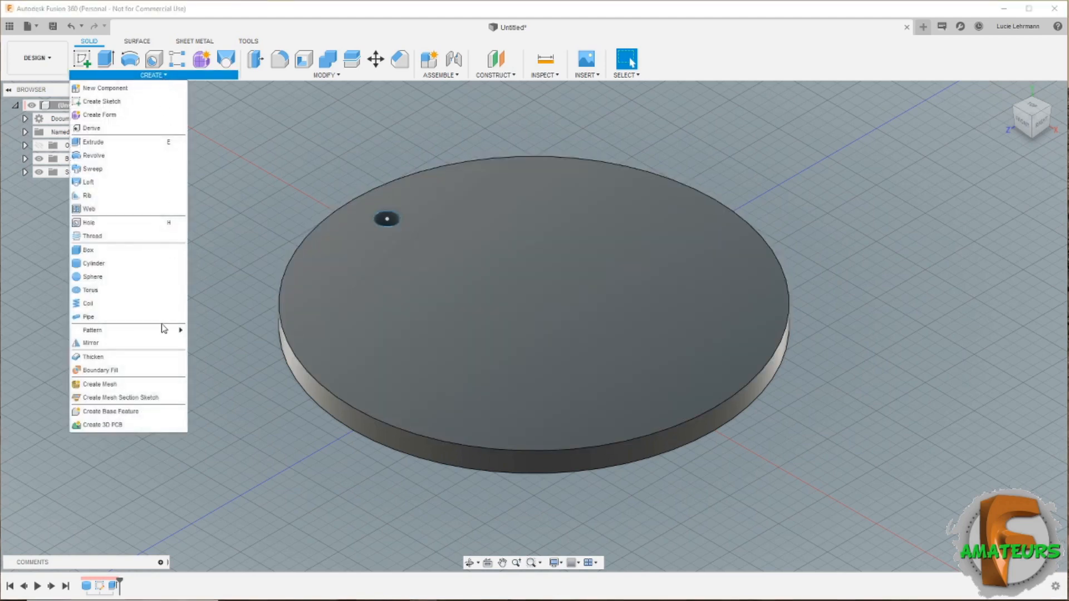
mouse_move(169, 334)
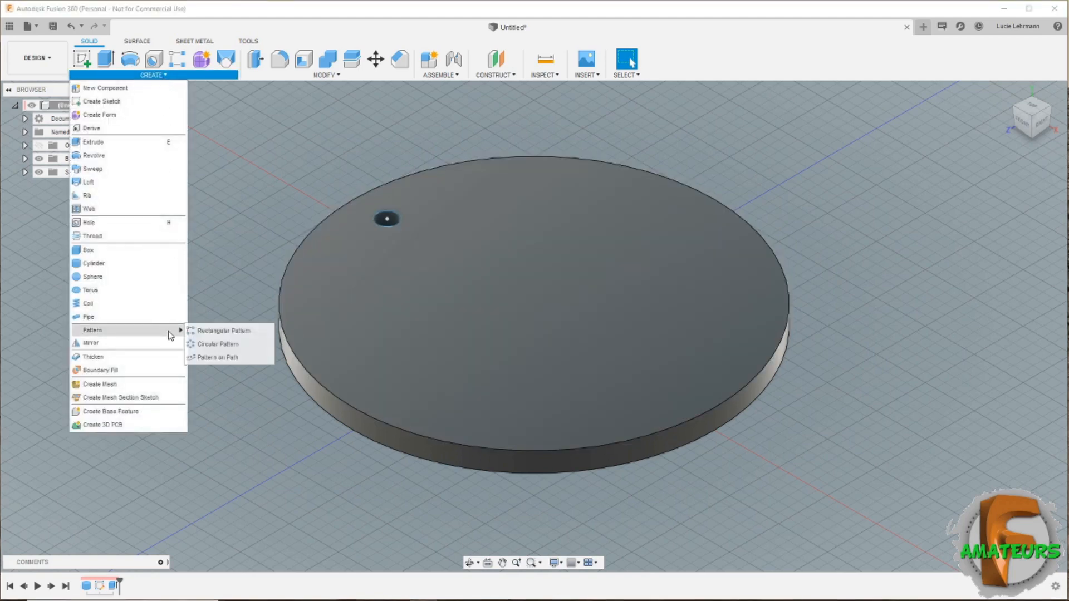
click(219, 345)
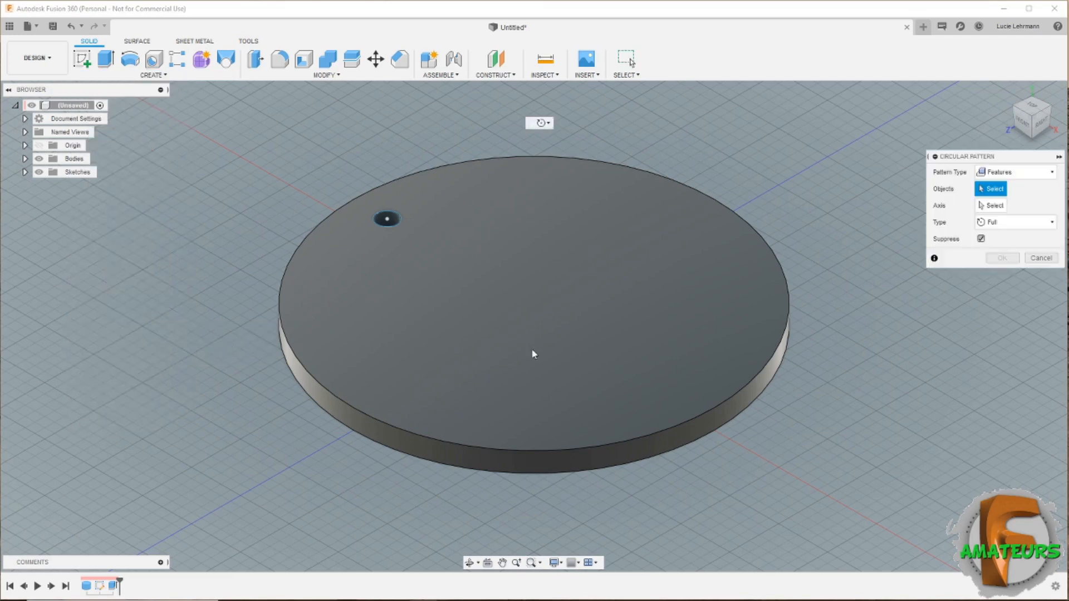
click(1032, 174)
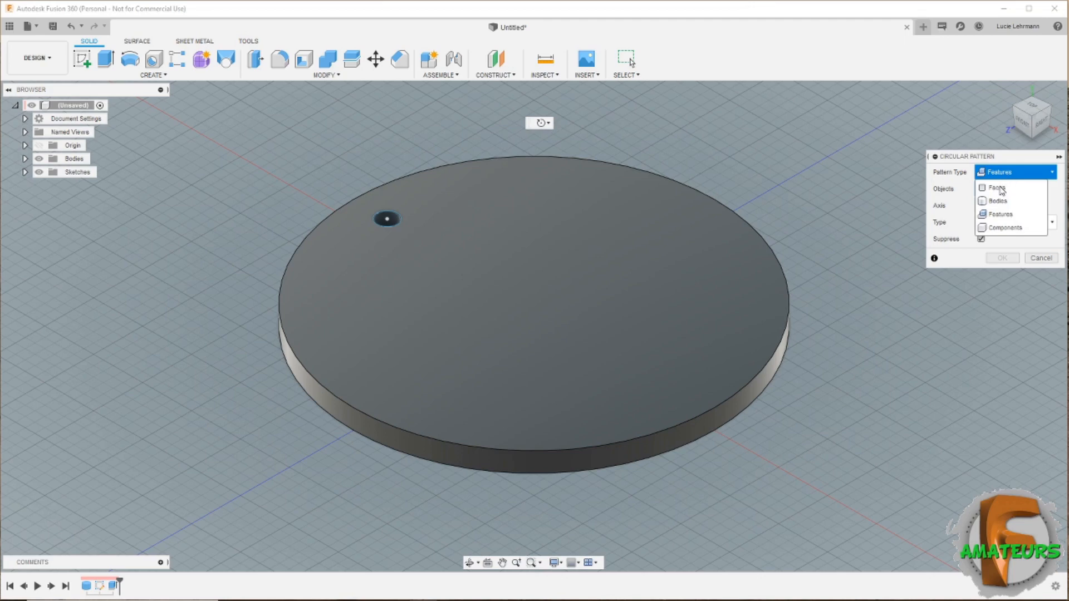
click(1002, 189)
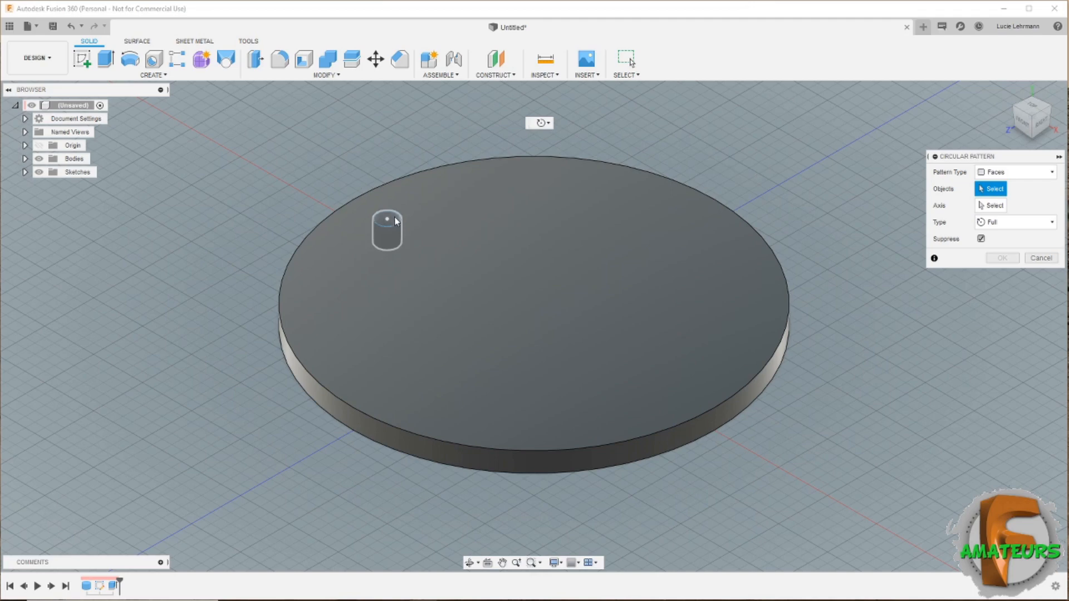
click(396, 222)
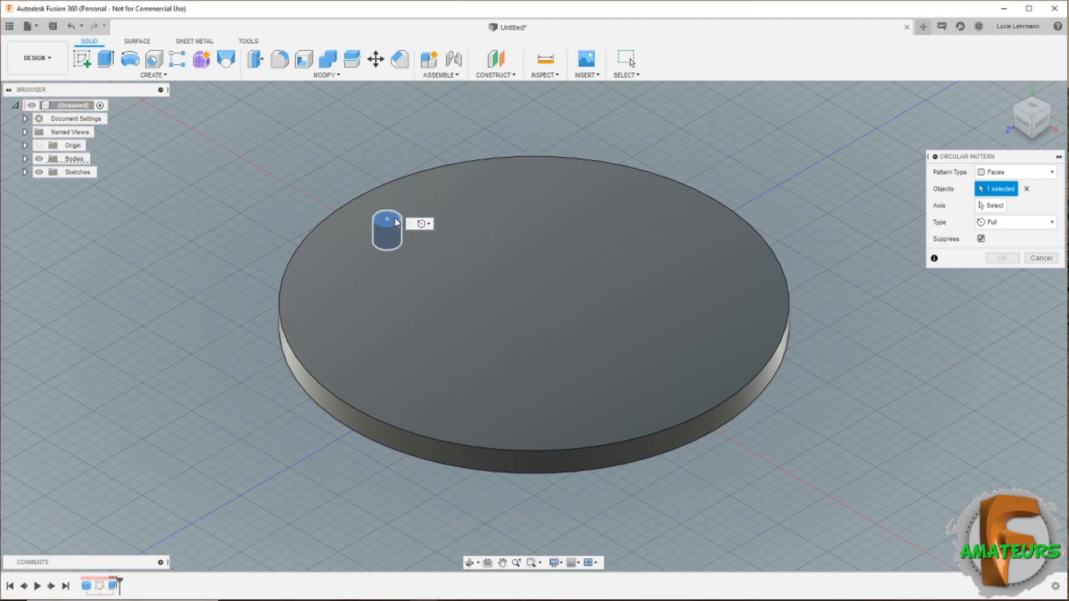
- Use the vertical origin axis as the rotation axis, set the quantity to 6 and complete the face pattern
click(991, 205)
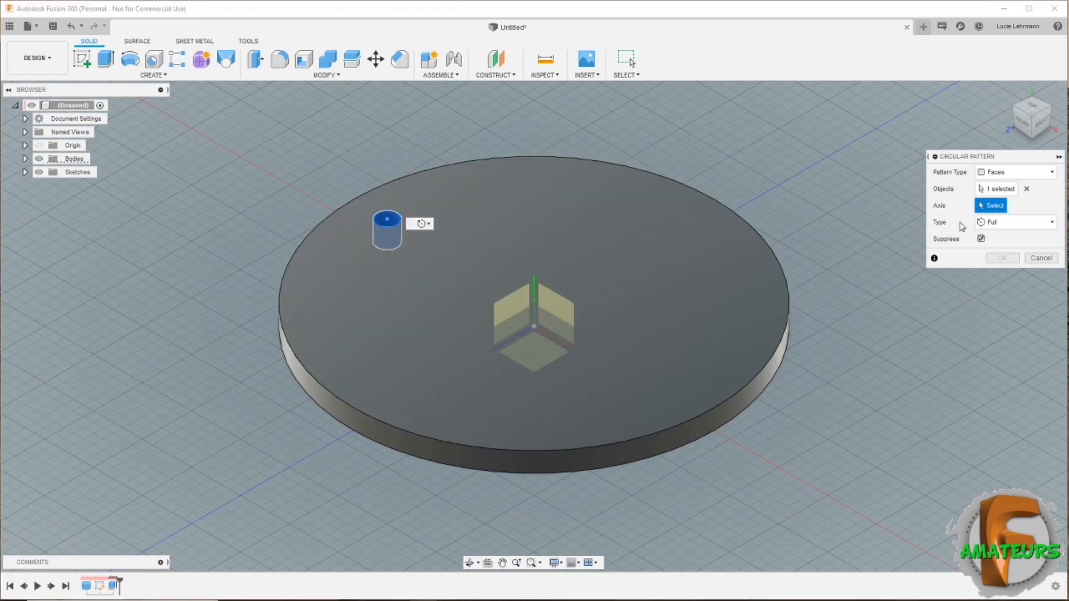
click(533, 287)
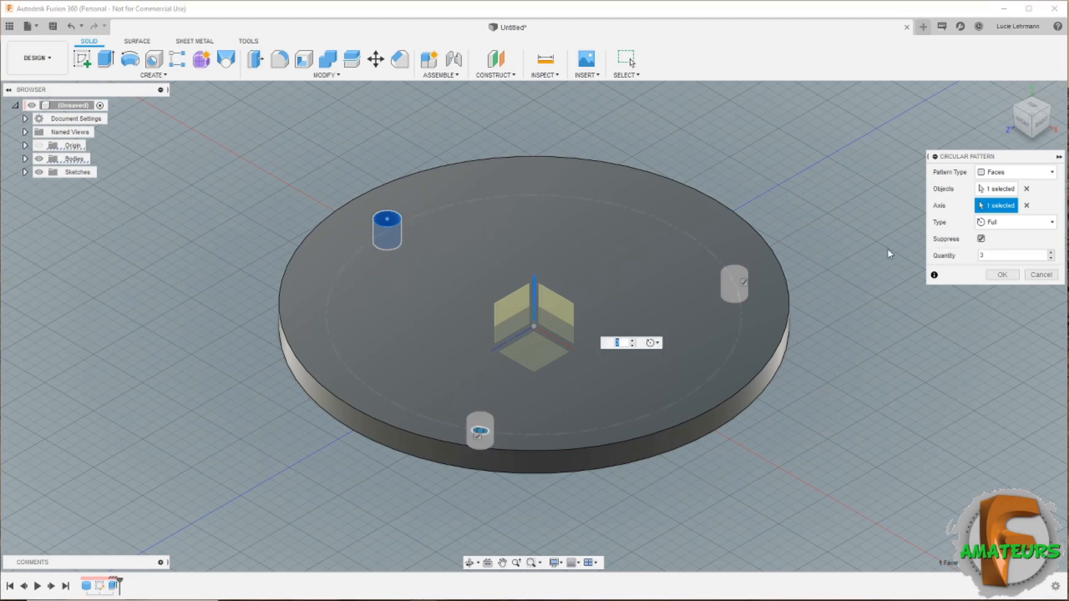
click(1051, 253)
click(1051, 253)
click(1051, 253)
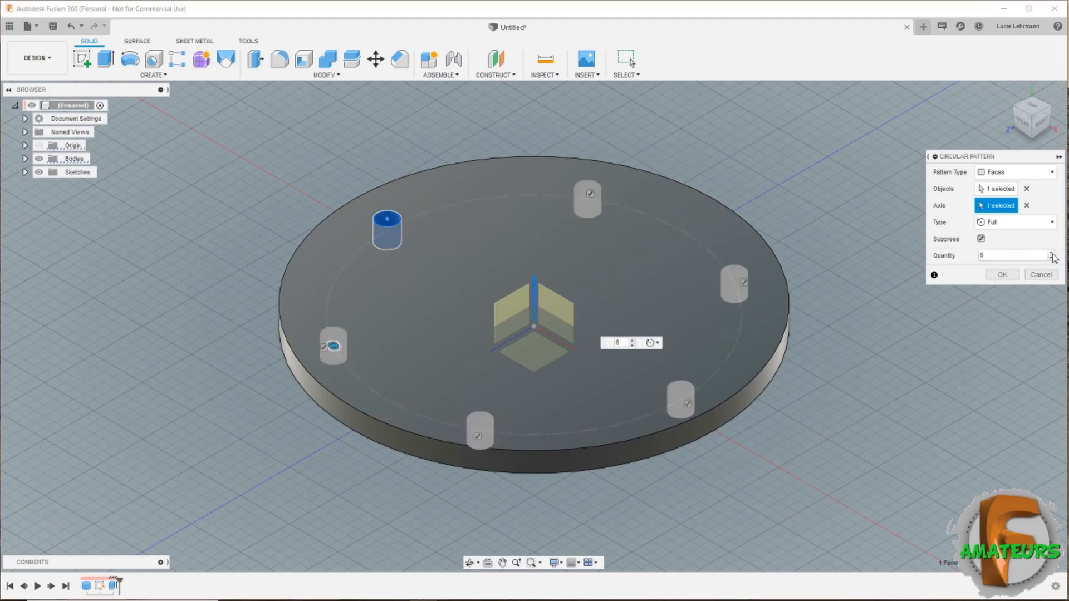
click(1009, 277)
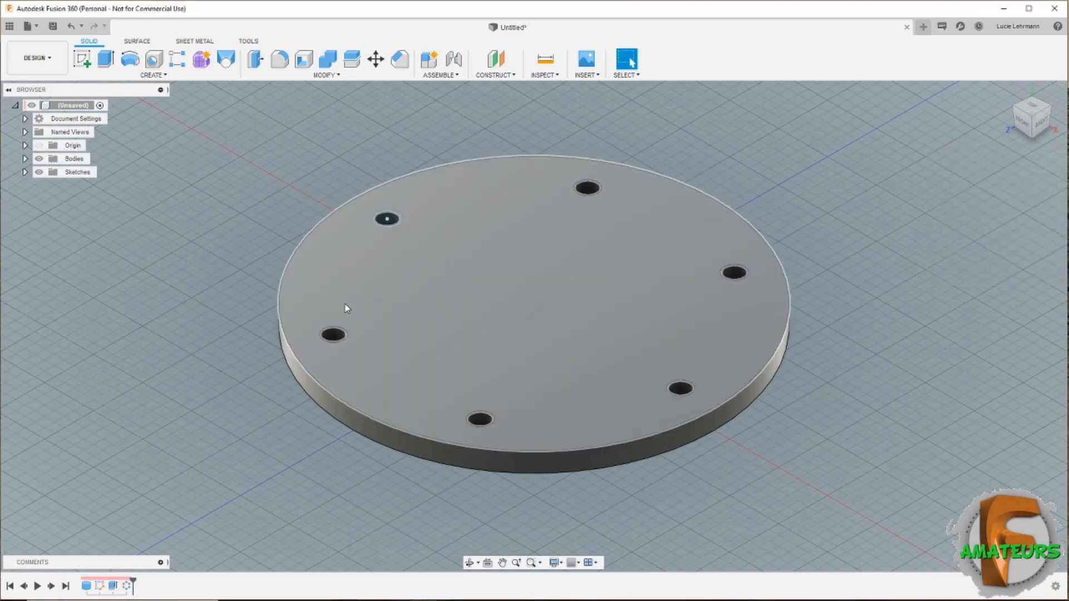
- Inspect the patterned holes from above, restore the home view and undo the circular pattern
shift+middle_drag(560, 328, 866, 201)
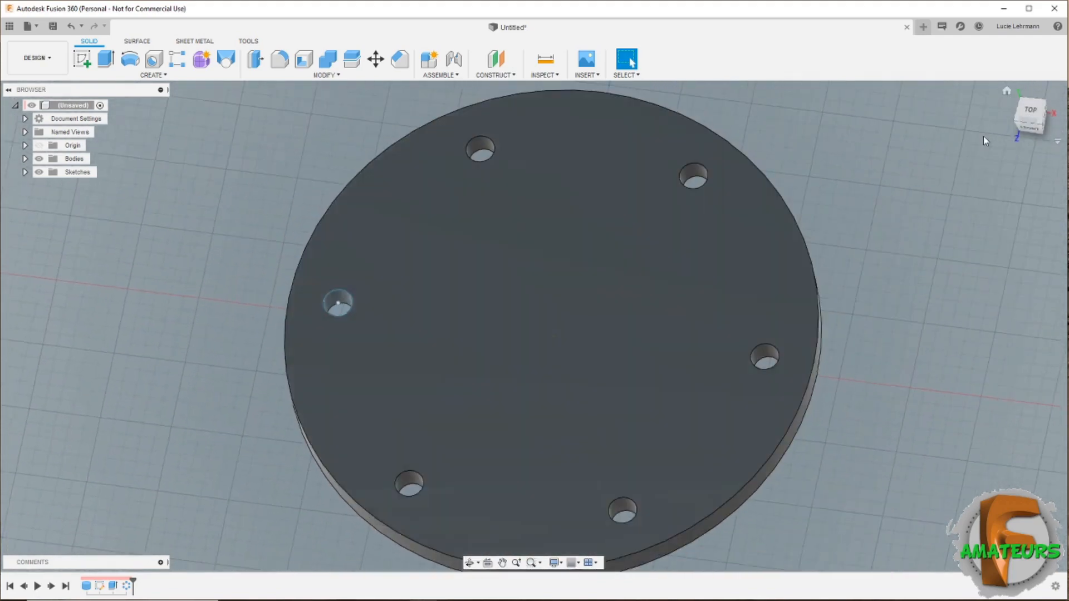
click(1006, 92)
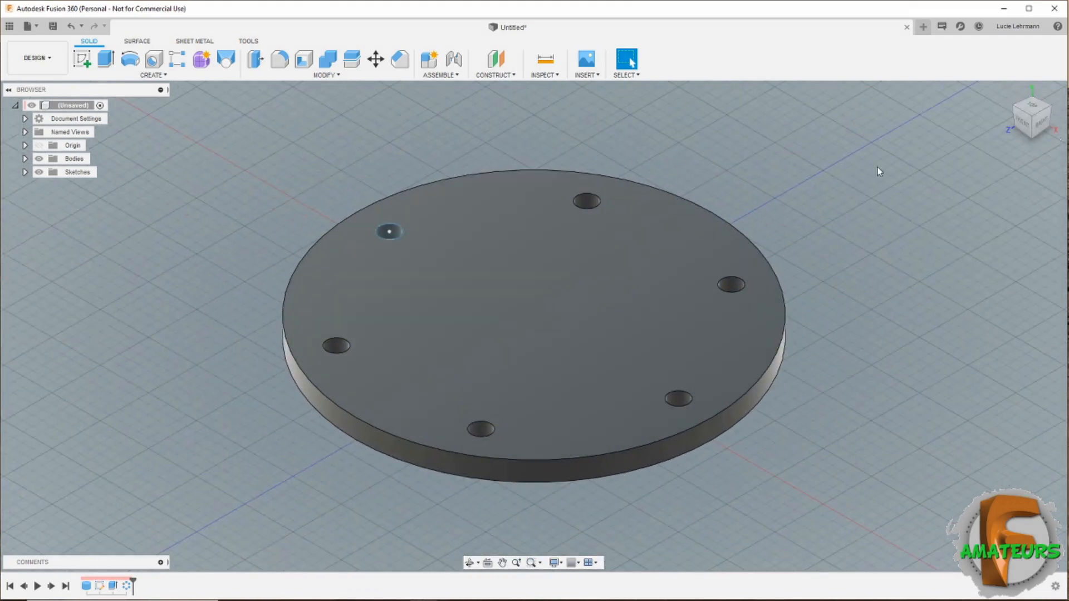
click(71, 25)
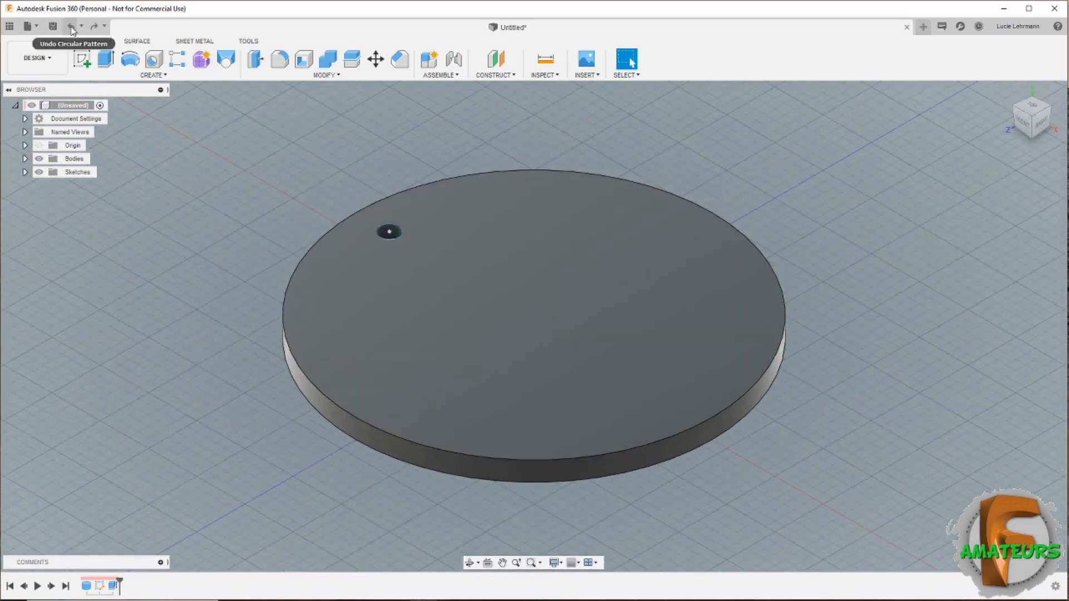
- Start a circular pattern of type Features and select the hole's extrude cut from the design history
click(167, 77)
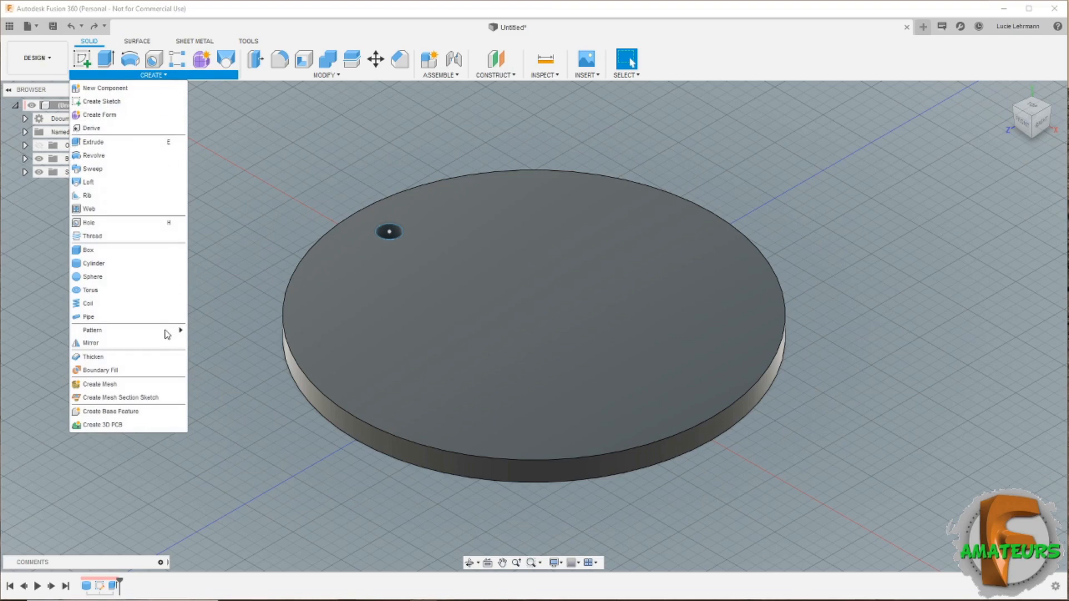
mouse_move(167, 334)
click(218, 345)
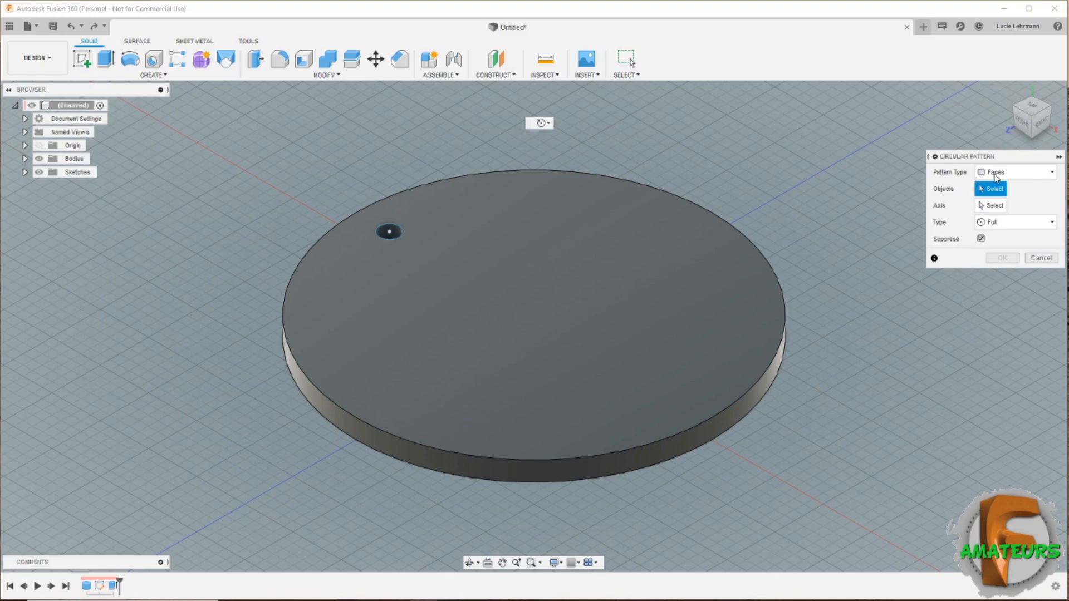
click(1028, 176)
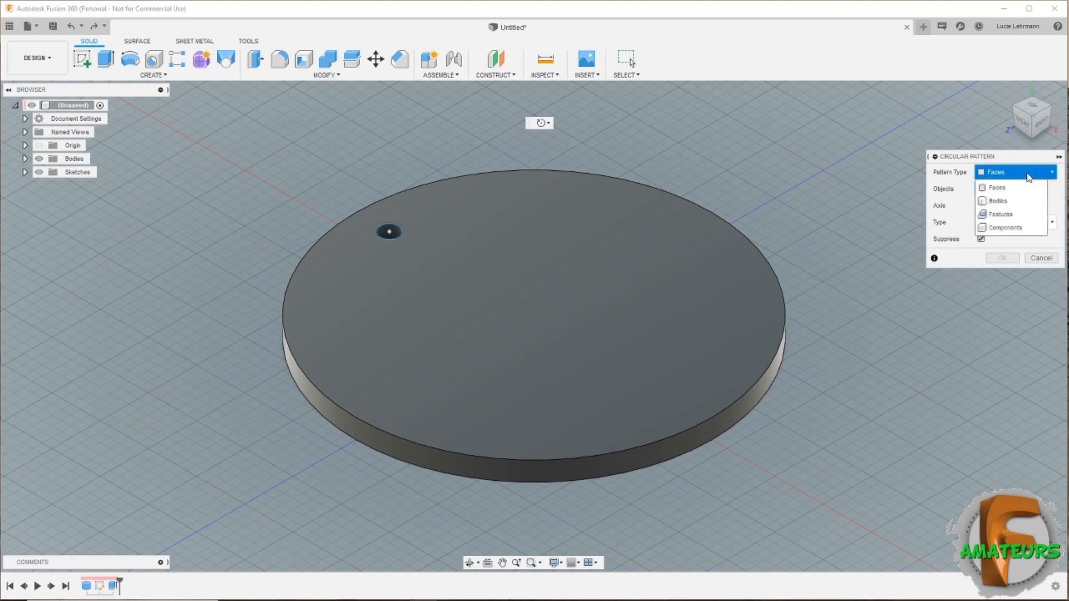
click(1001, 215)
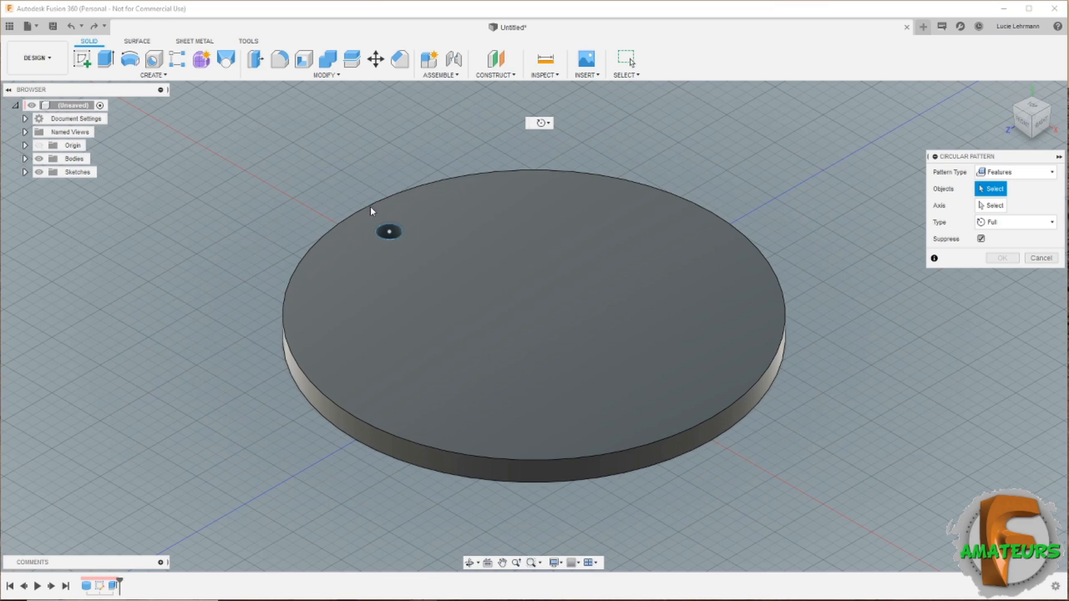
click(113, 585)
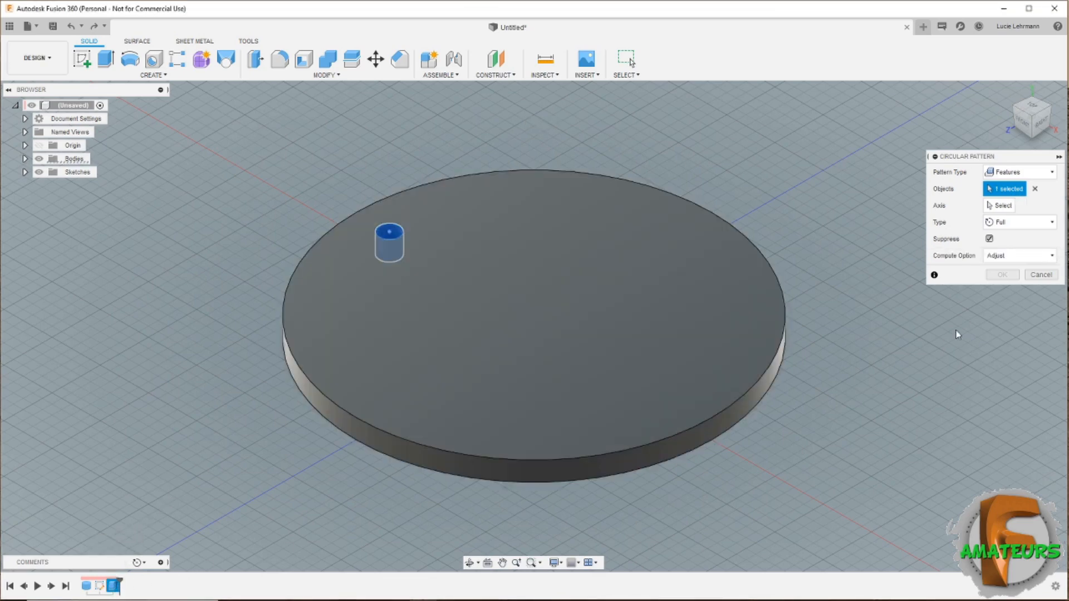
- Pattern the cut feature around the vertical origin axis with a quantity of 12 and complete the pattern
click(1002, 206)
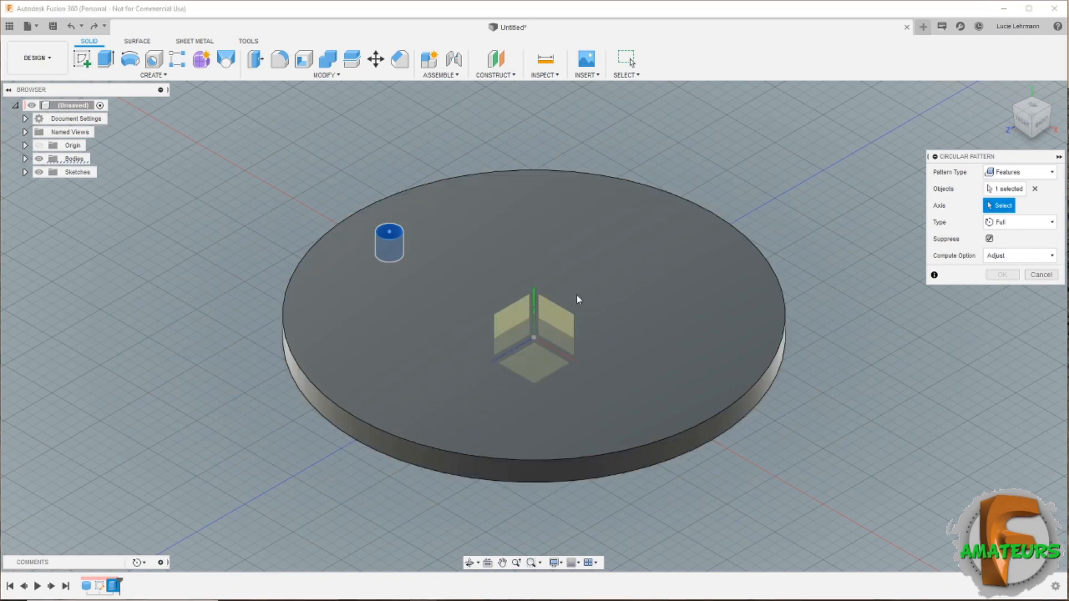
click(536, 293)
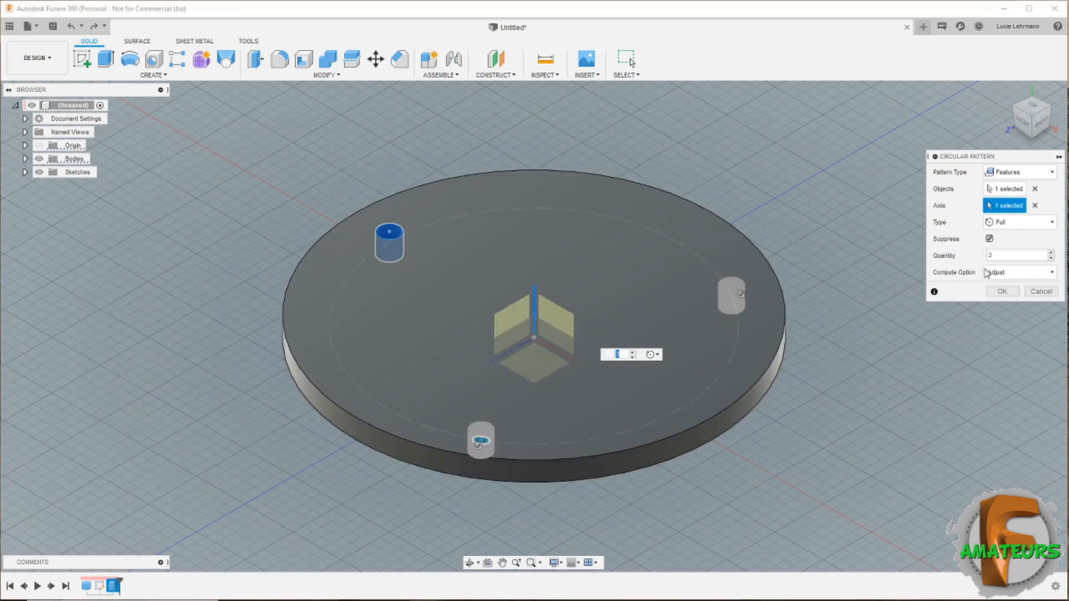
click(1024, 256)
text(12)
click(1007, 293)
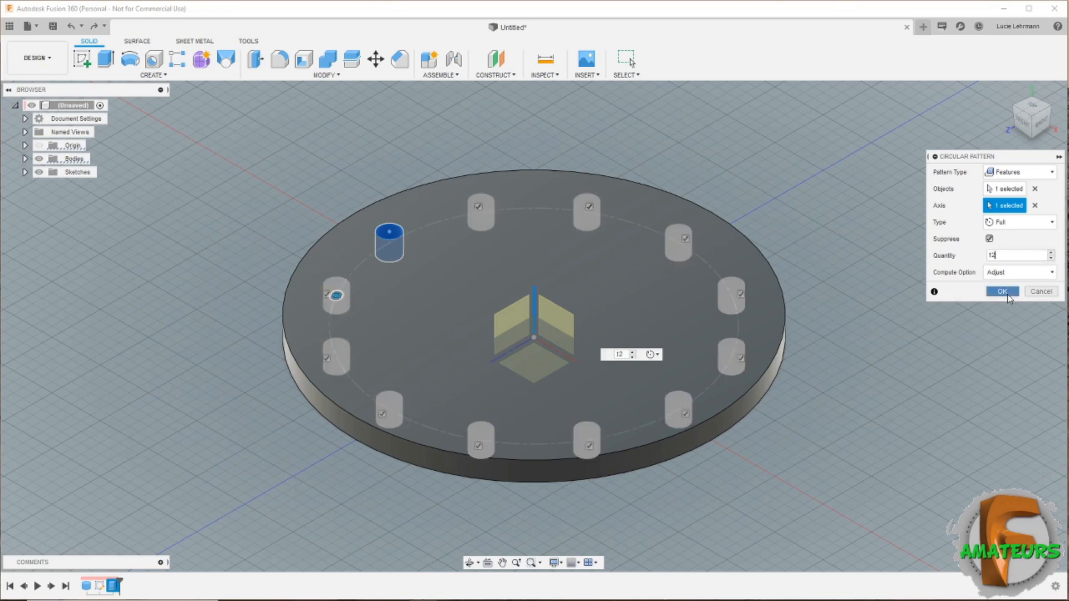